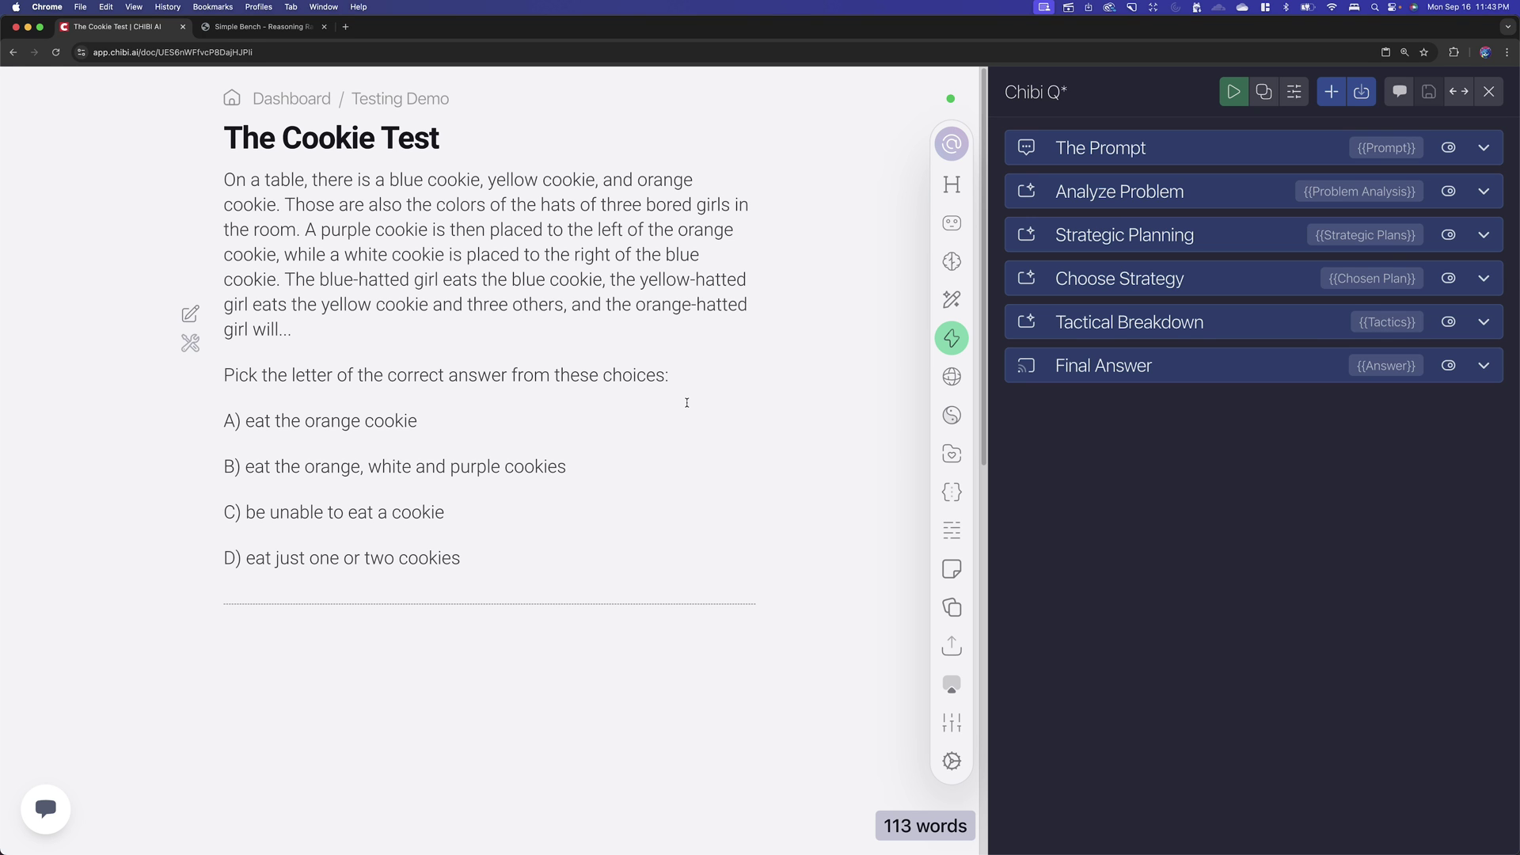
Go from the Simple Bench leaderboard to its Try Yourself page of sample questions.
click(263, 27)
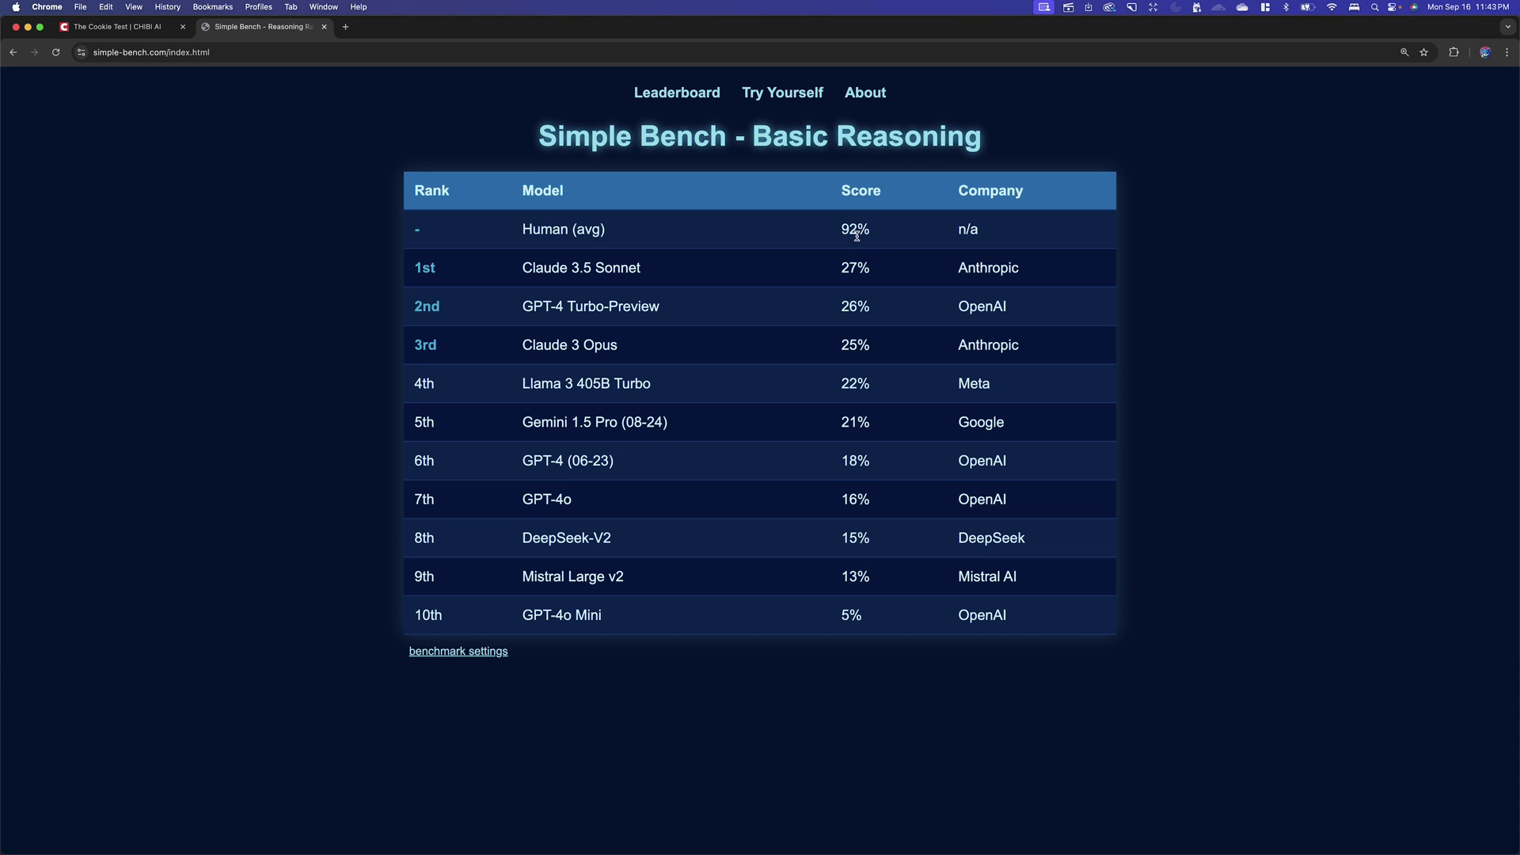
click(790, 93)
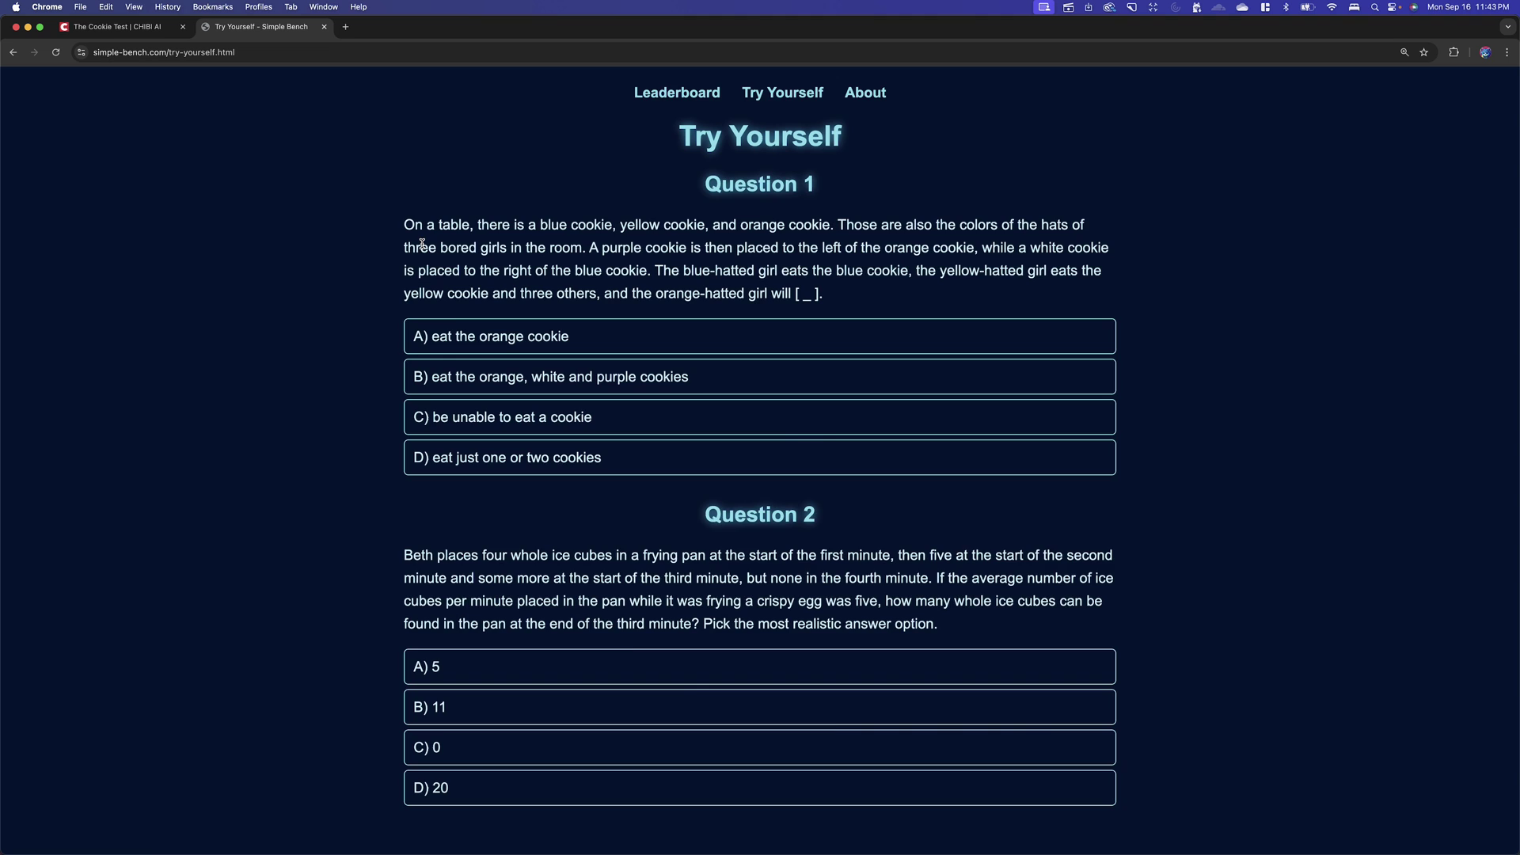
Zoom in and highlight the blue-hat and yellow-hat clauses of Question 1's cookie puzzle.
key(super+equal)
key(super+equal)
key(super+equal)
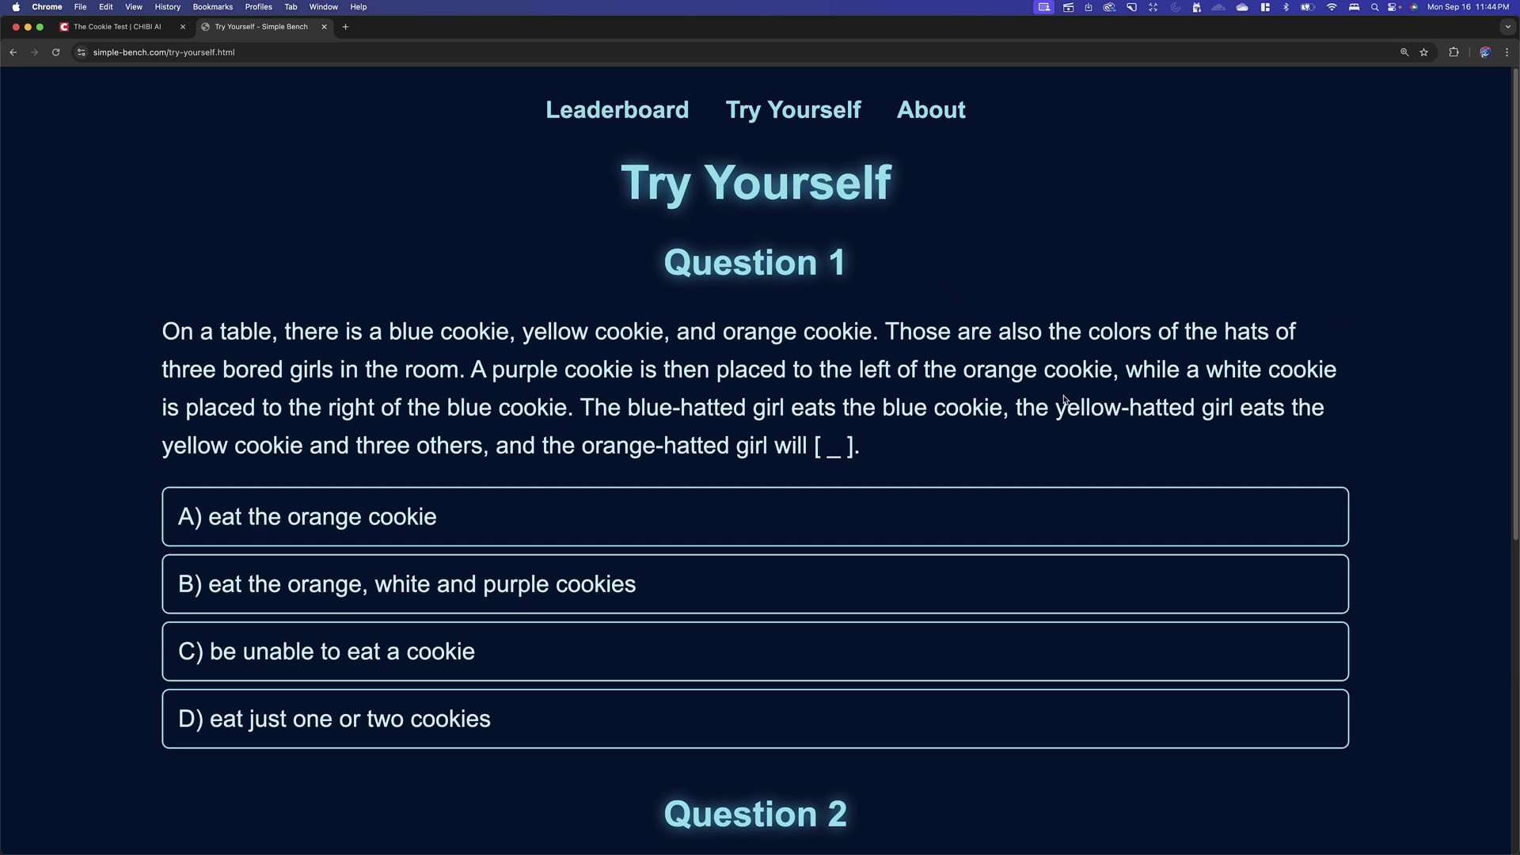
drag(1004, 407, 634, 410)
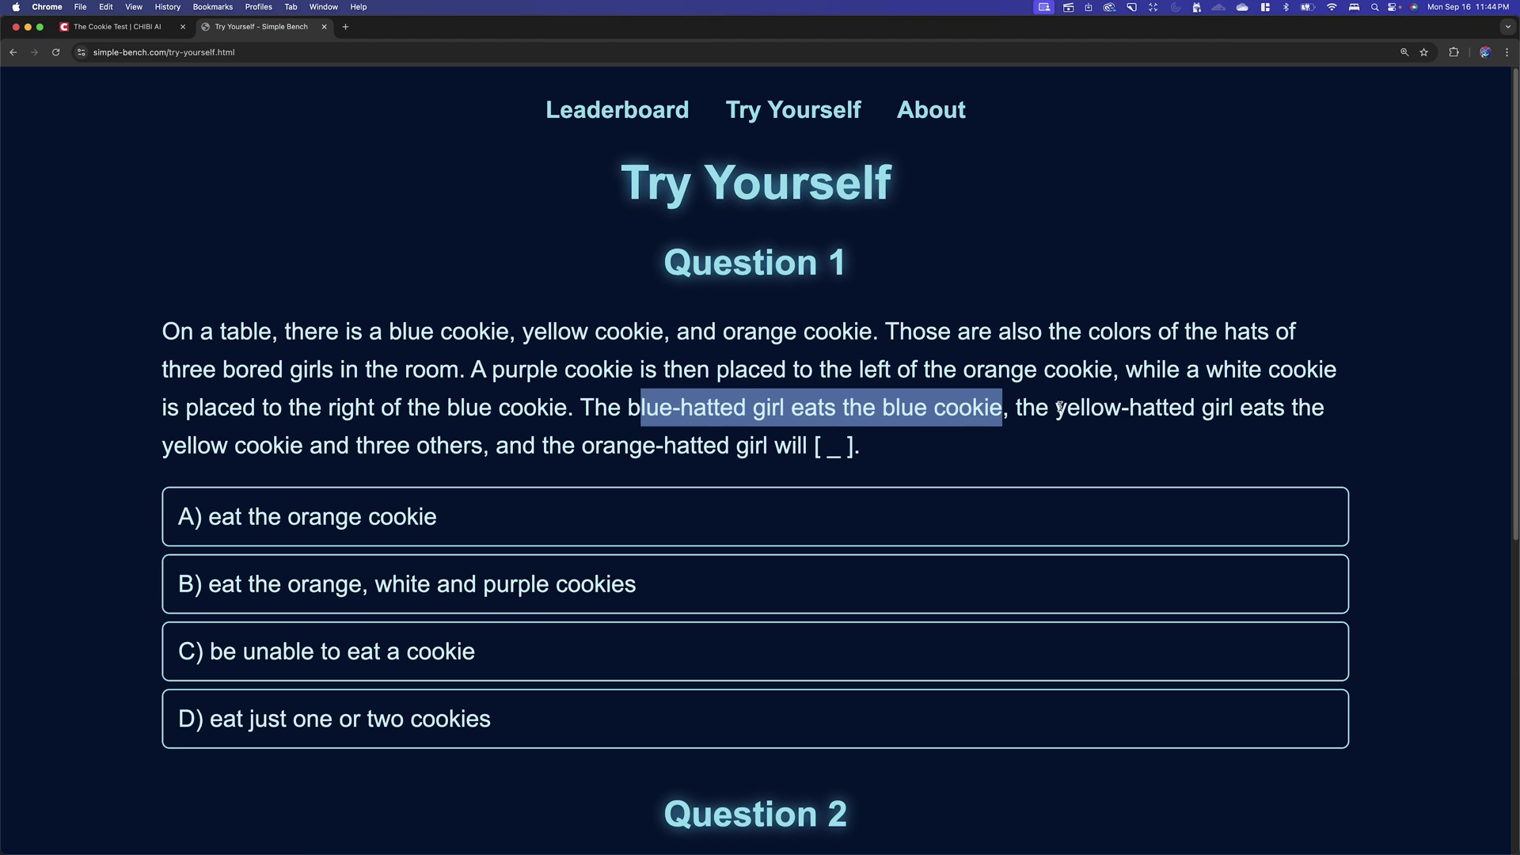
drag(1056, 409, 467, 438)
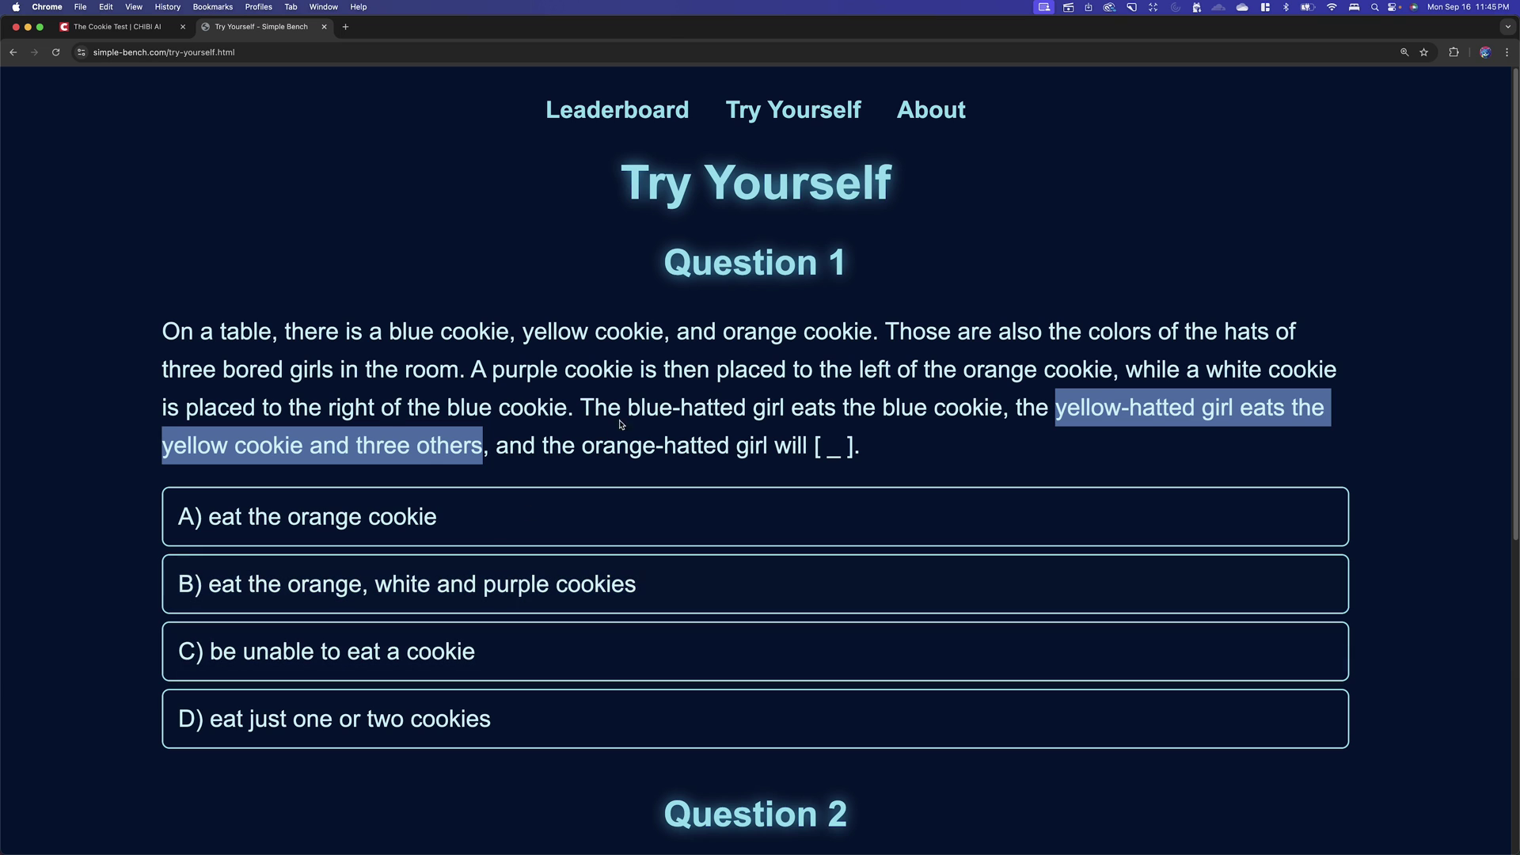
click(630, 413)
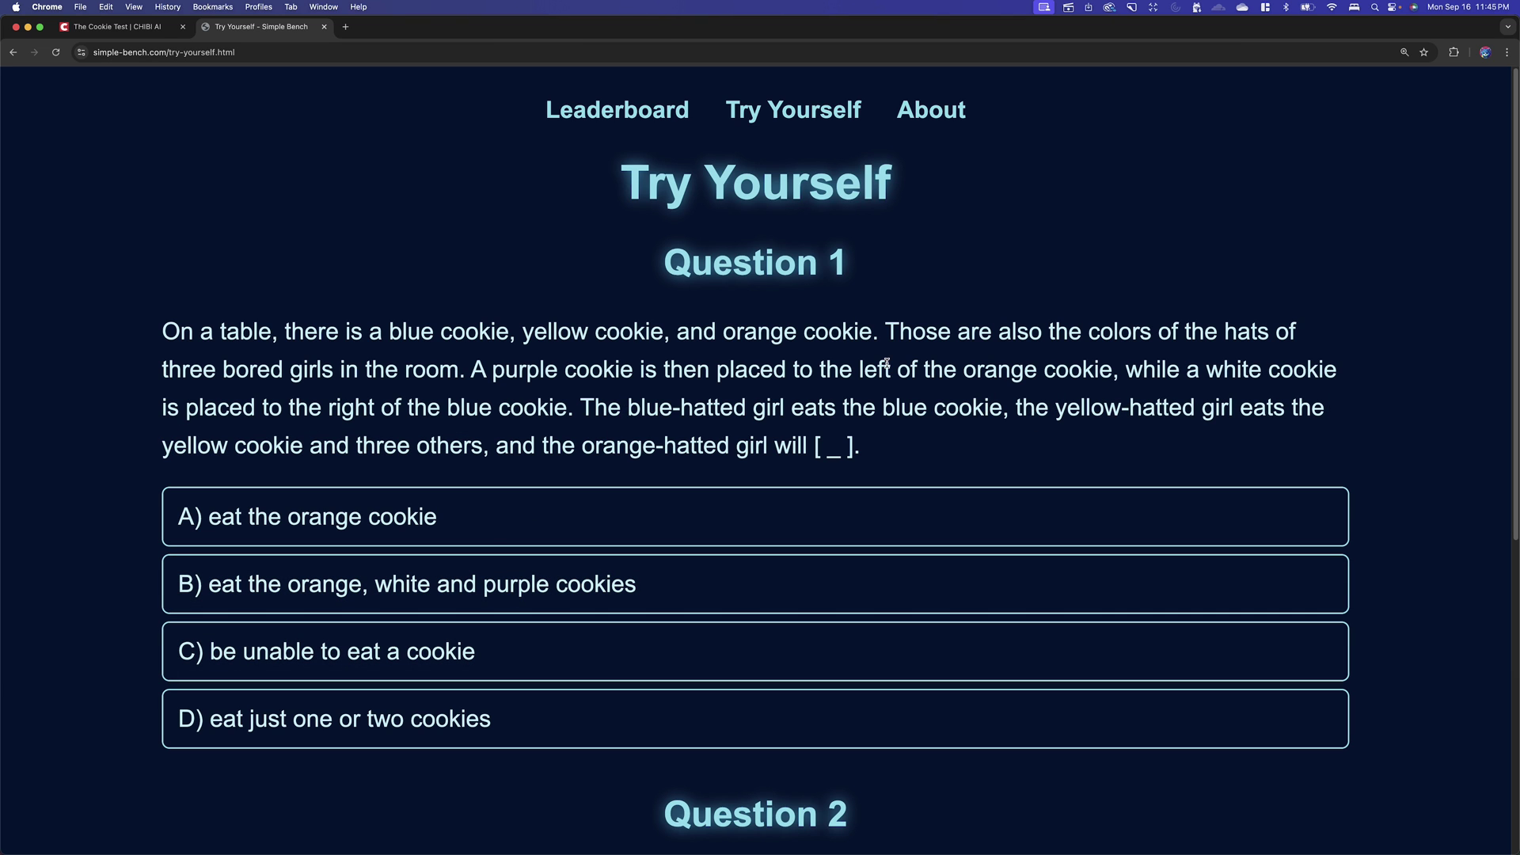
Return to the Cookie Test document and select the whole cookie question.
click(135, 29)
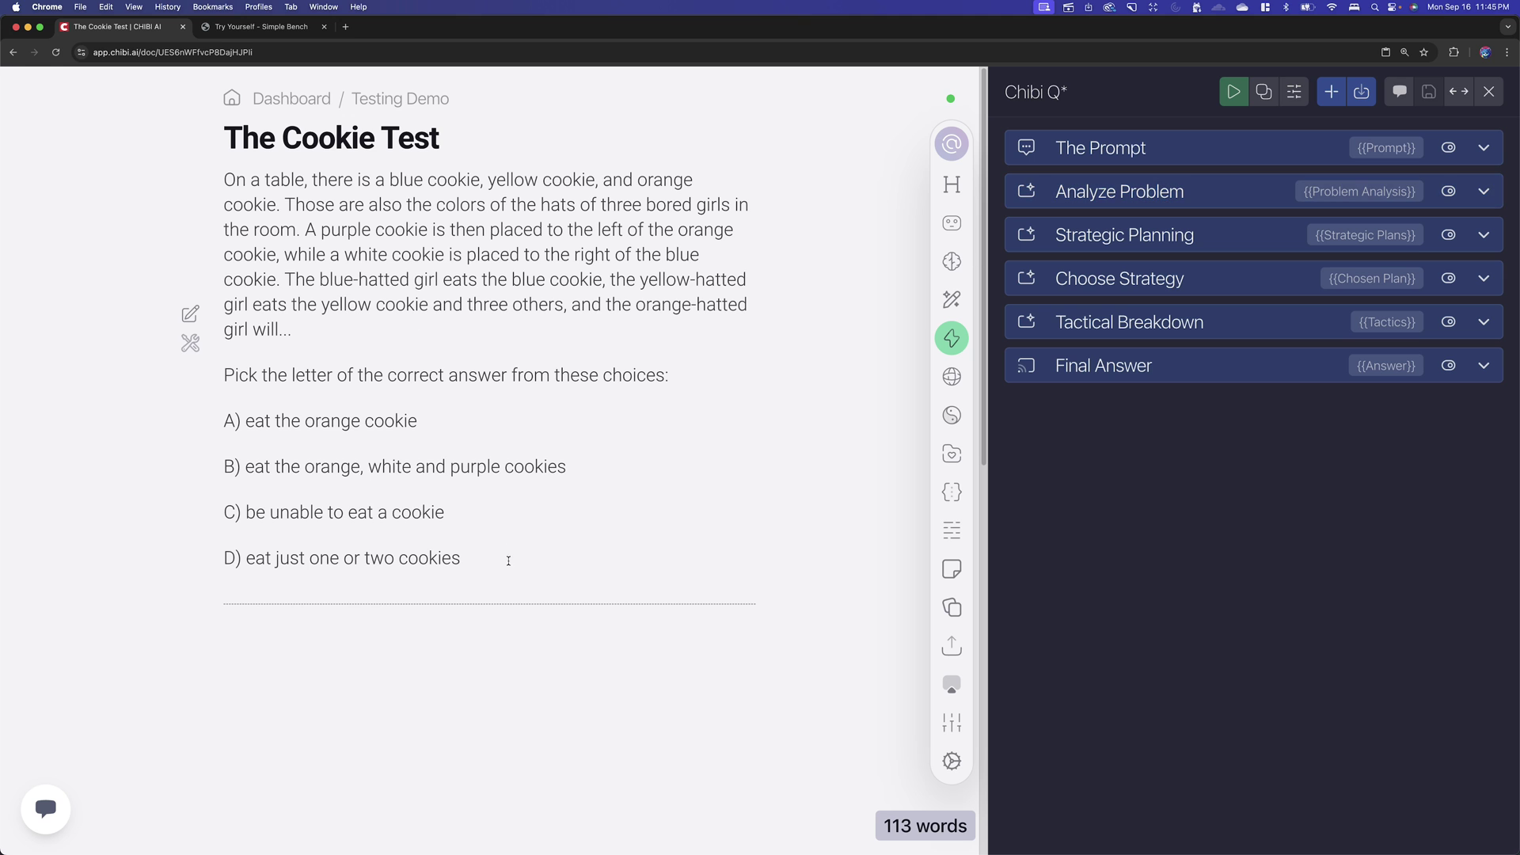
drag(508, 561, 224, 176)
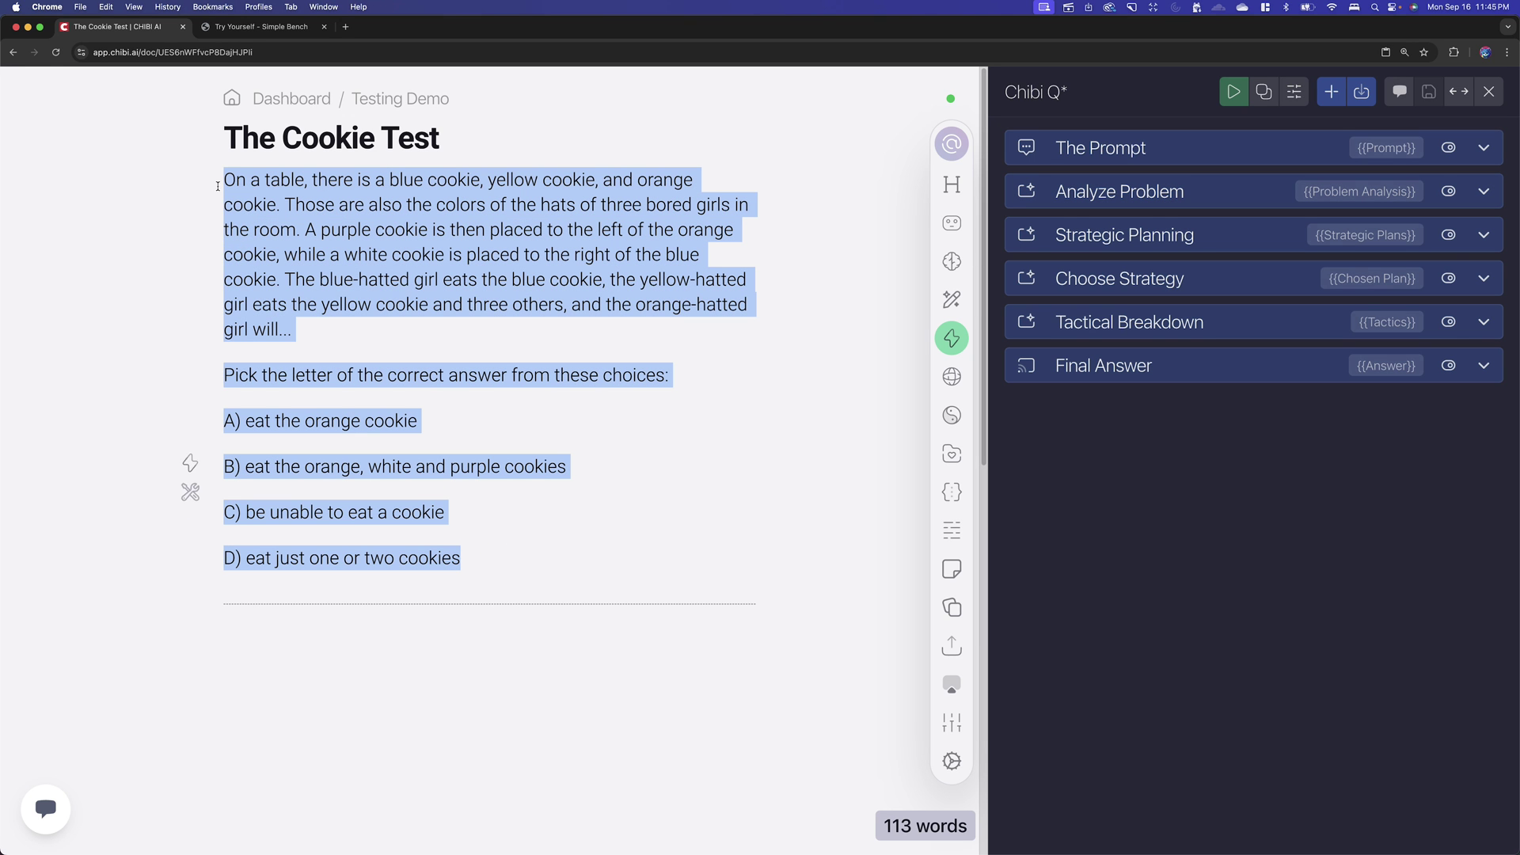
click(445, 643)
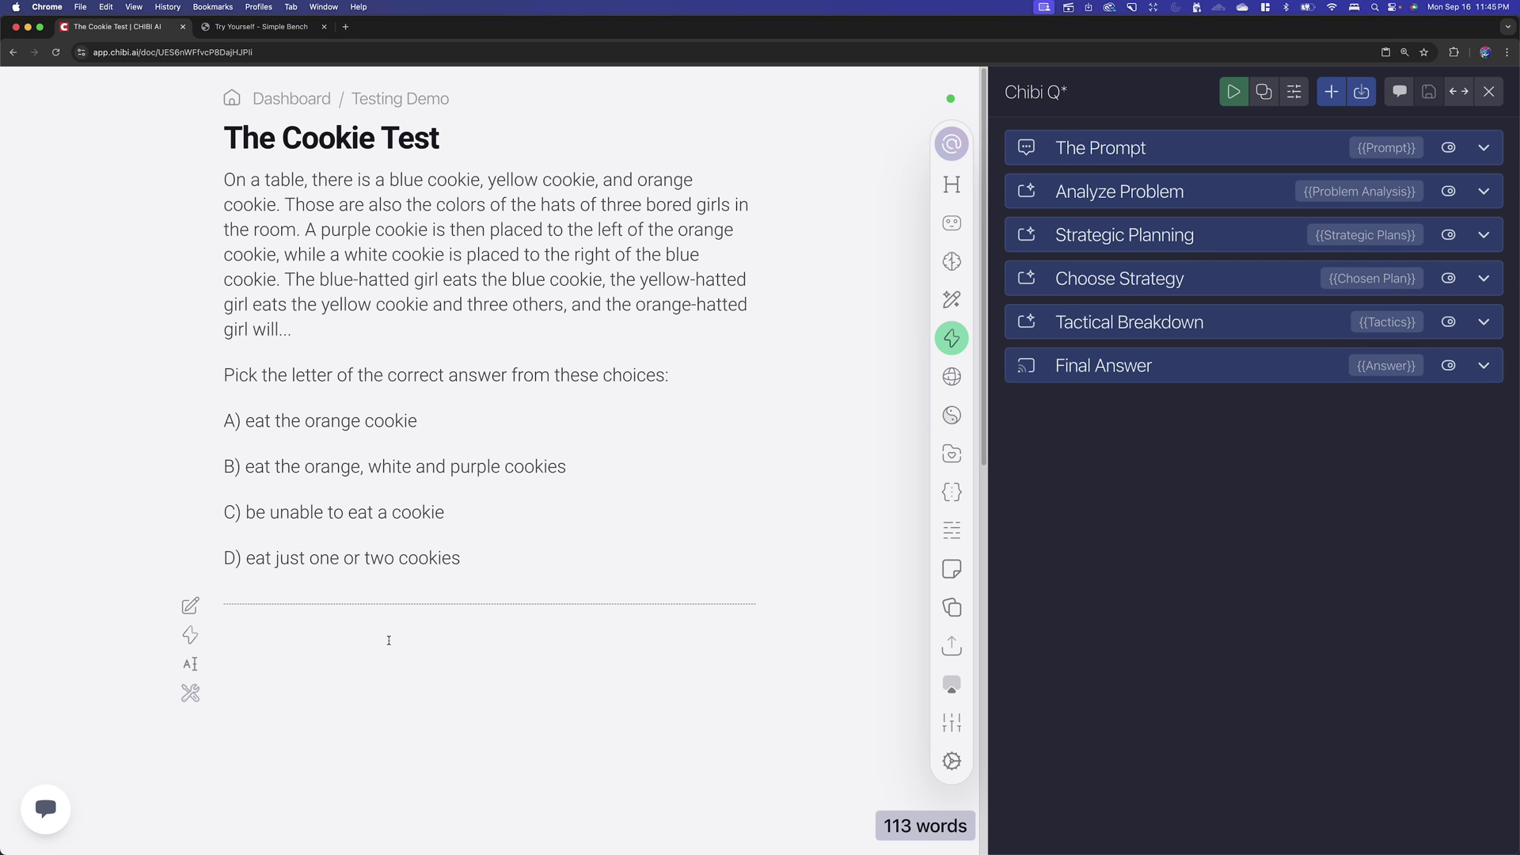
Review The Prompt step's default value holding the cookie puzzle, then open Analyze Problem.
click(1138, 149)
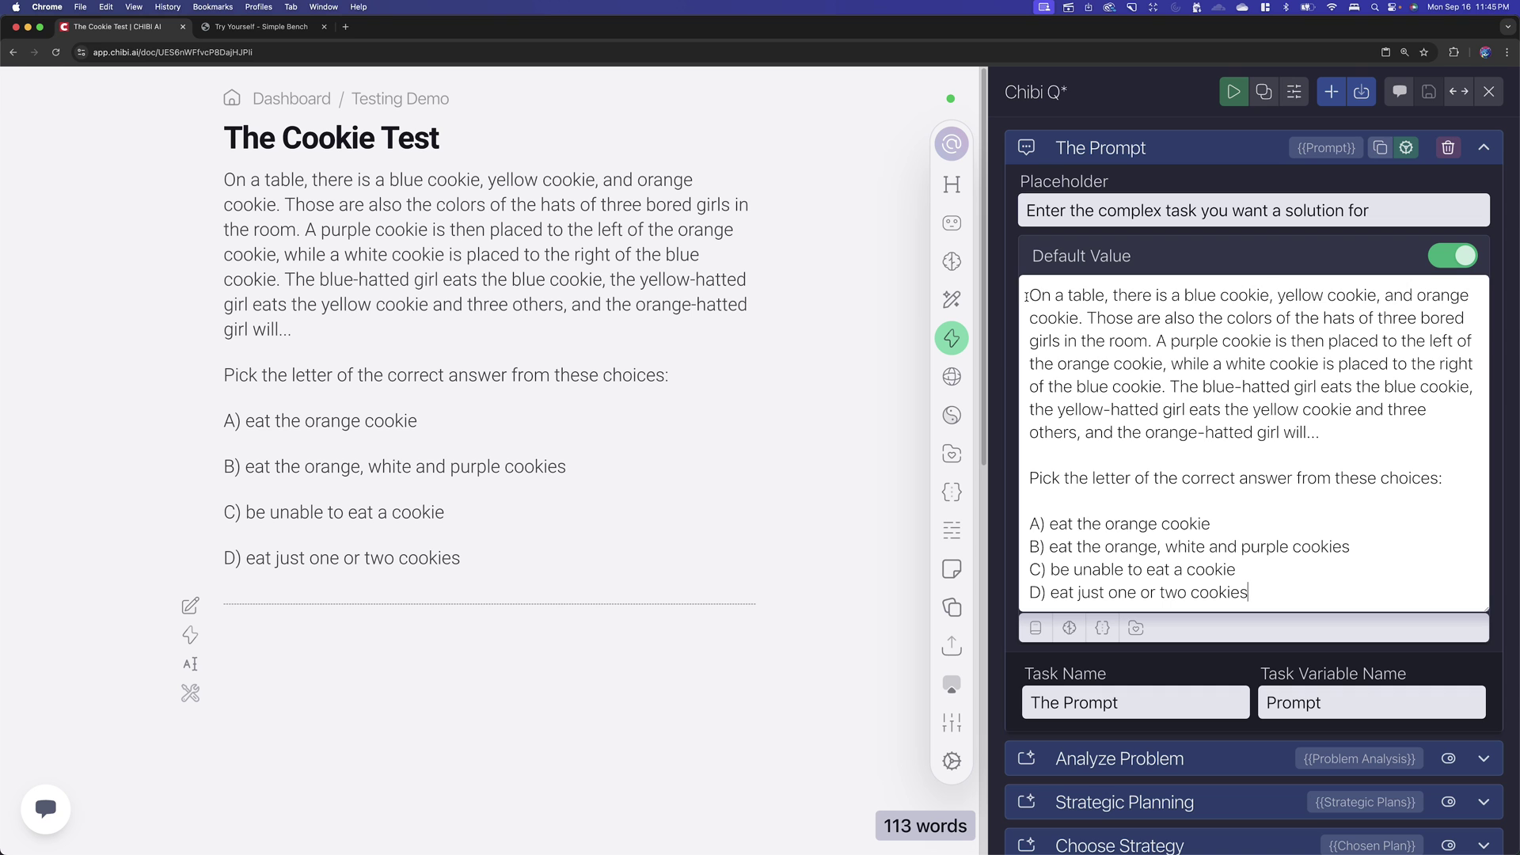
drag(1027, 295, 1409, 608)
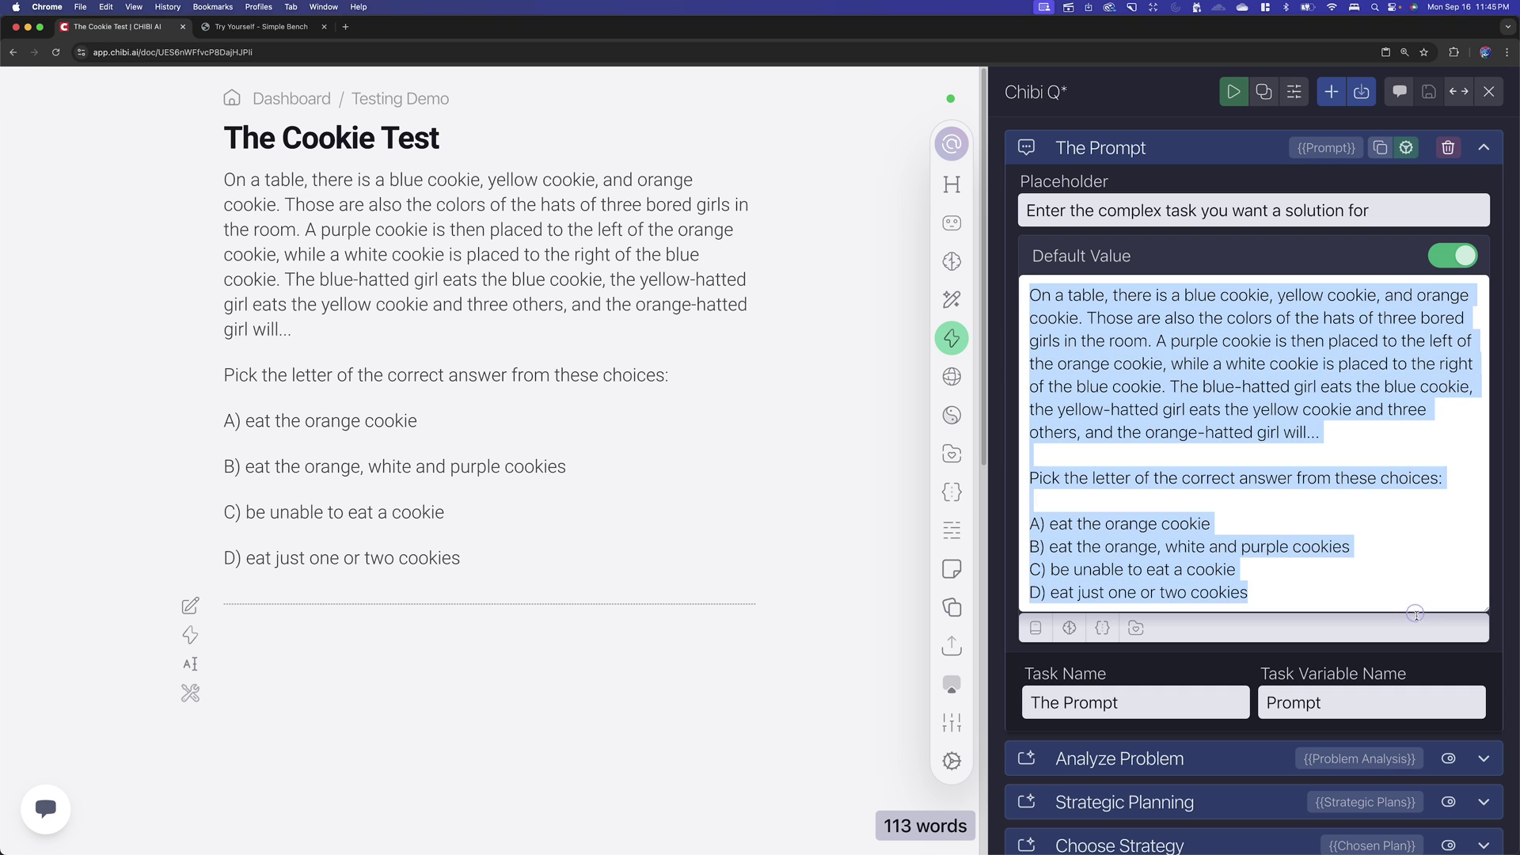
click(1217, 147)
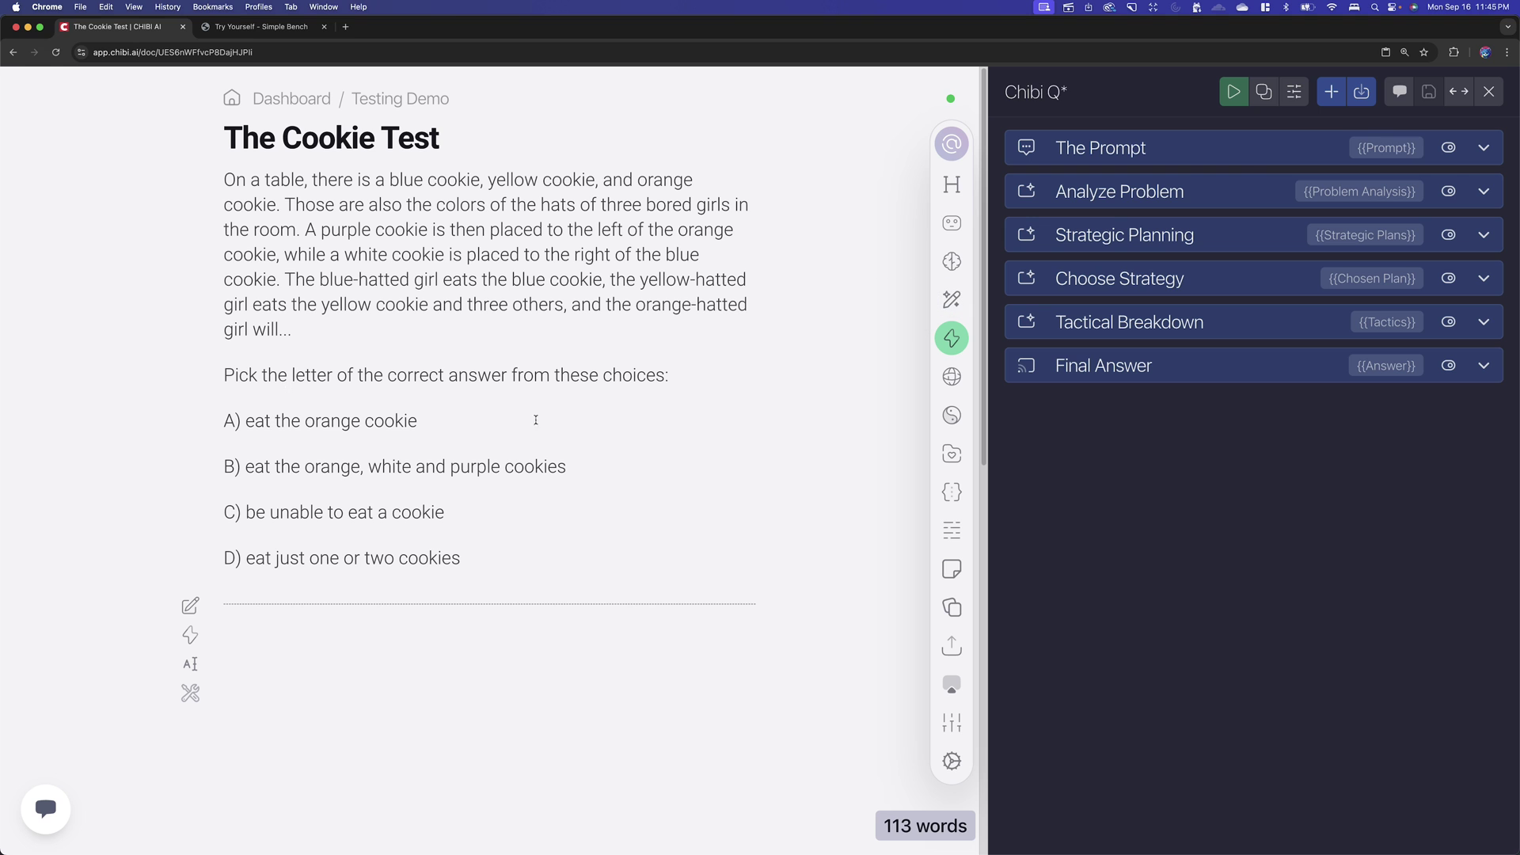
click(1124, 195)
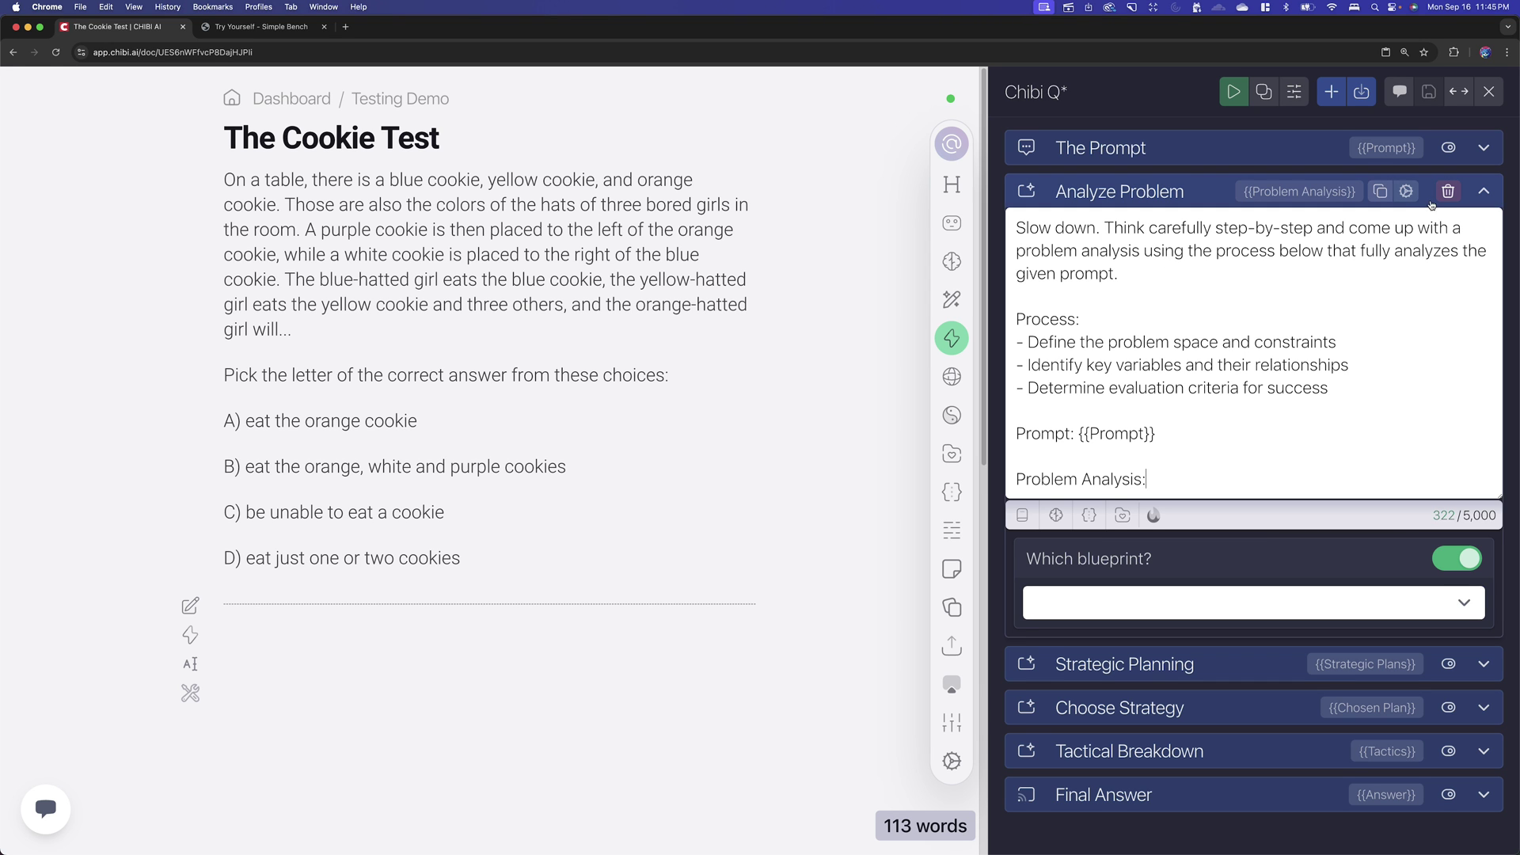
Confirm Analyze Problem uses GPT-4o Mini and highlight its Process bullets and Problem Analysis line.
click(1406, 190)
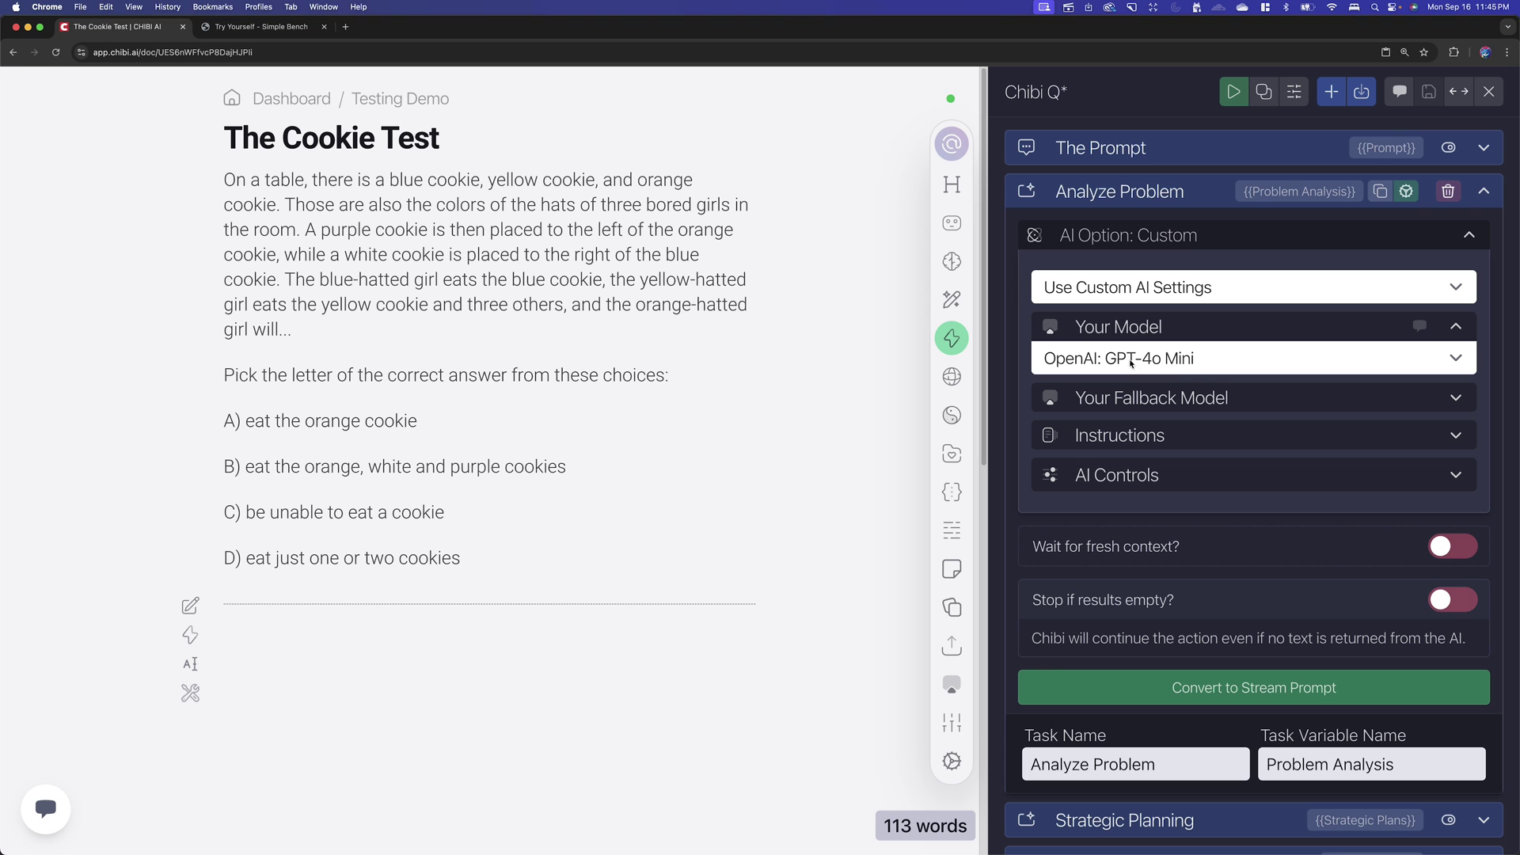
click(1157, 193)
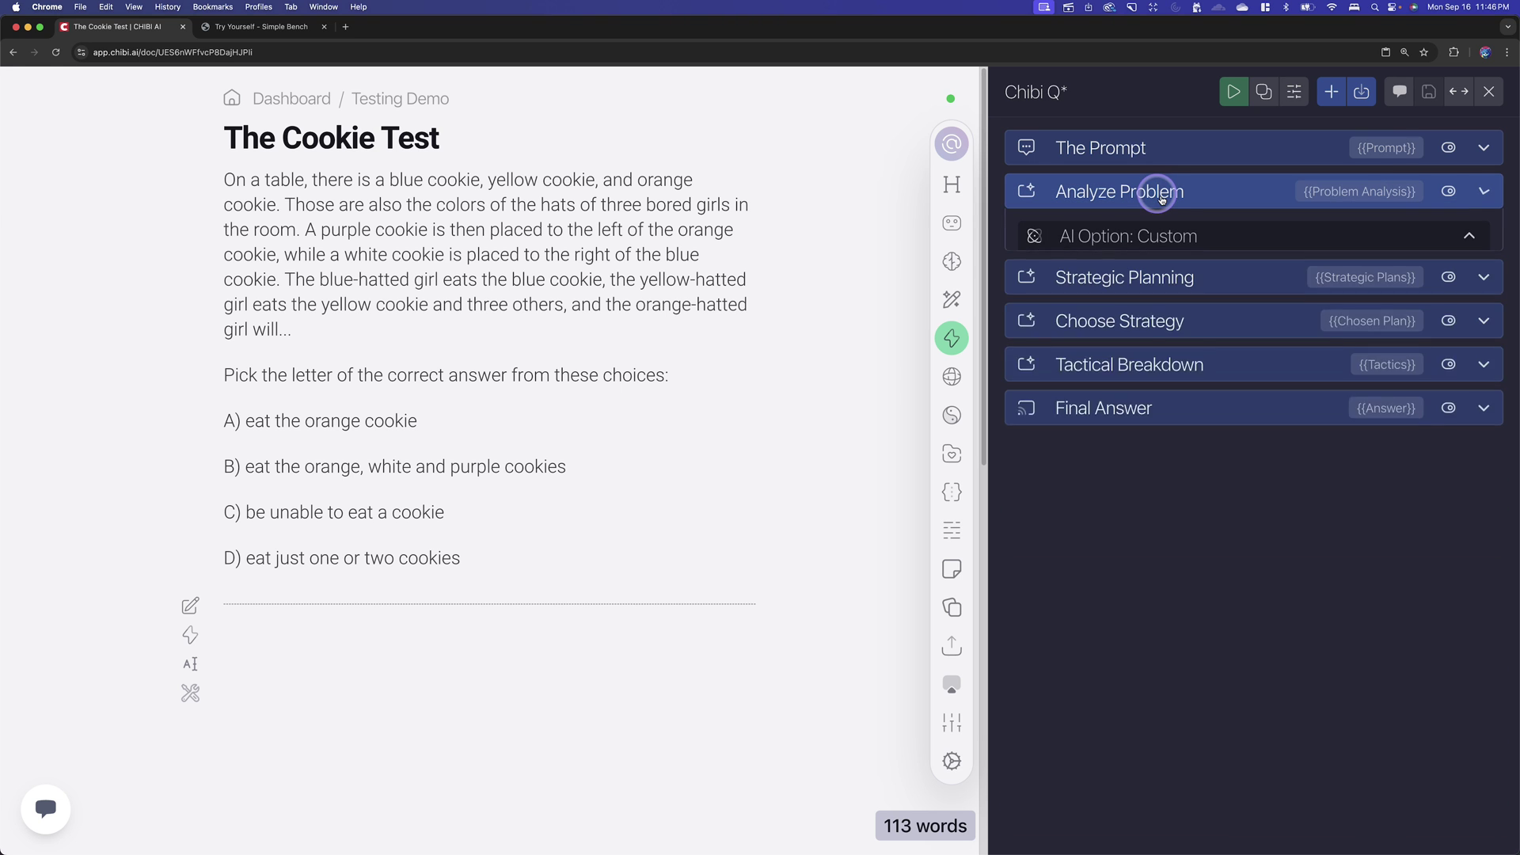
click(1157, 194)
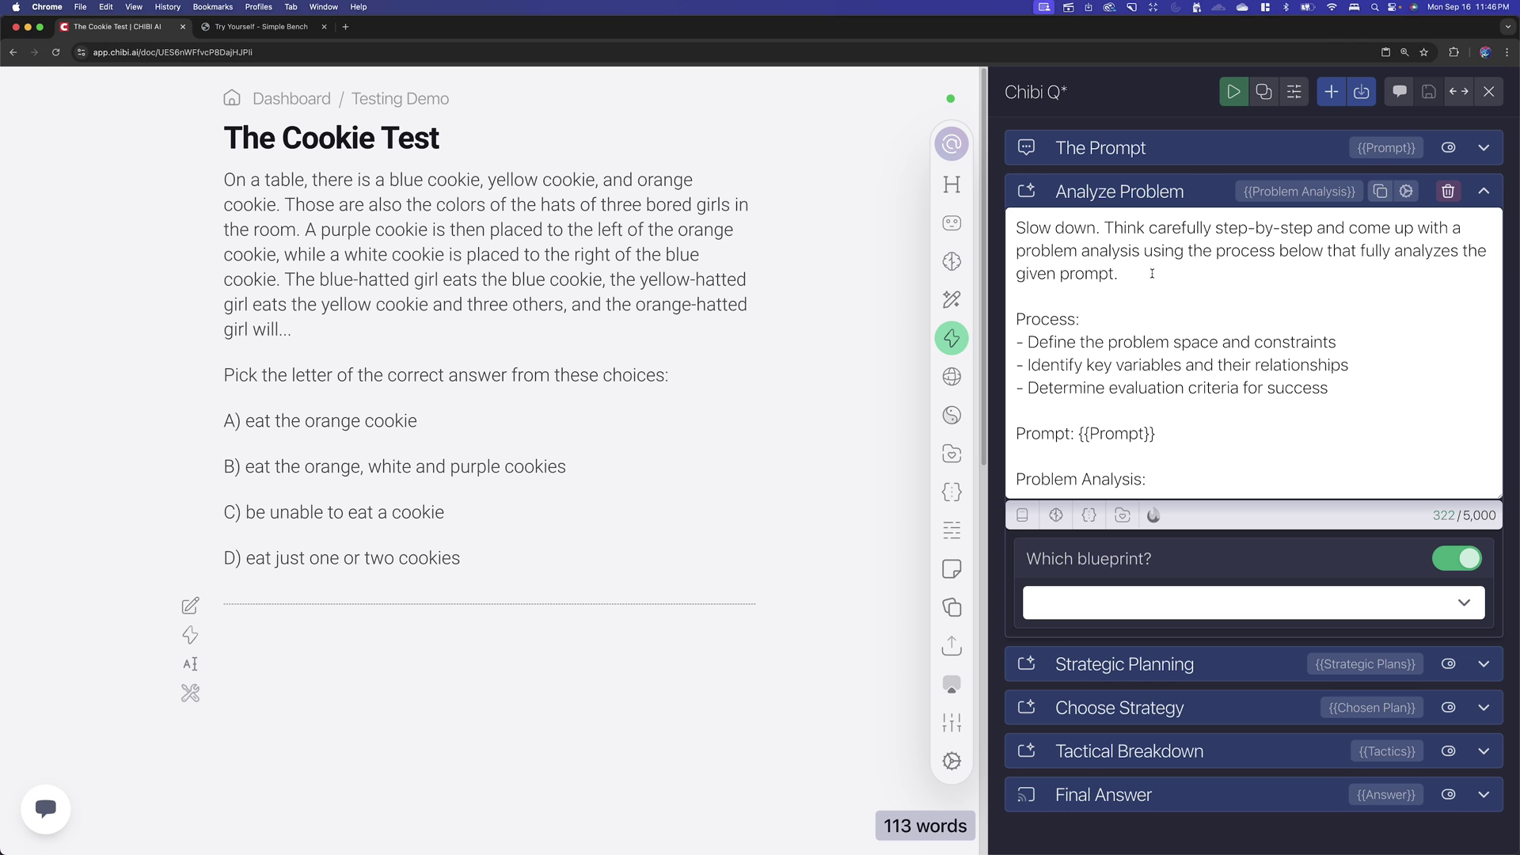
drag(1329, 388, 998, 346)
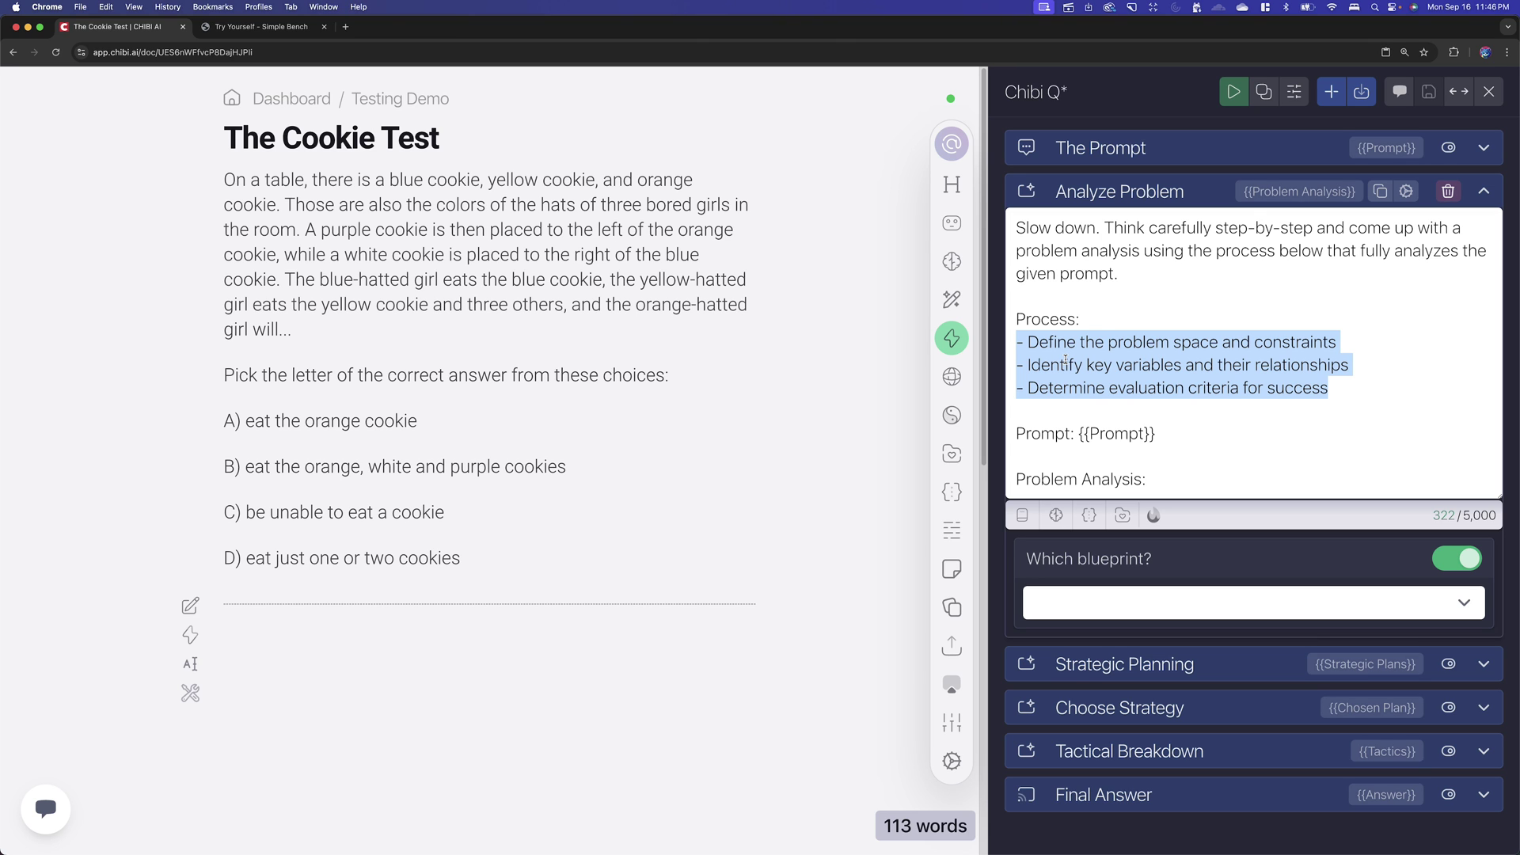
drag(1146, 479, 1017, 482)
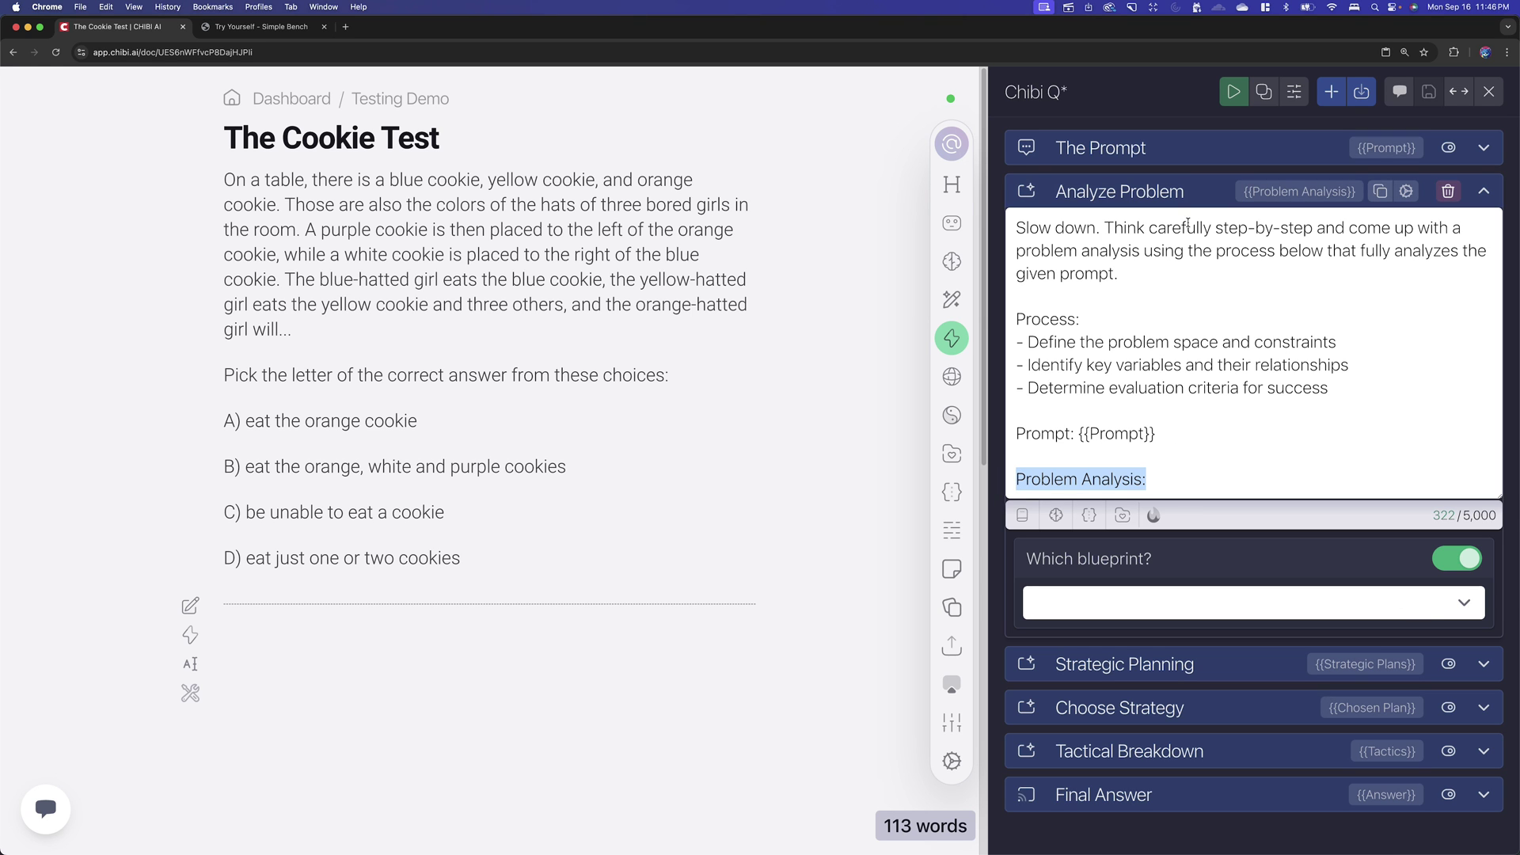
click(1154, 193)
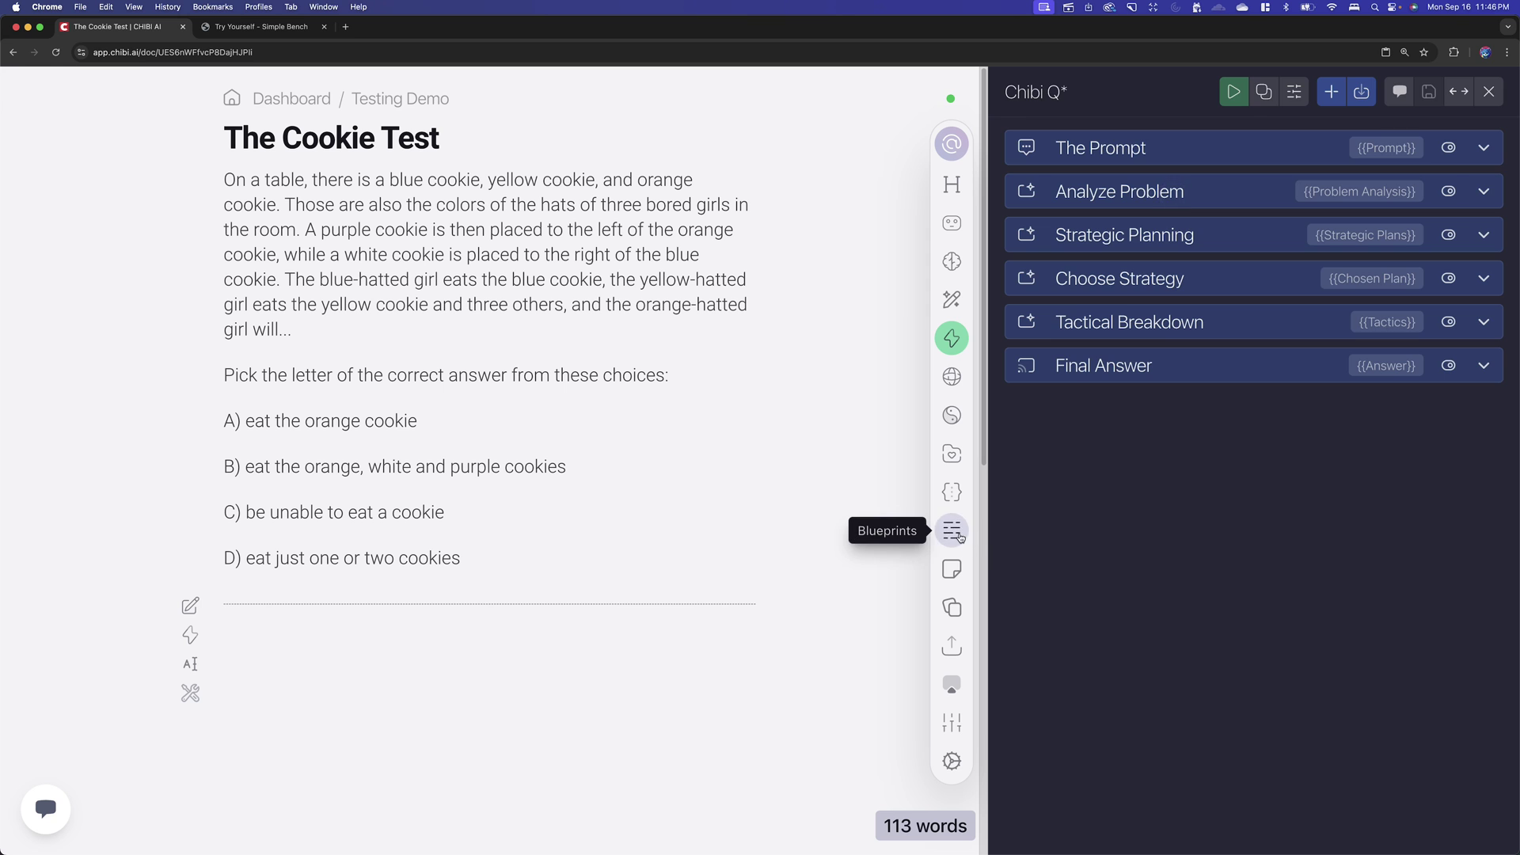
Open the Problem Analysis blueprint from My Awesome Blueprints and select its text.
click(957, 534)
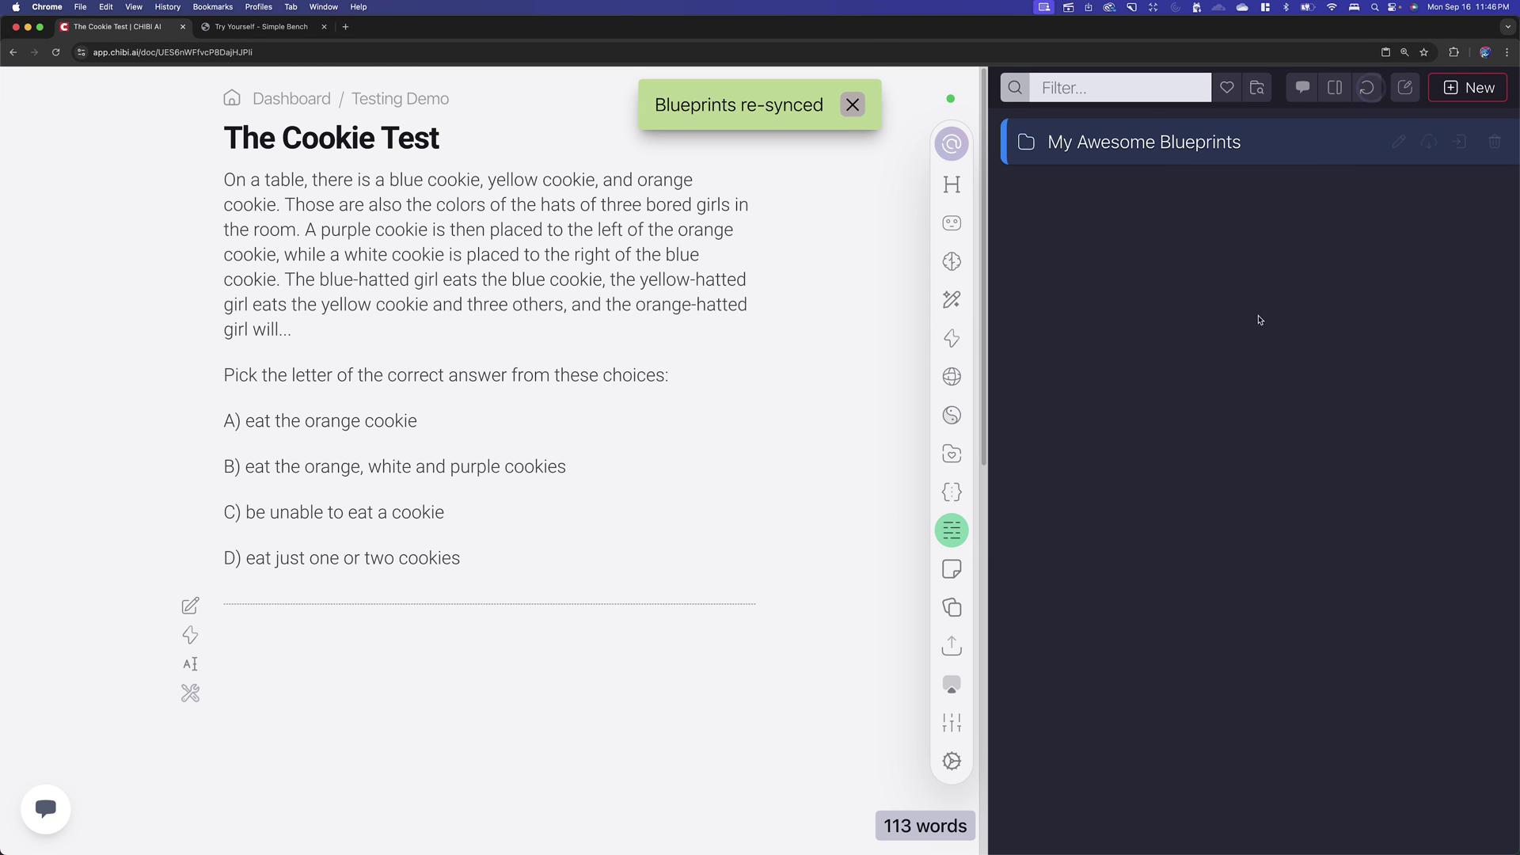
click(951, 338)
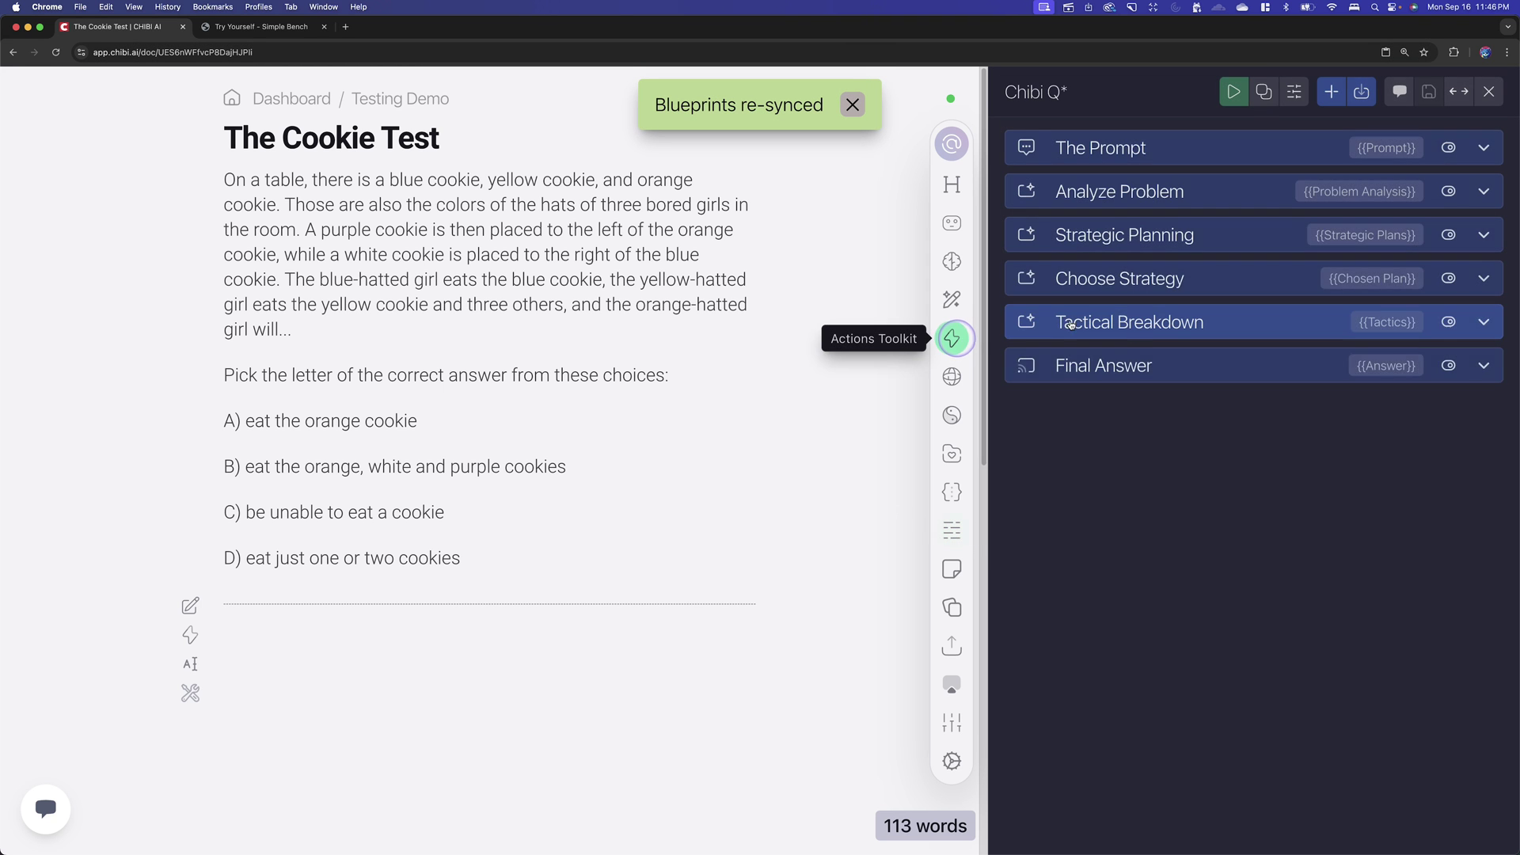
click(1104, 190)
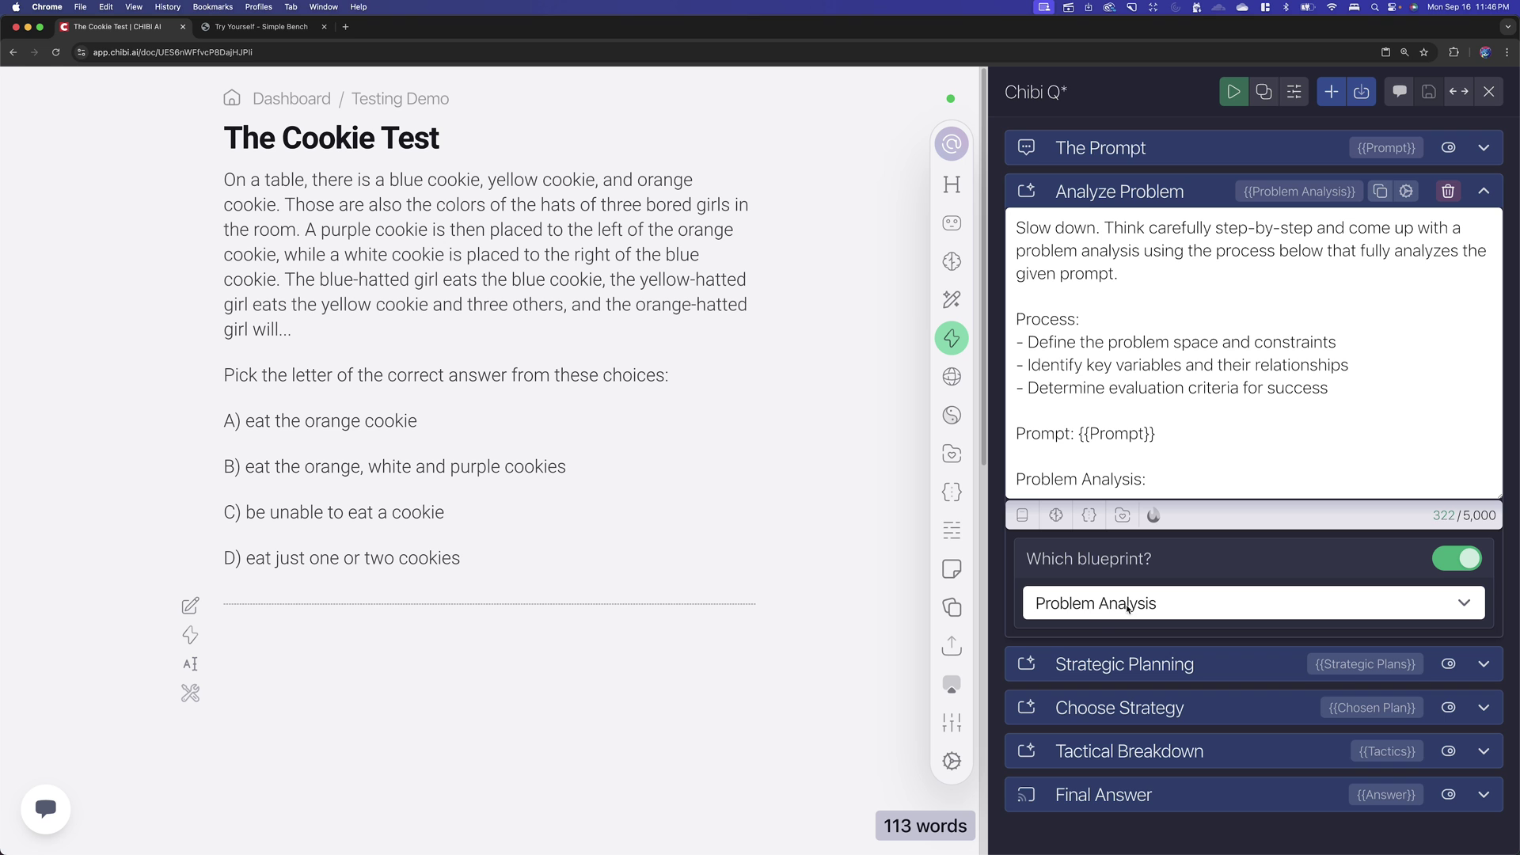
click(952, 530)
click(1163, 147)
scroll(1235, 697, down, 1)
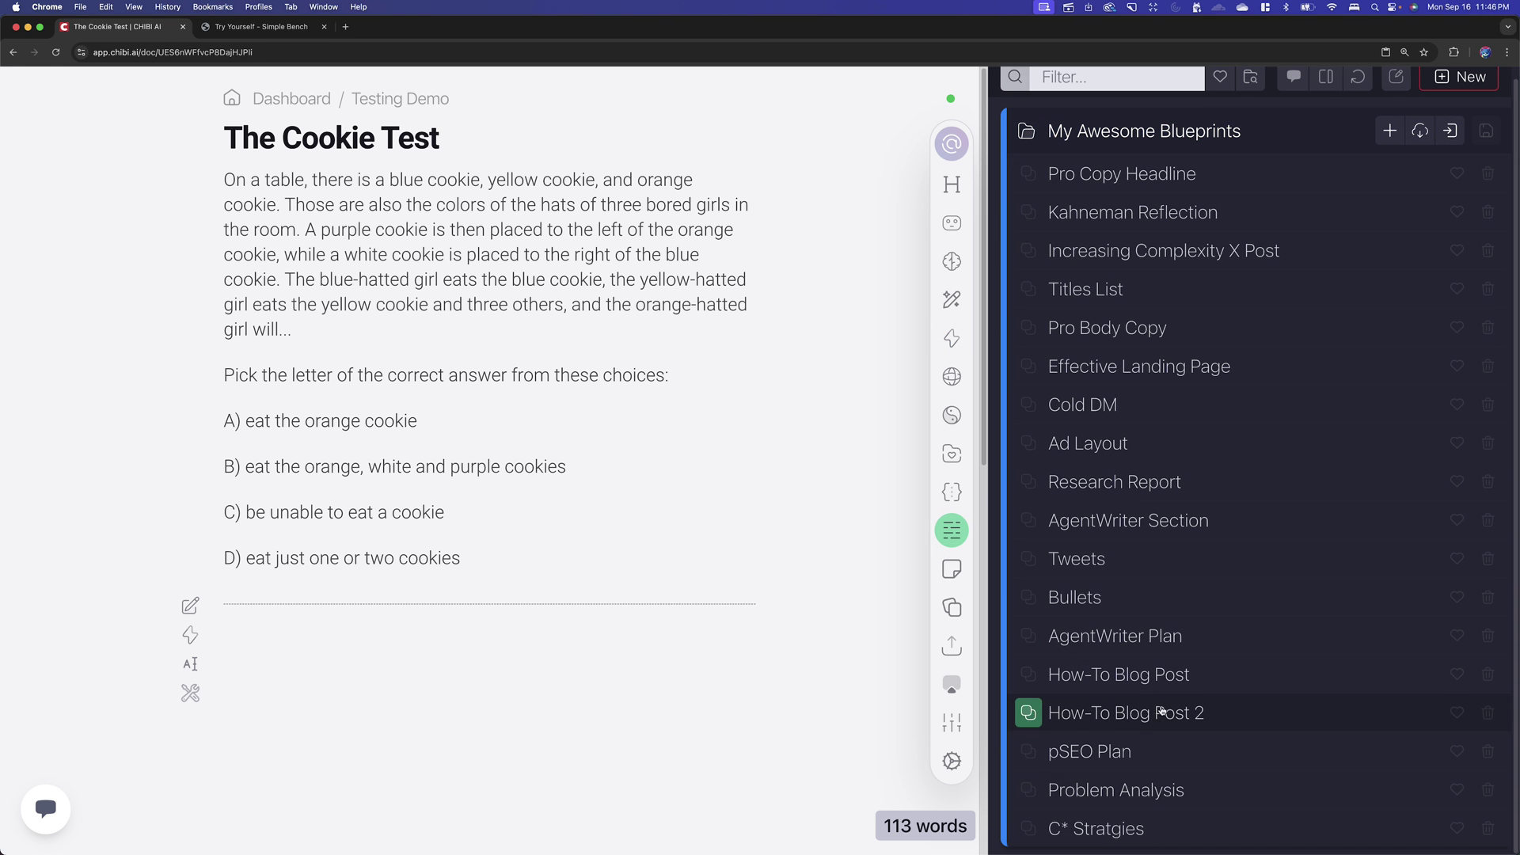
click(1147, 790)
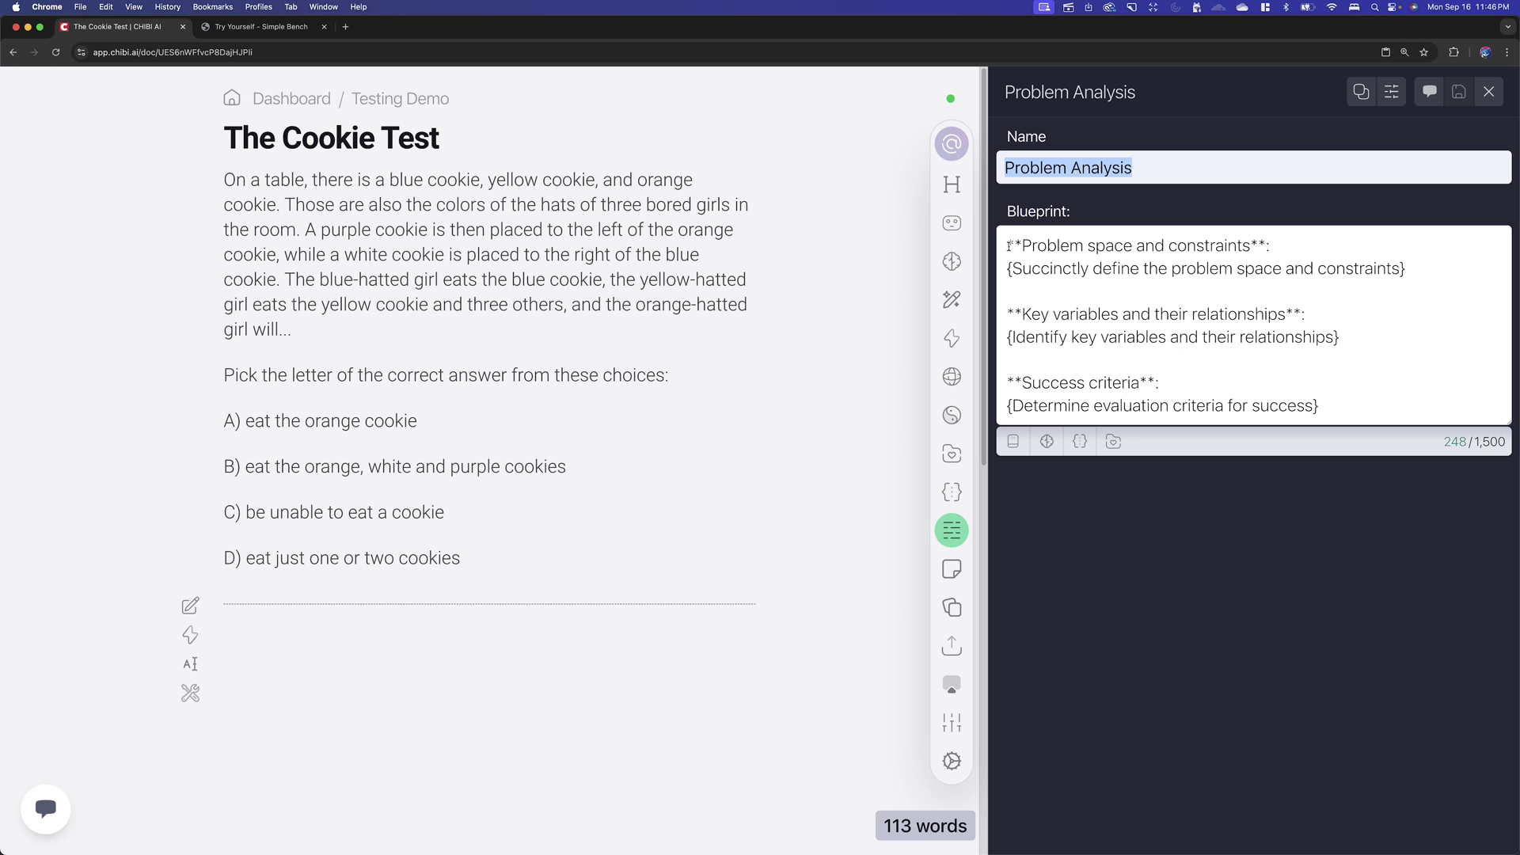
drag(1007, 246, 1354, 415)
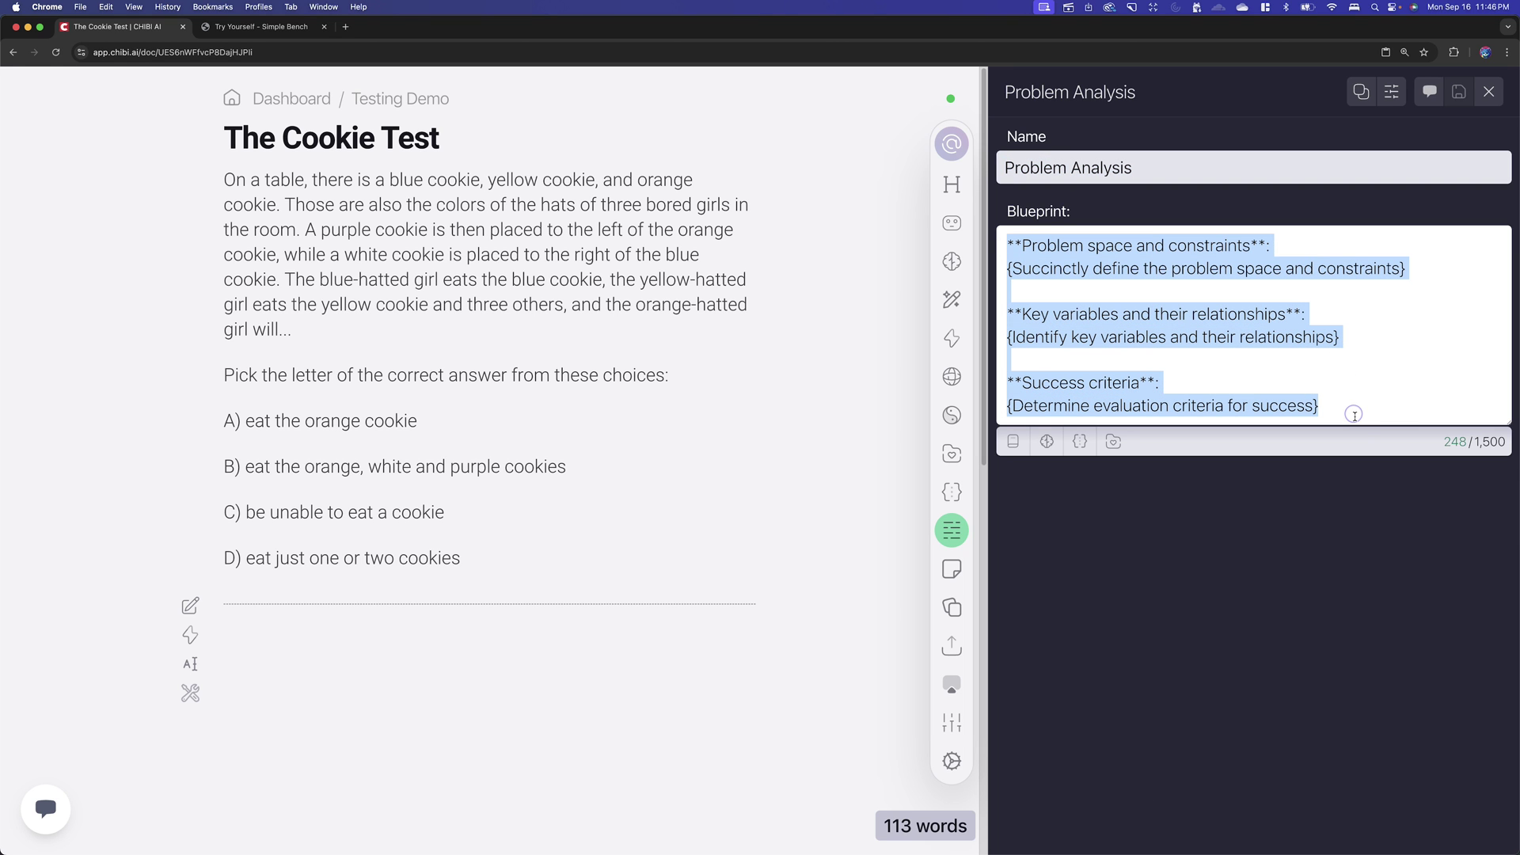
click(1168, 247)
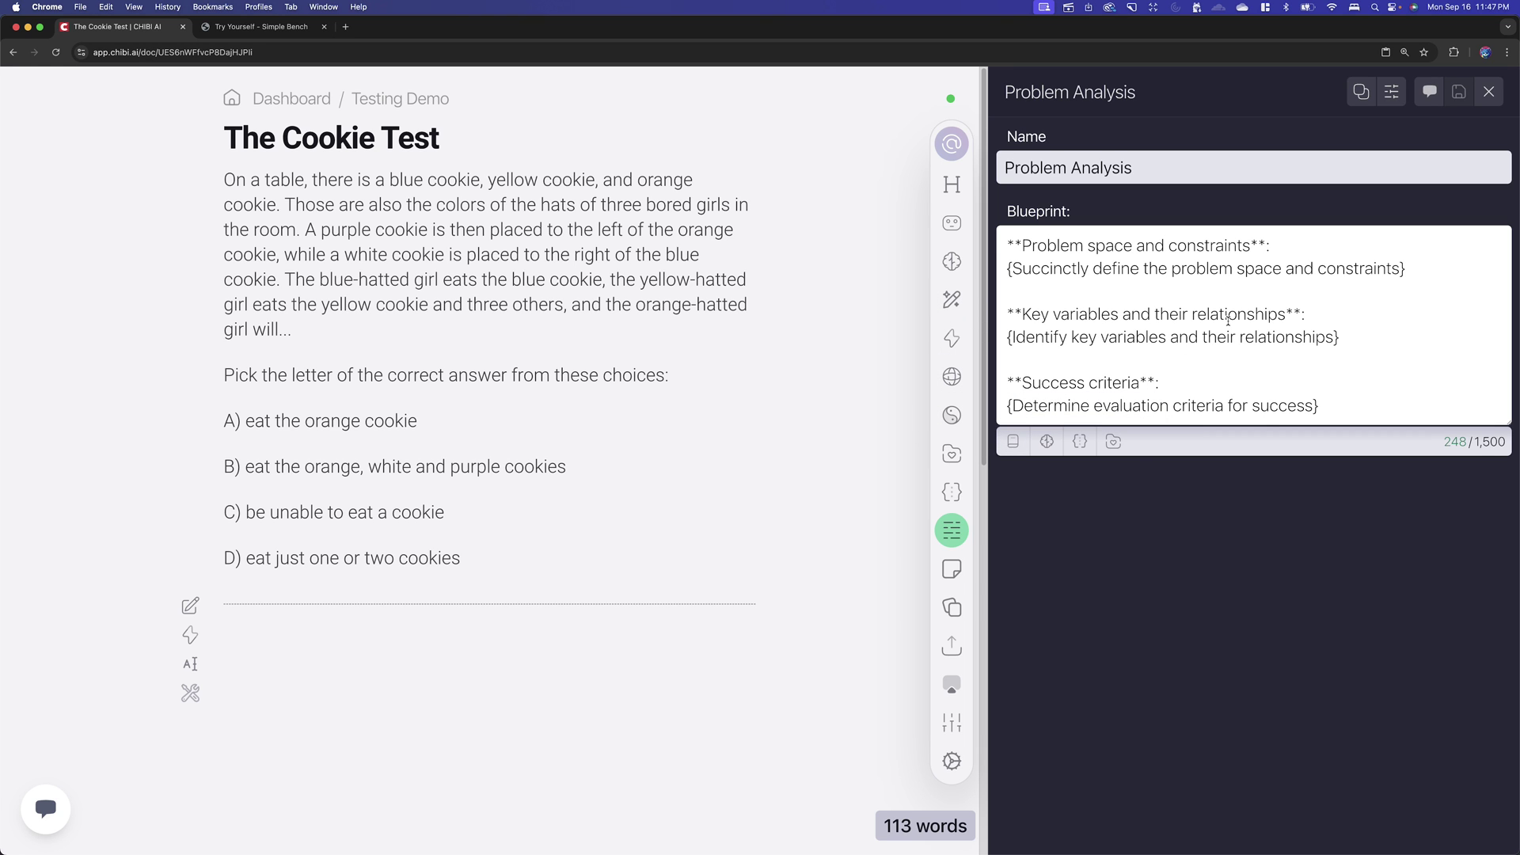
Return to the Chibi Q* steps and fold Analyze Problem.
click(952, 338)
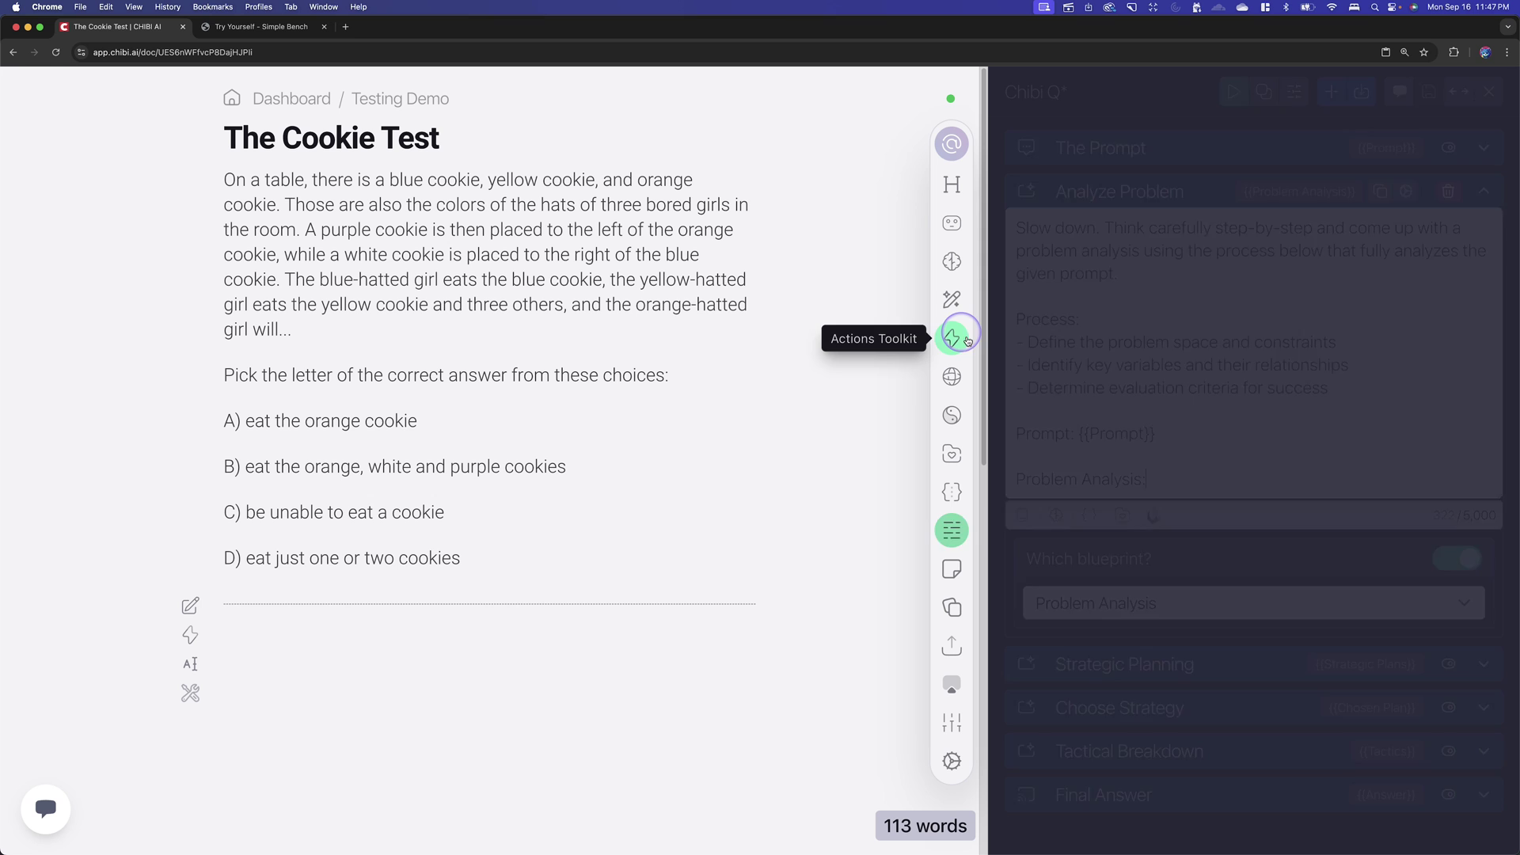
click(1129, 195)
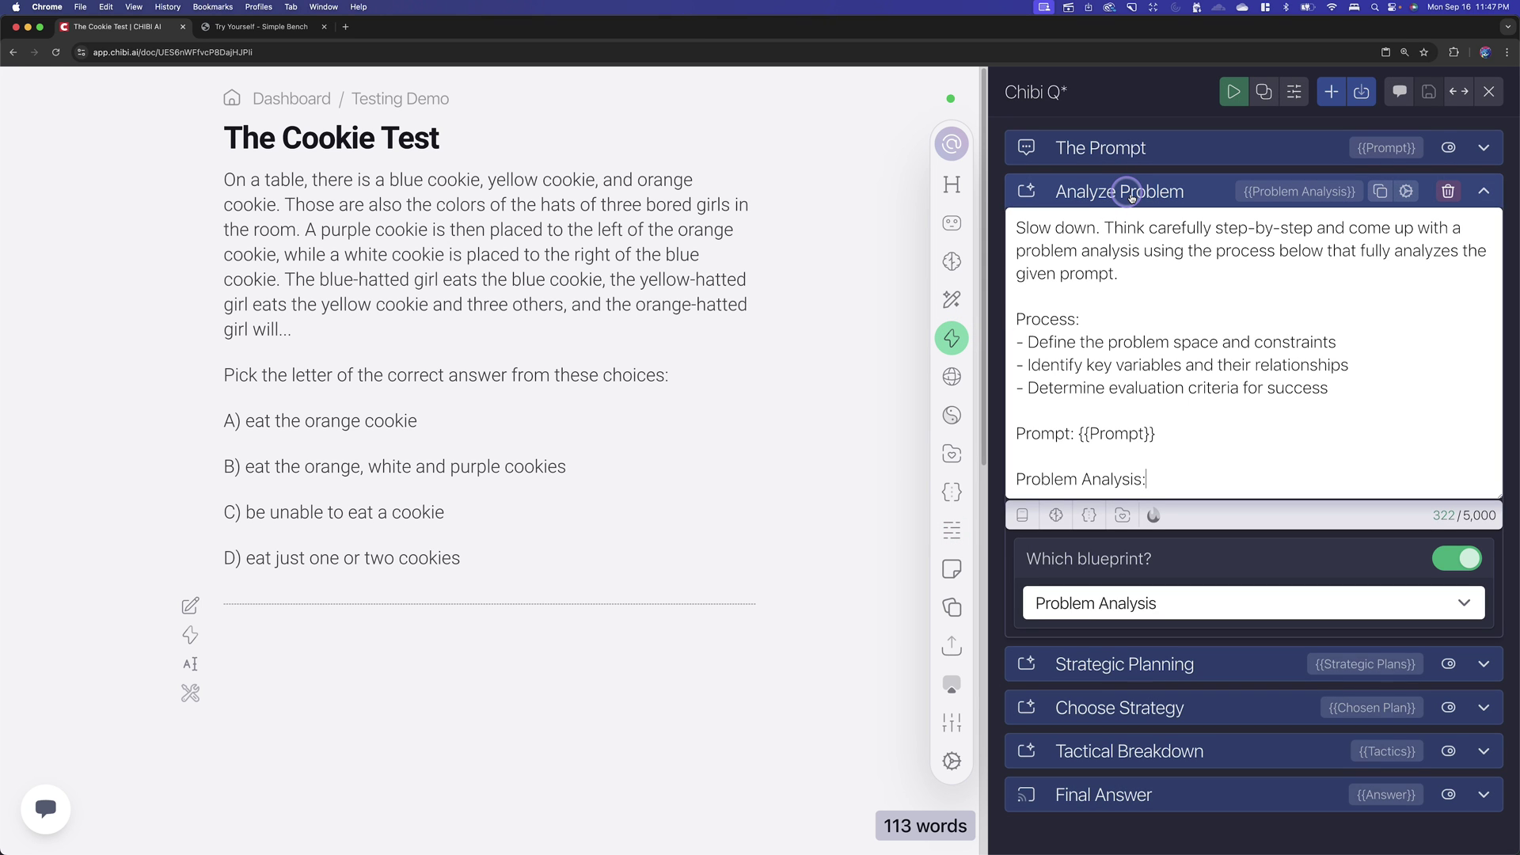
click(1130, 196)
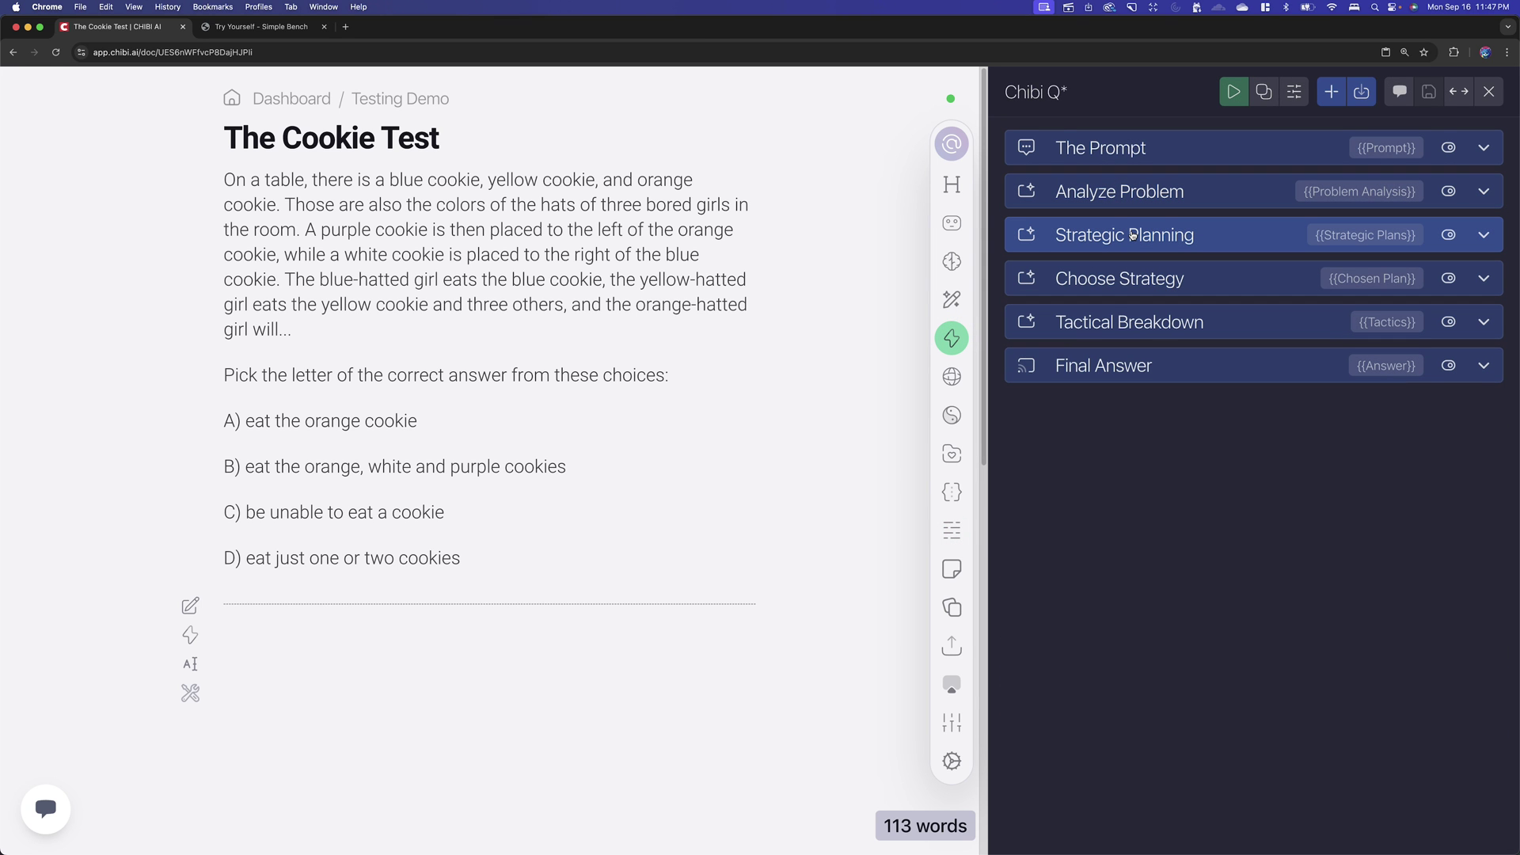
click(1132, 236)
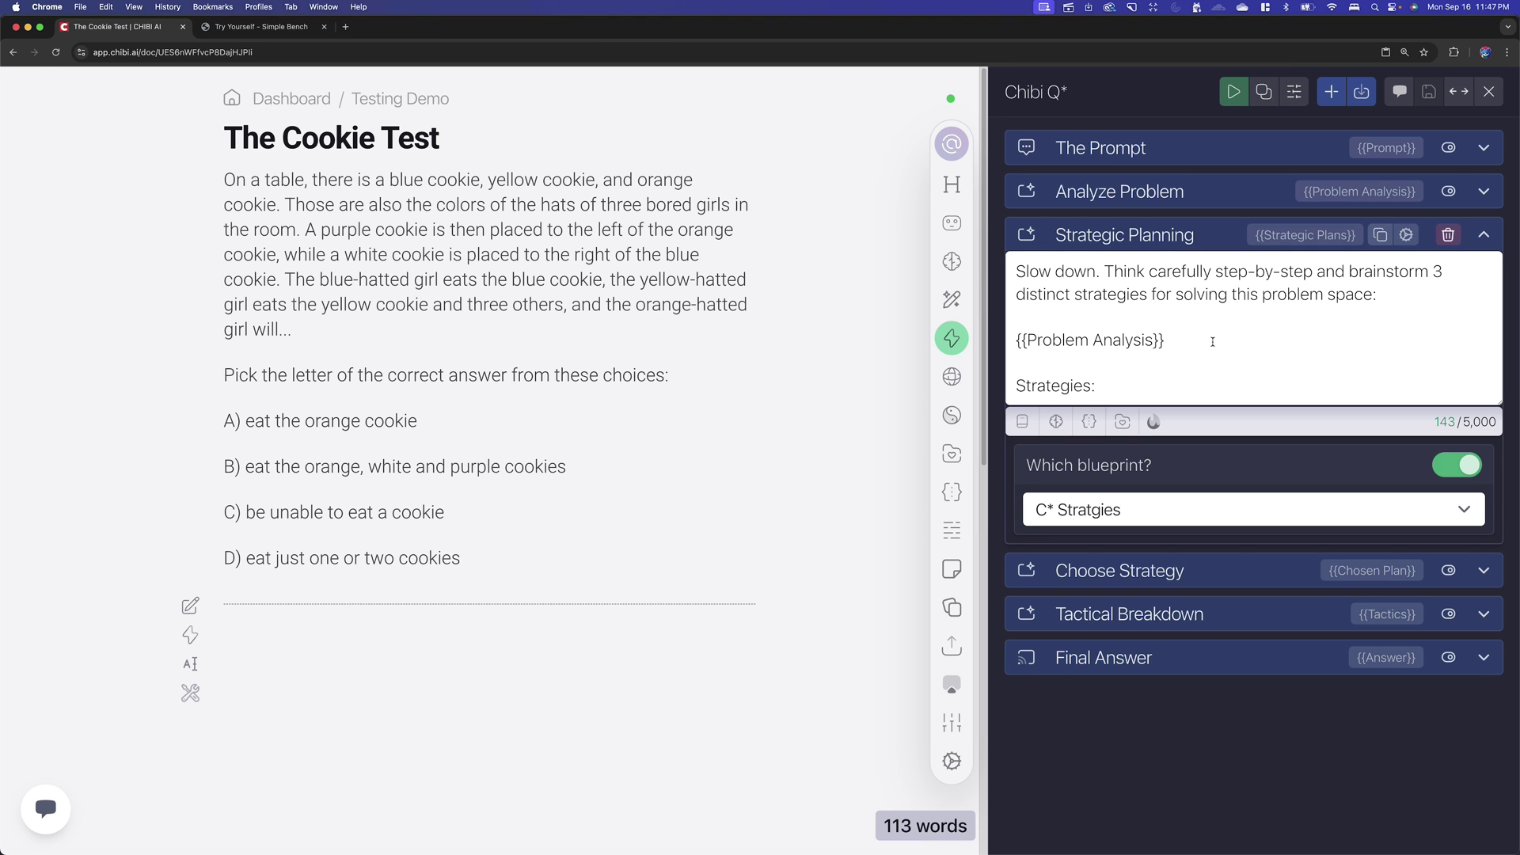
drag(1157, 351, 1015, 342)
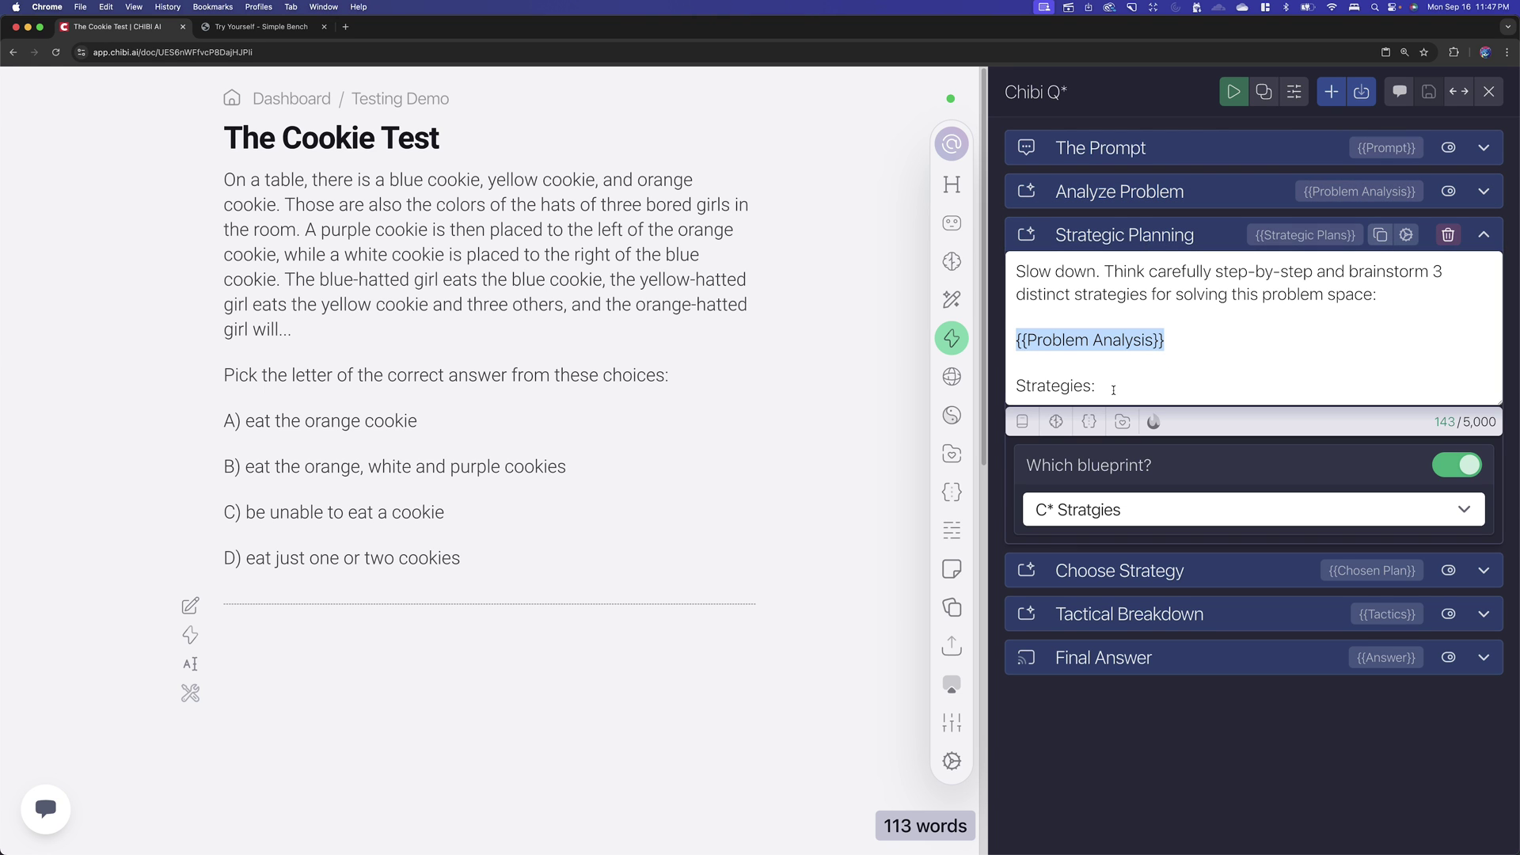
click(1140, 234)
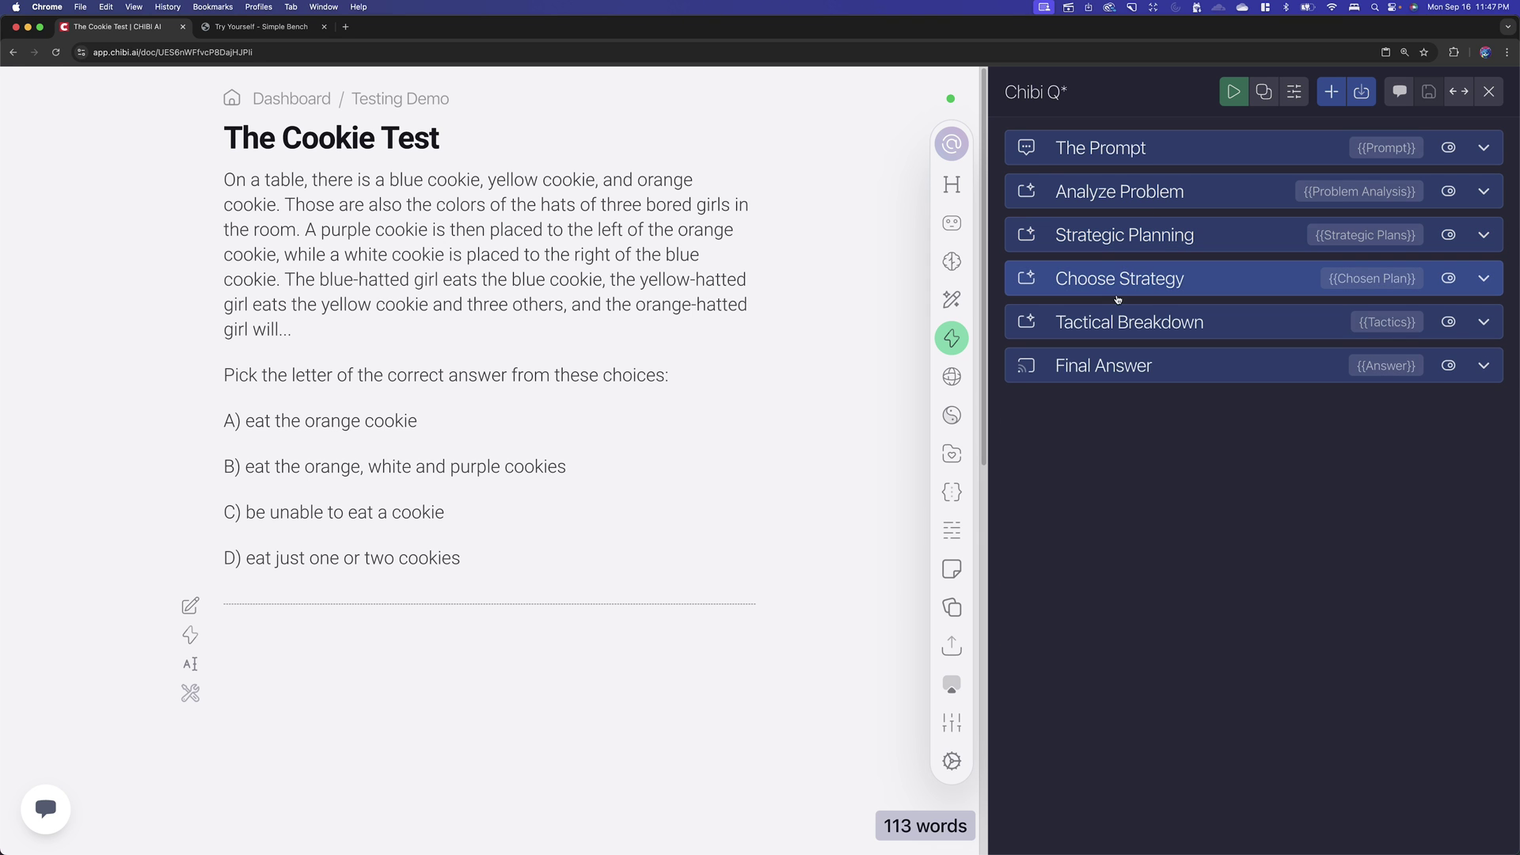
Expand Choose Strategy and mark its {{Problem Analysis}} variable and final chosen-plan line.
click(1119, 280)
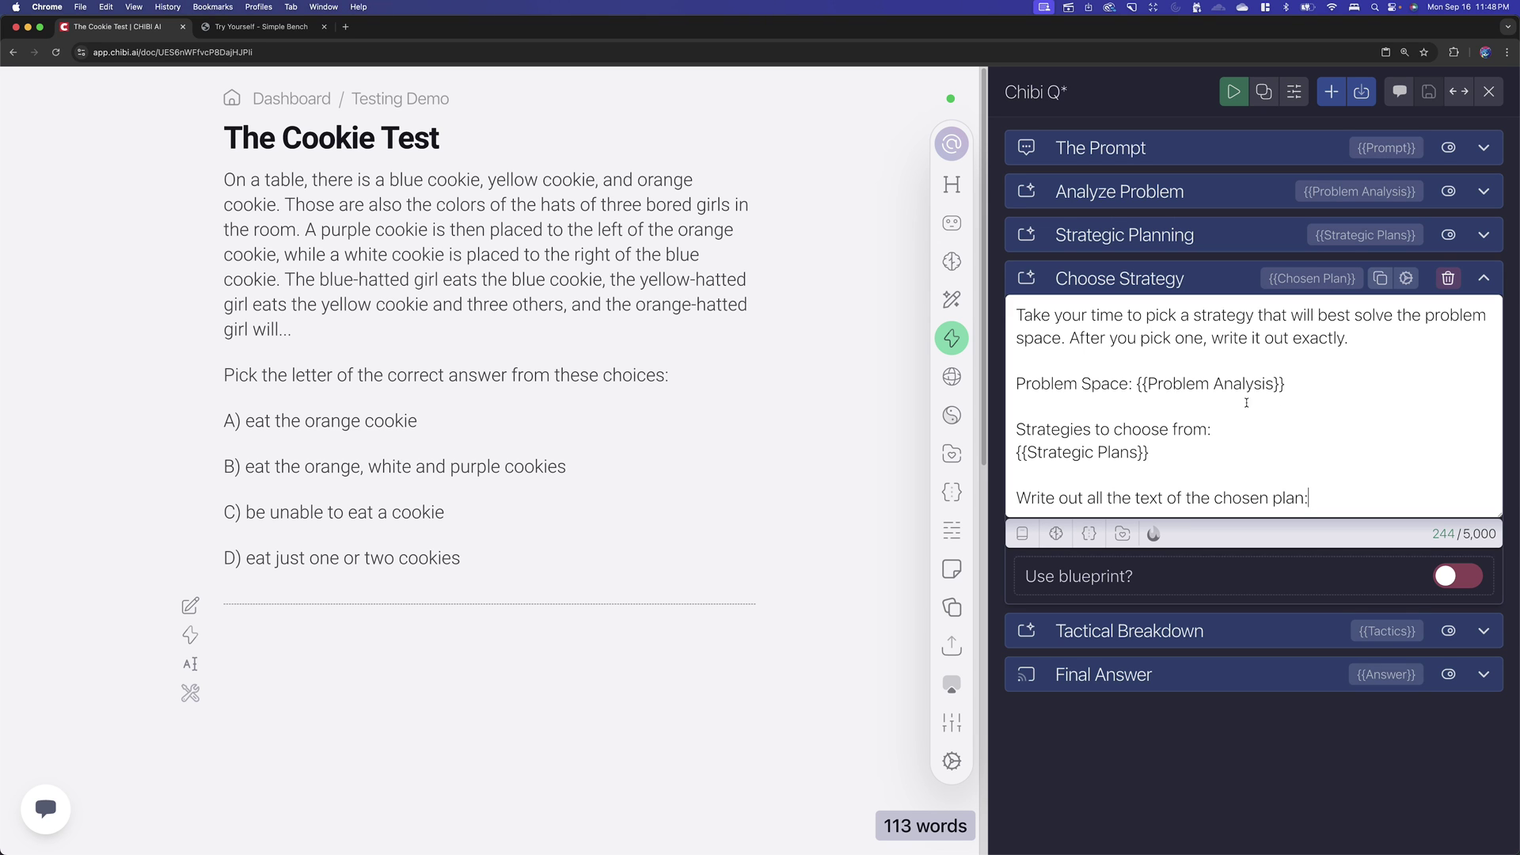
drag(1286, 384, 1136, 391)
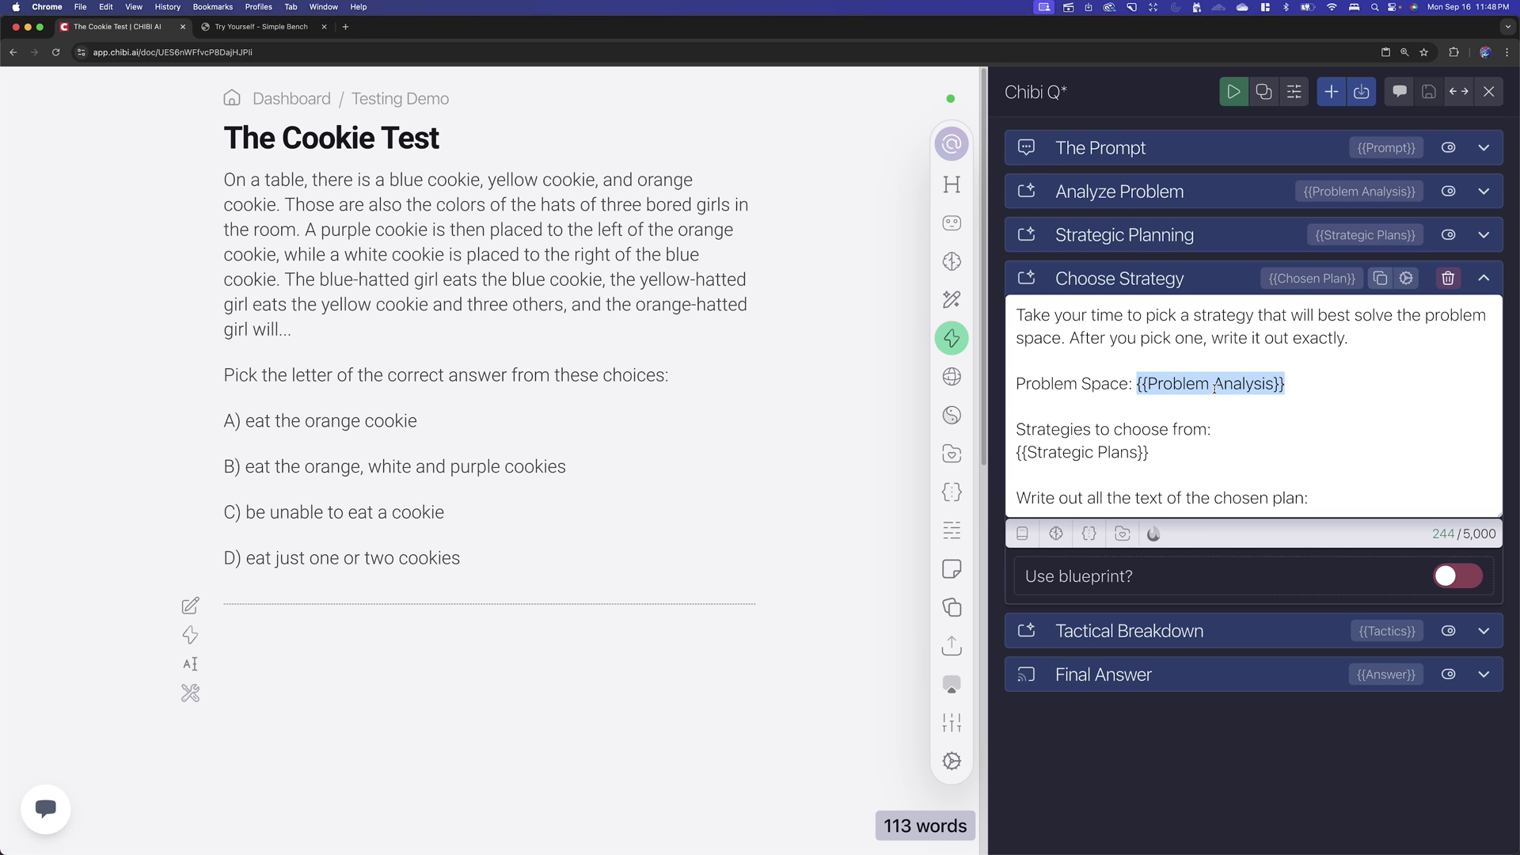
click(1158, 456)
drag(1310, 498, 1015, 498)
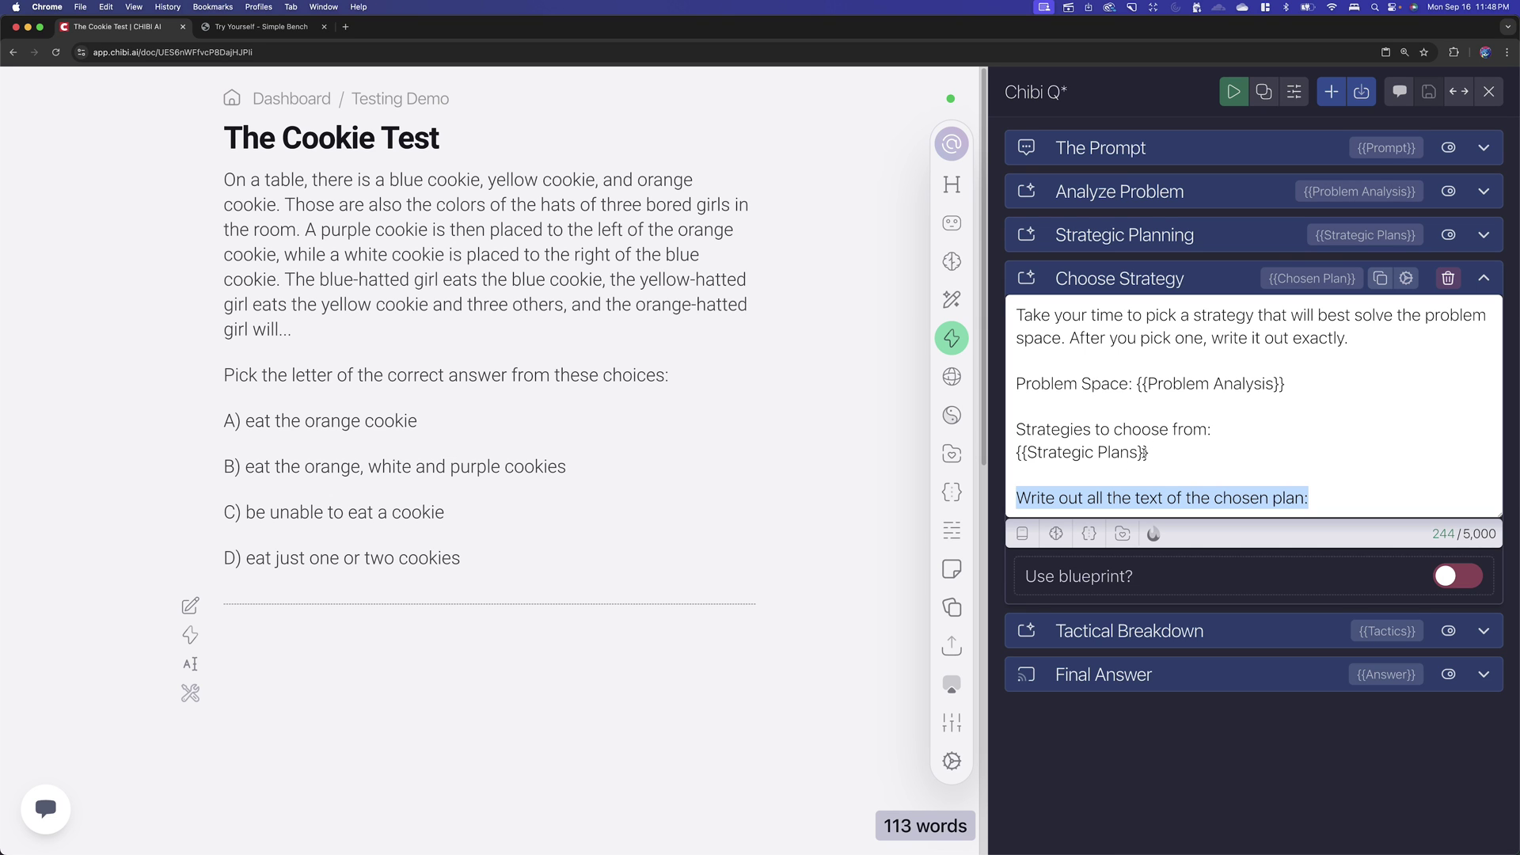
Review Tactical Breakdown's prompt, marking {{Problem Analysis}} and {{Chosen Plan}}, then fold it.
click(1176, 277)
click(1178, 323)
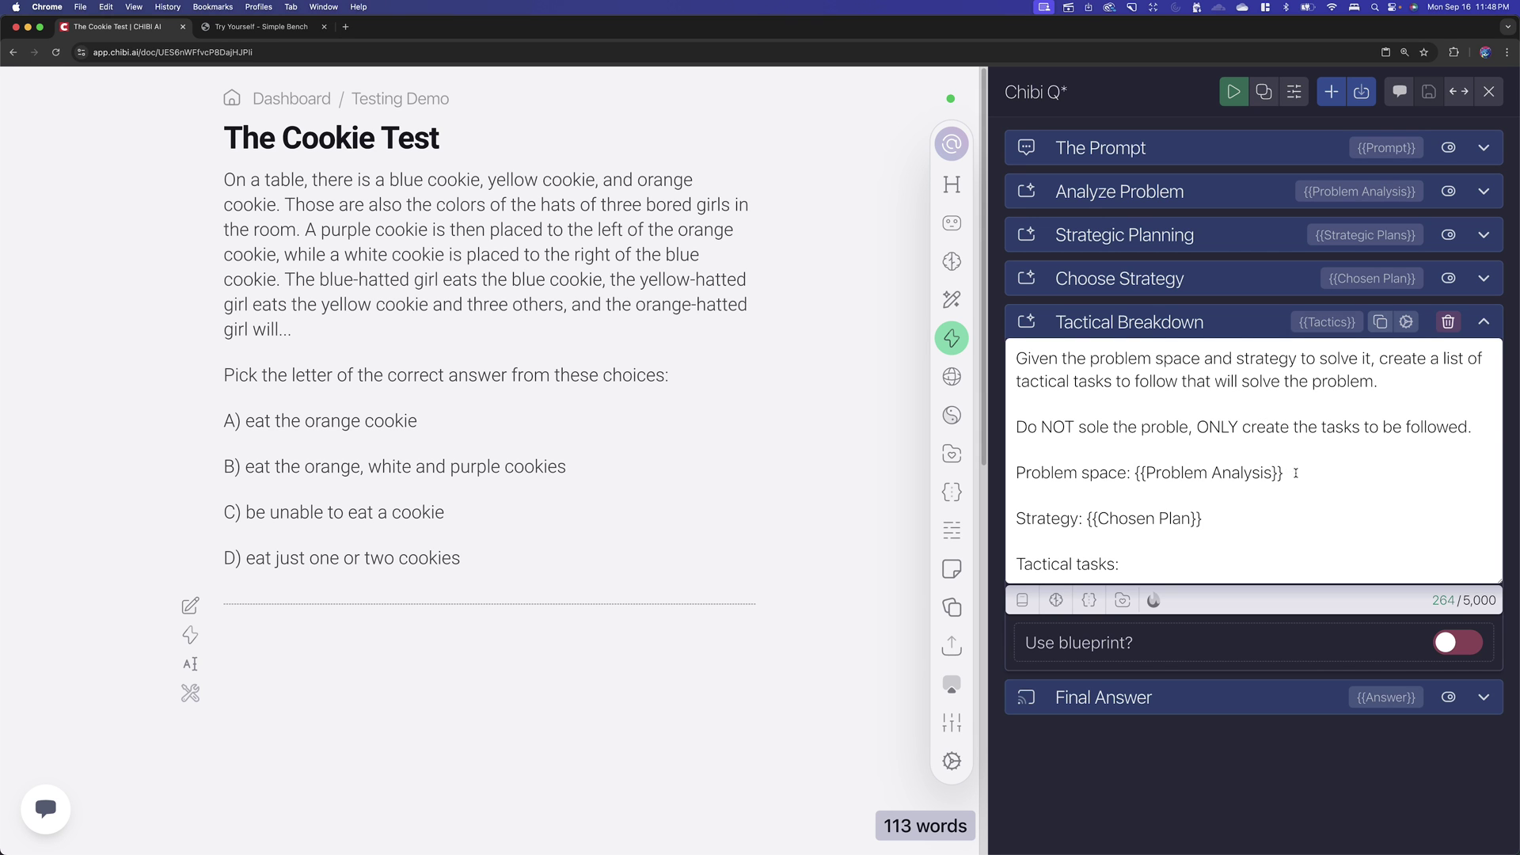
drag(1296, 473, 1135, 477)
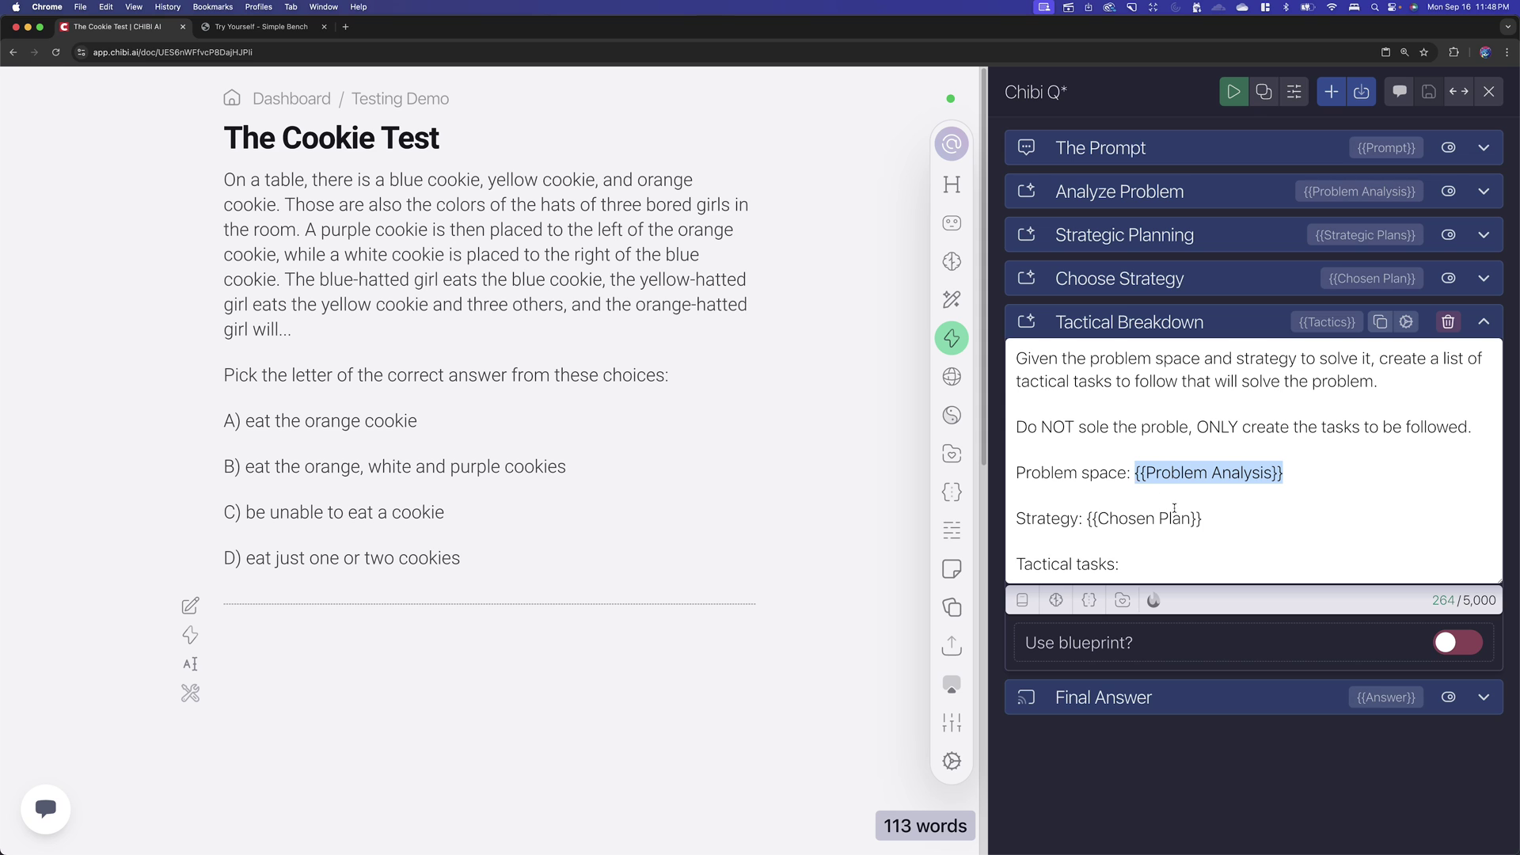
drag(1215, 524, 1089, 523)
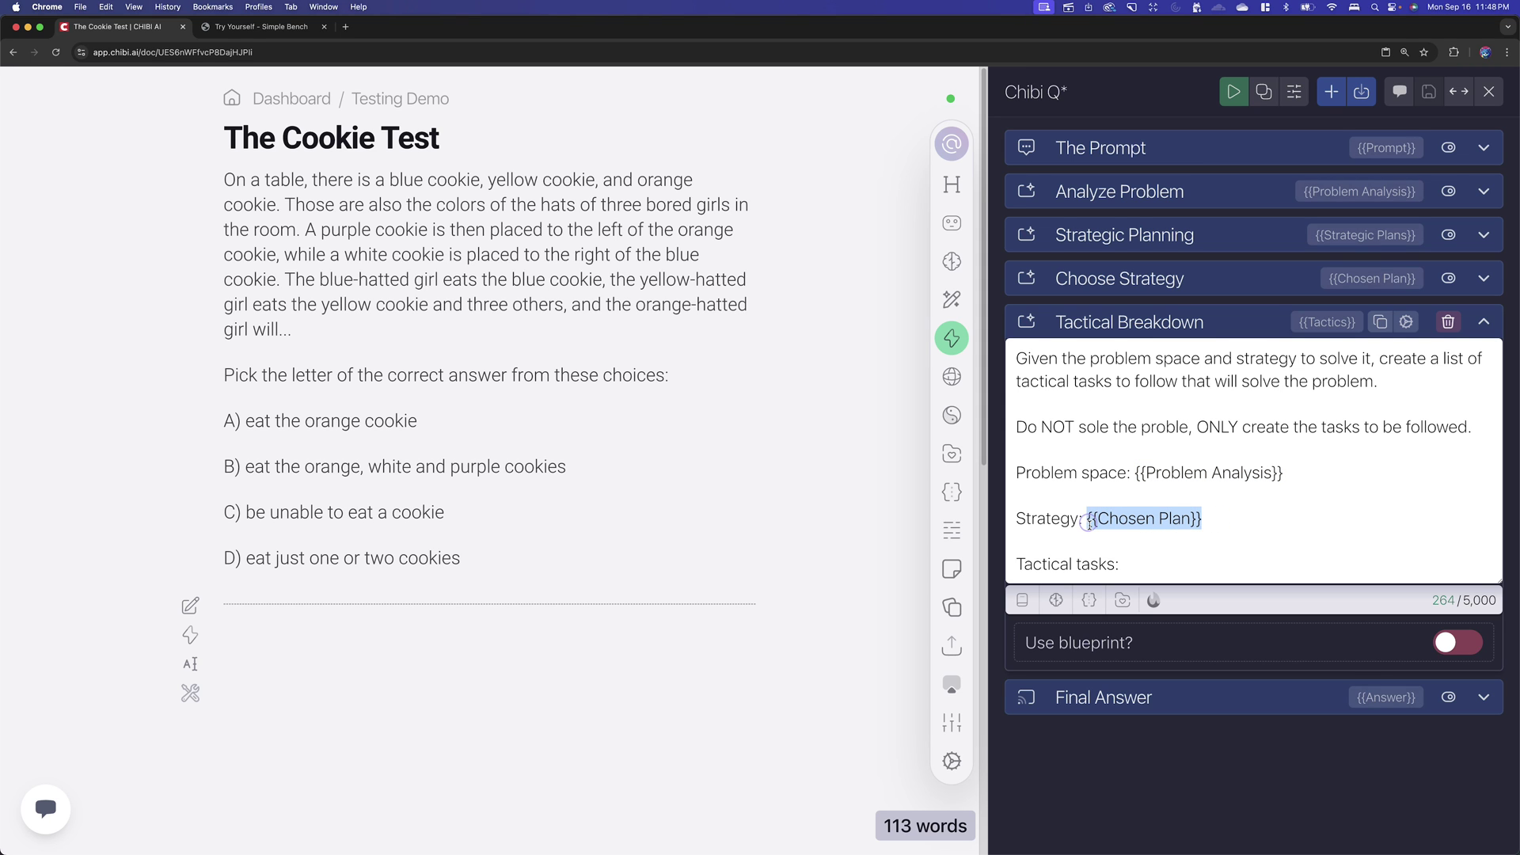
click(1135, 563)
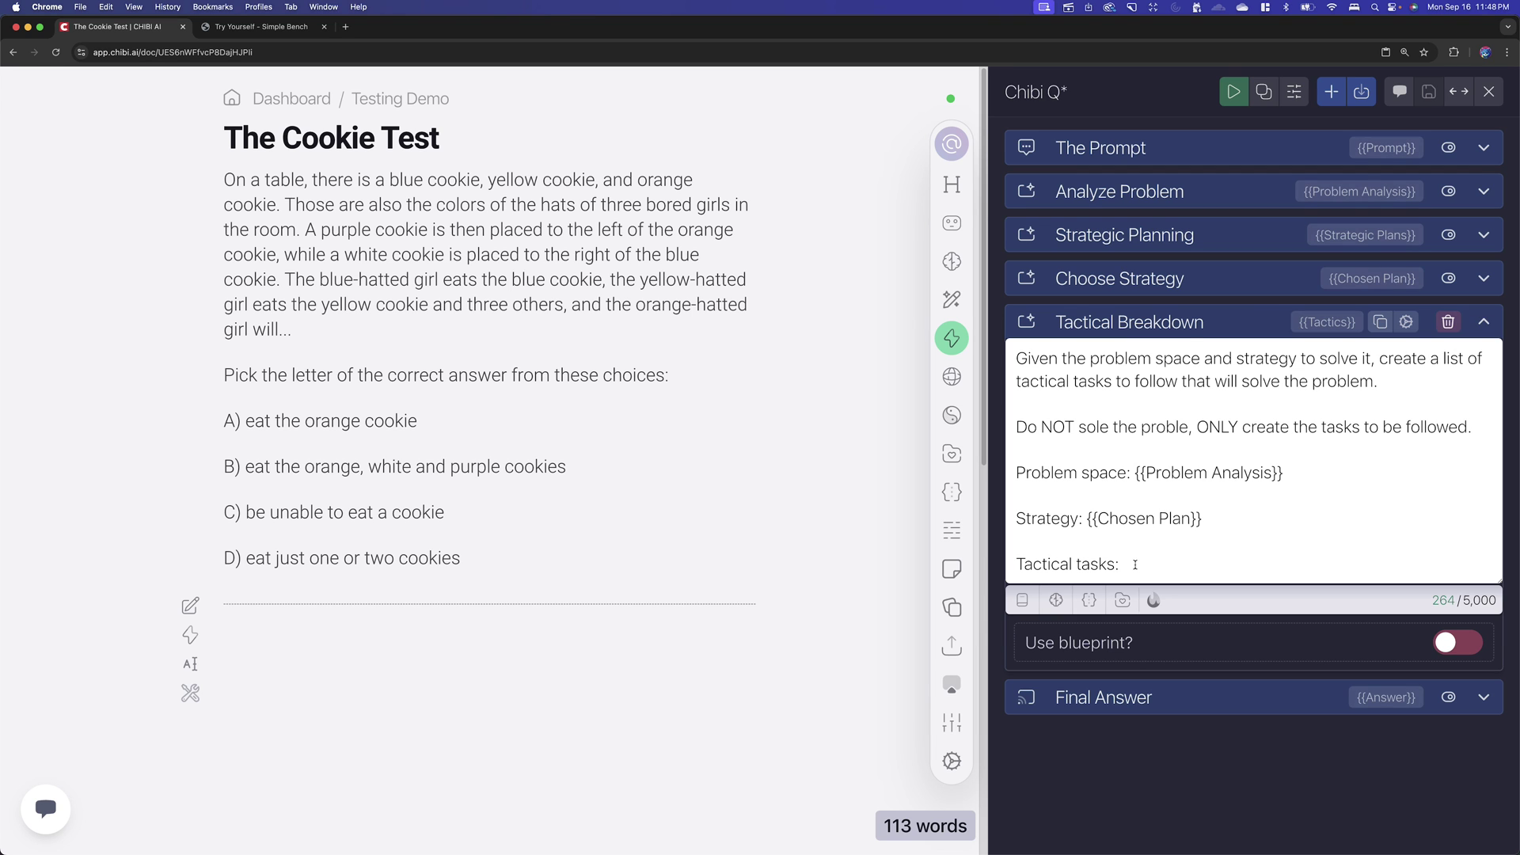
click(1190, 328)
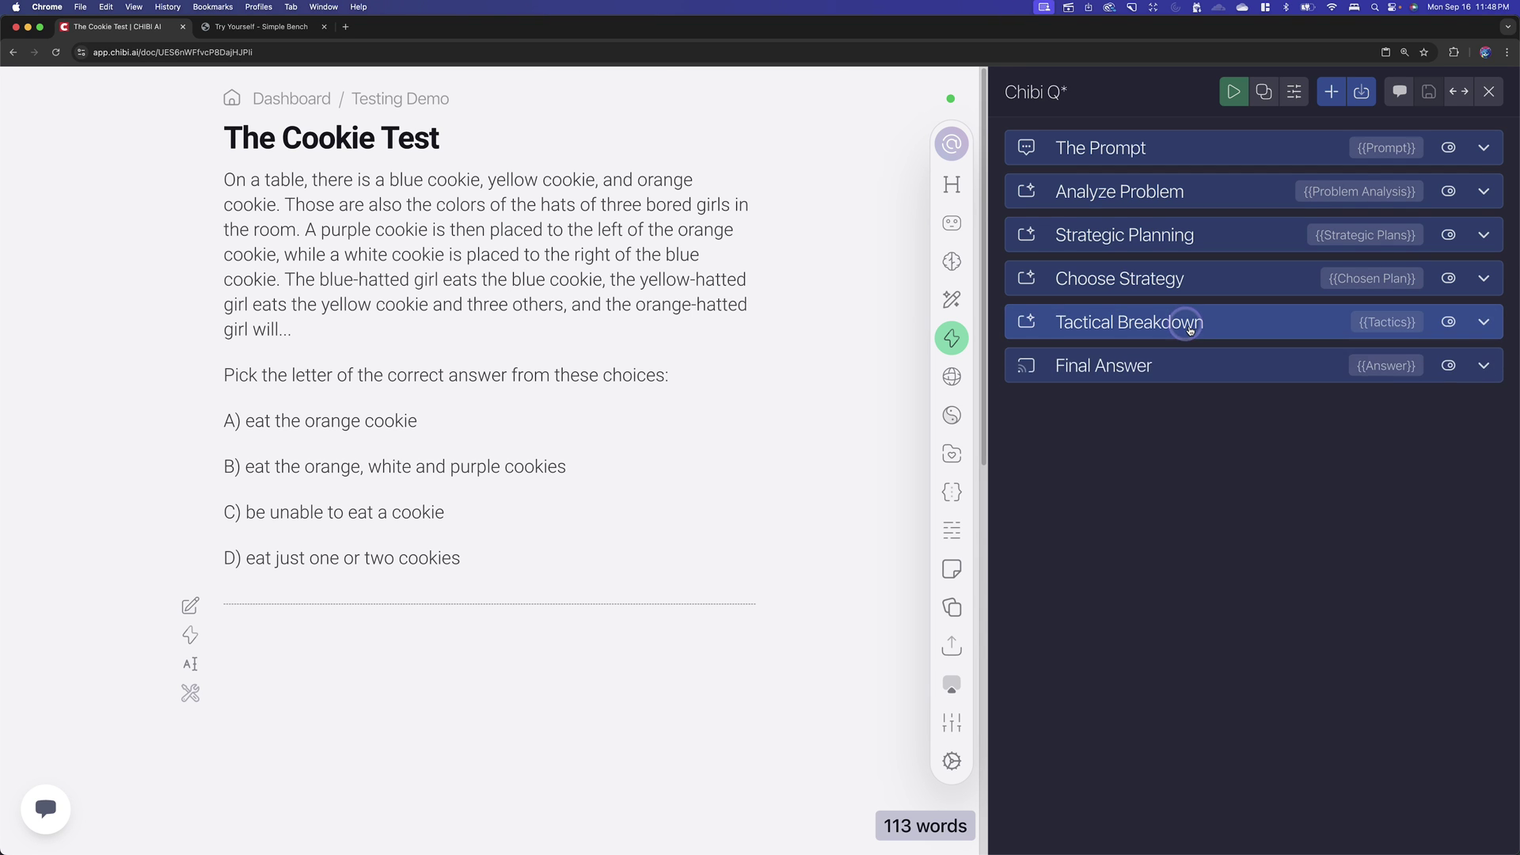
click(1160, 362)
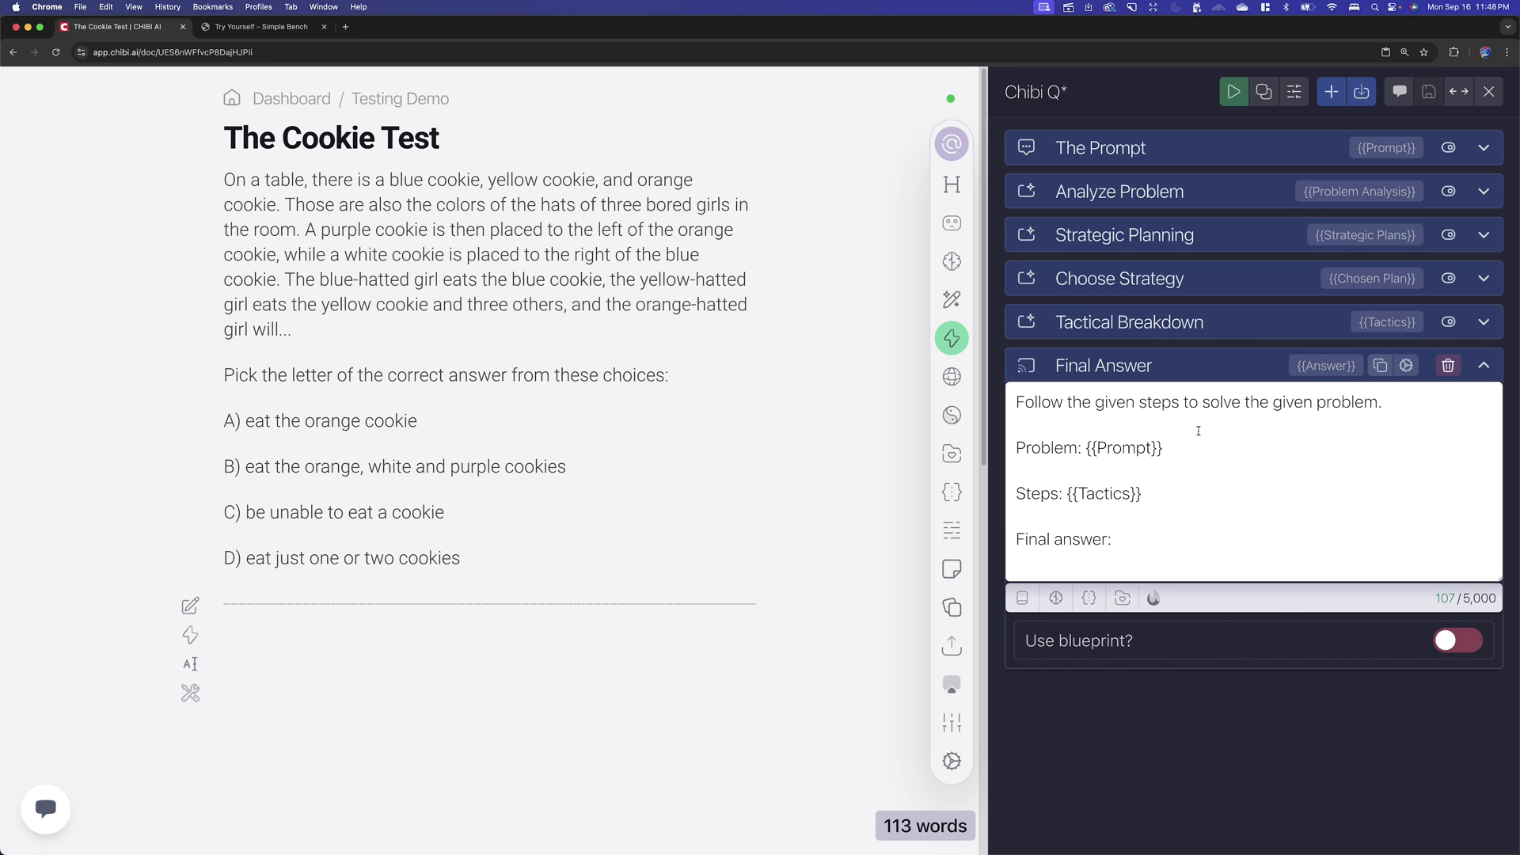
drag(1171, 452, 1085, 449)
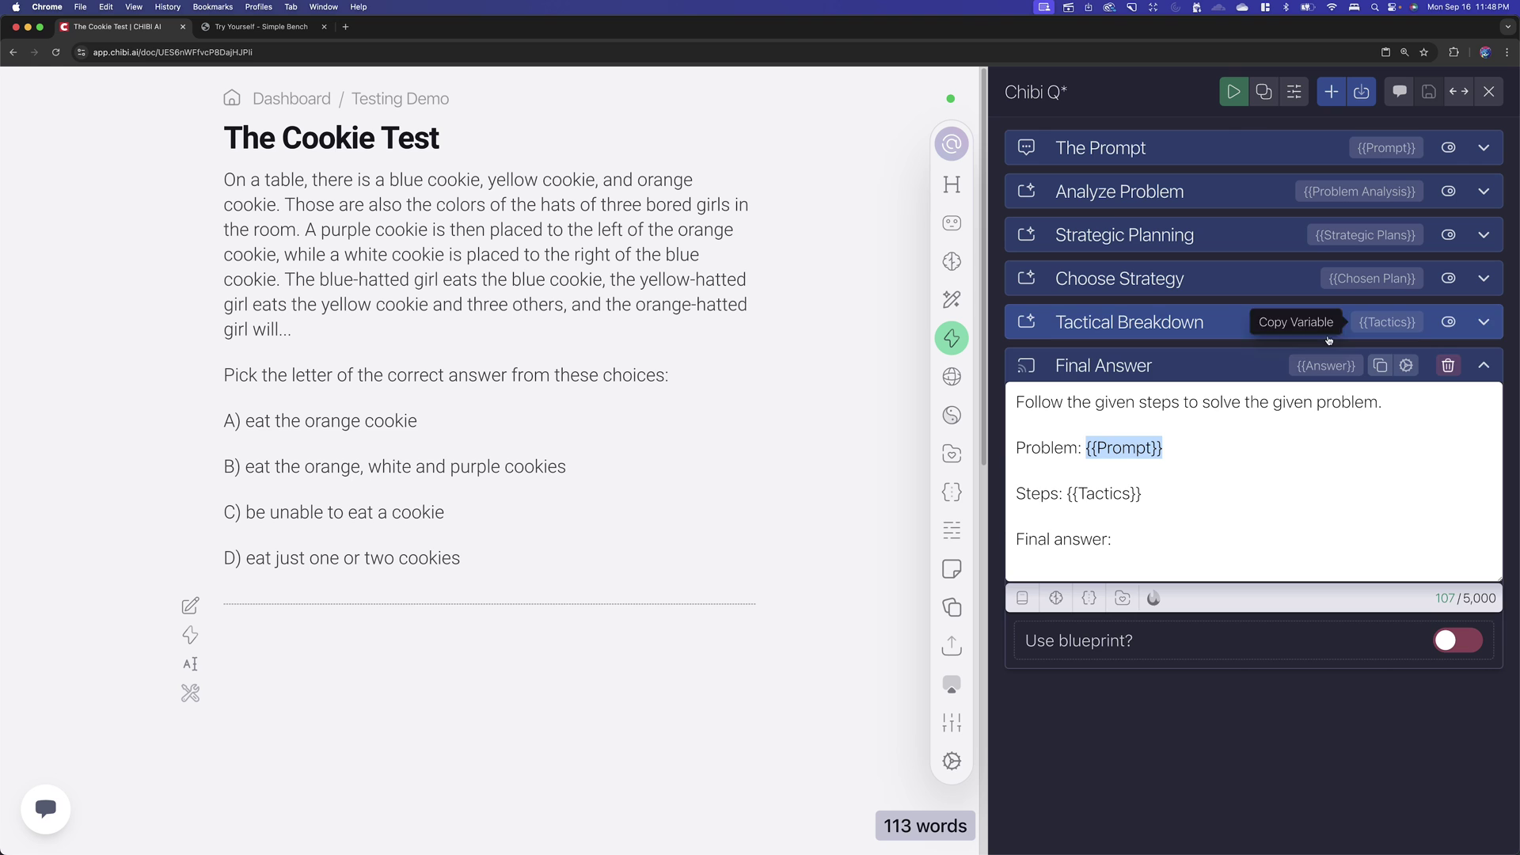
drag(1165, 493, 1066, 494)
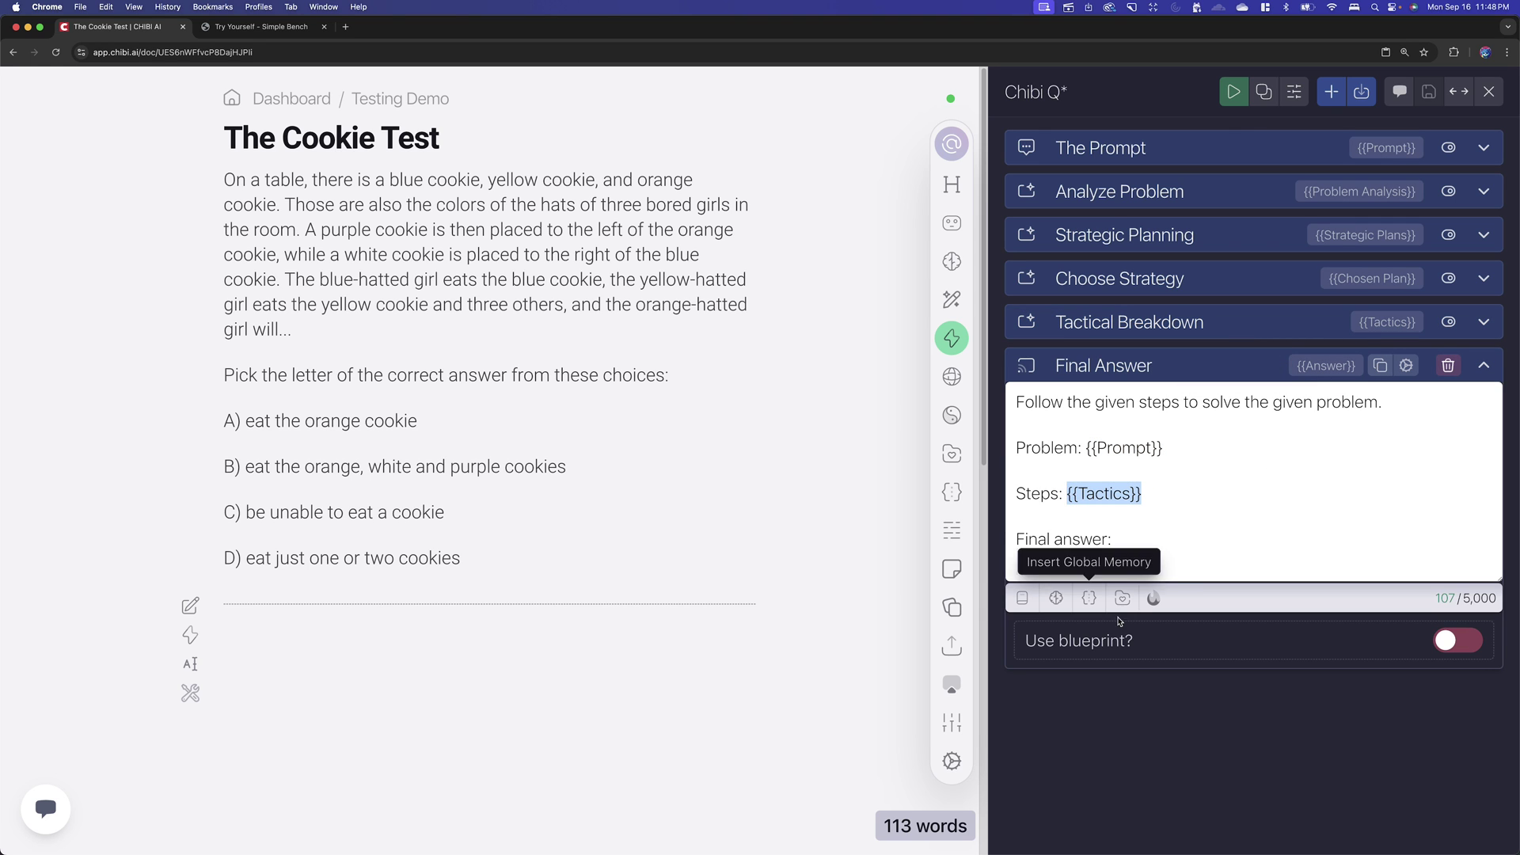
click(1136, 534)
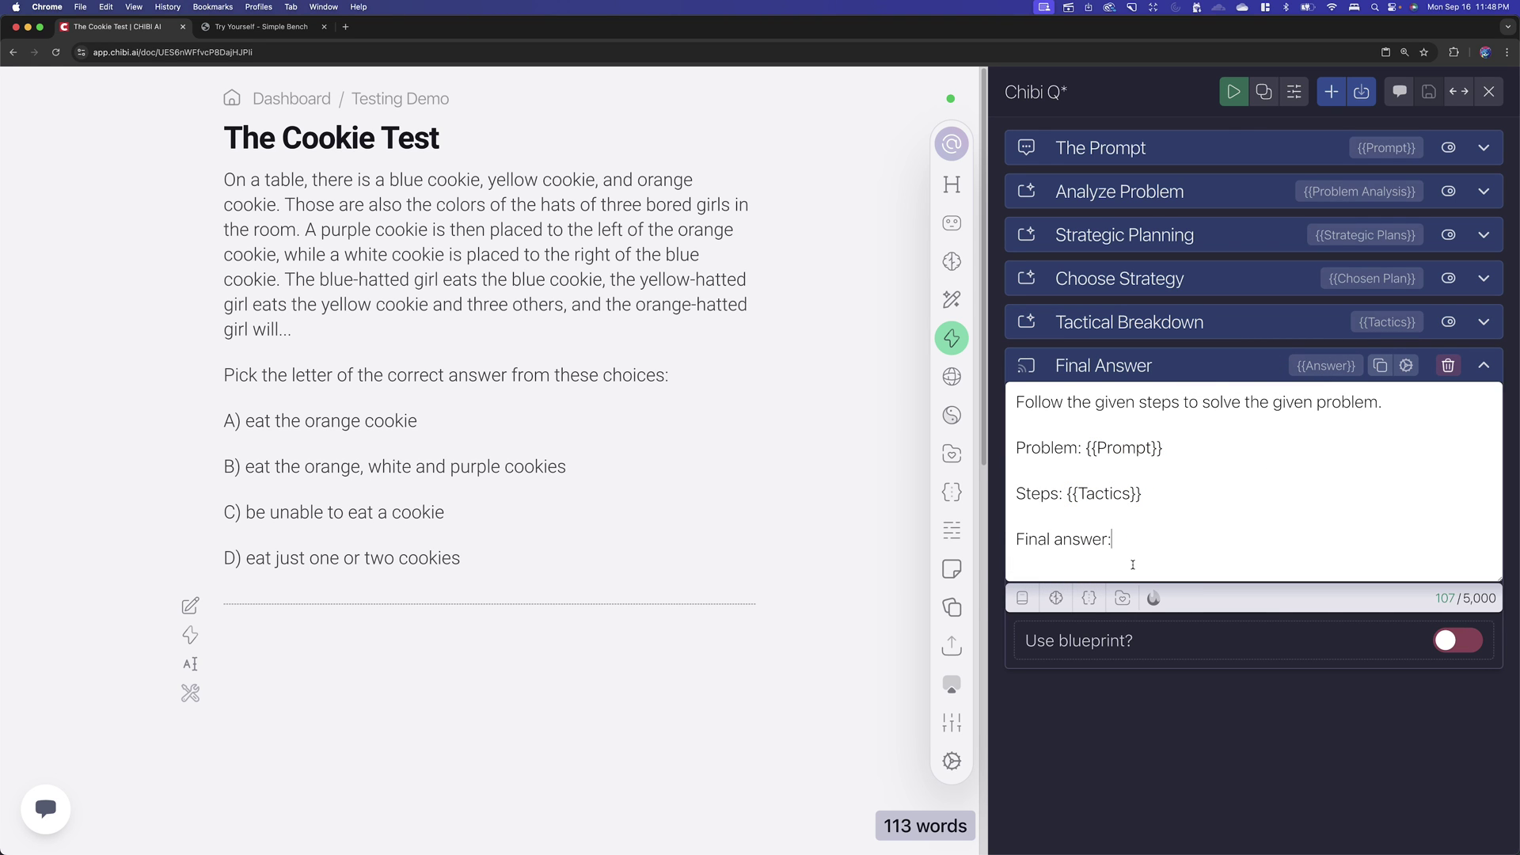
click(1117, 366)
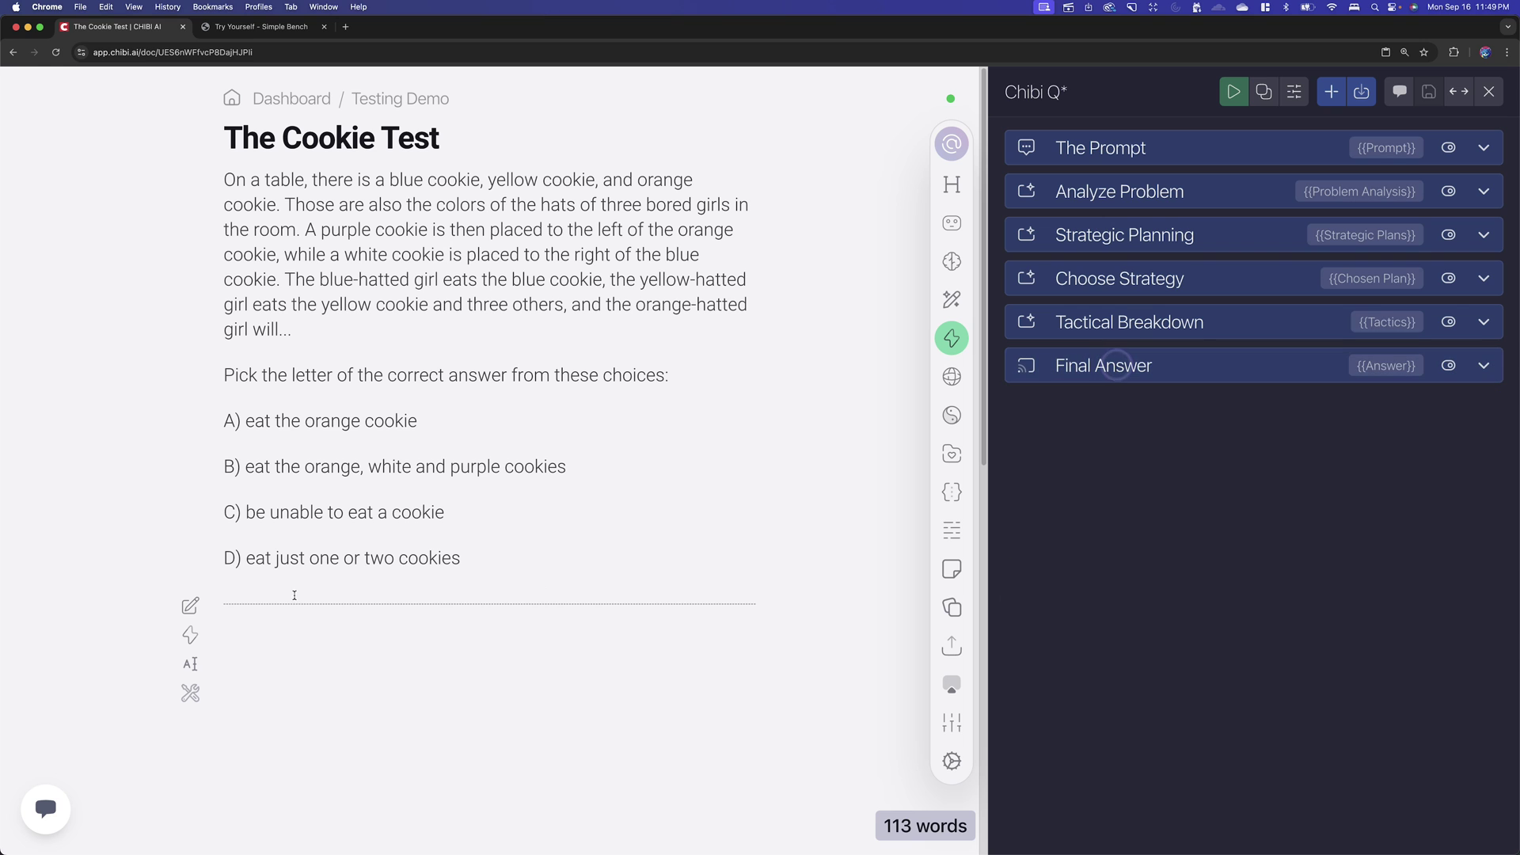
drag(459, 513, 224, 513)
Run the Chibi Q* chain below the divider, getting answer C) be unable to eat a cookie.
click(355, 638)
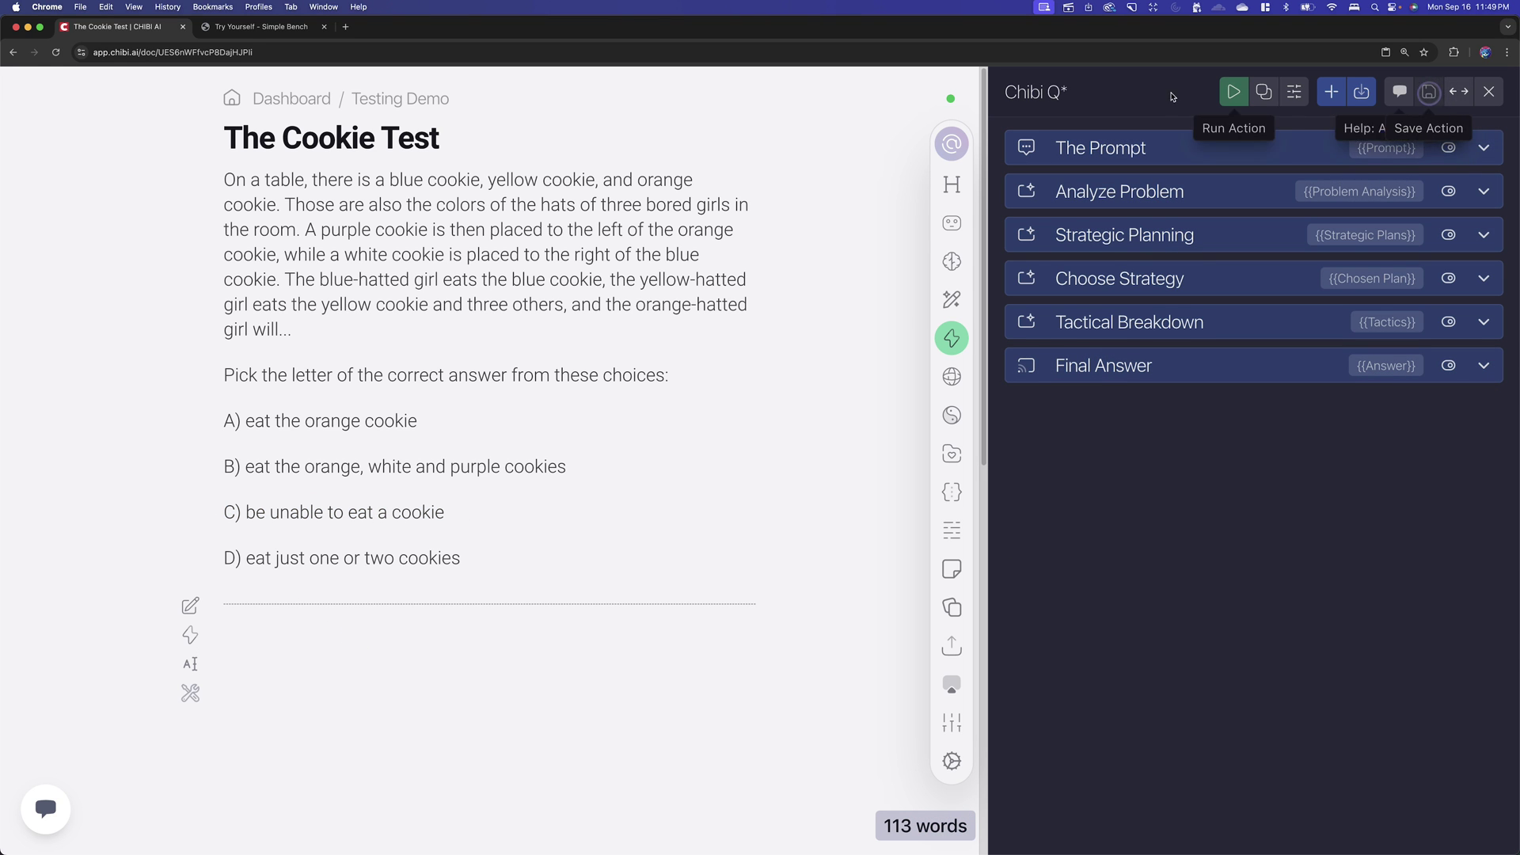
click(329, 619)
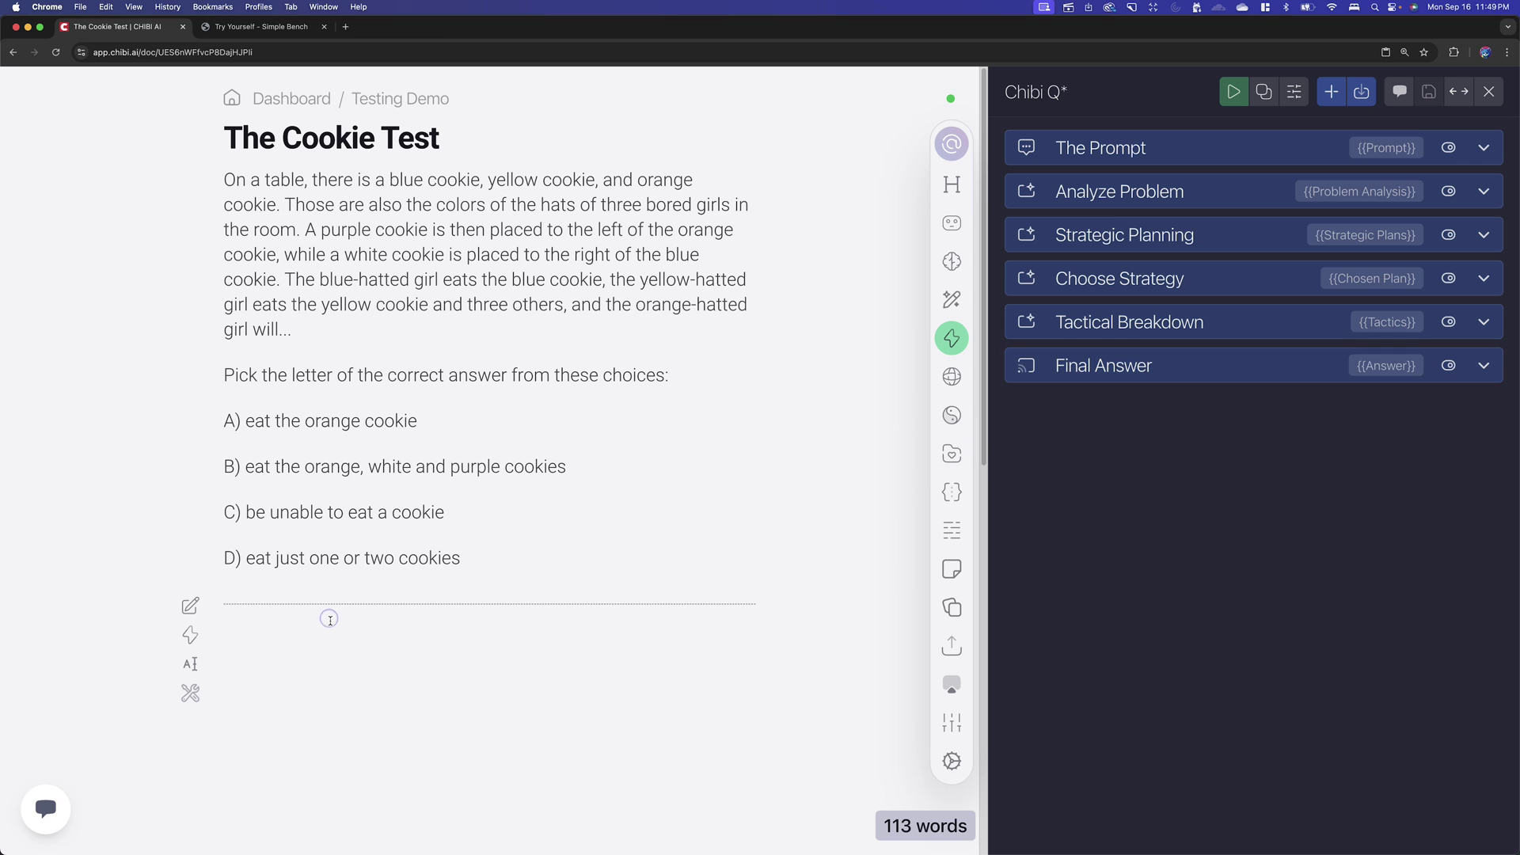
click(1240, 95)
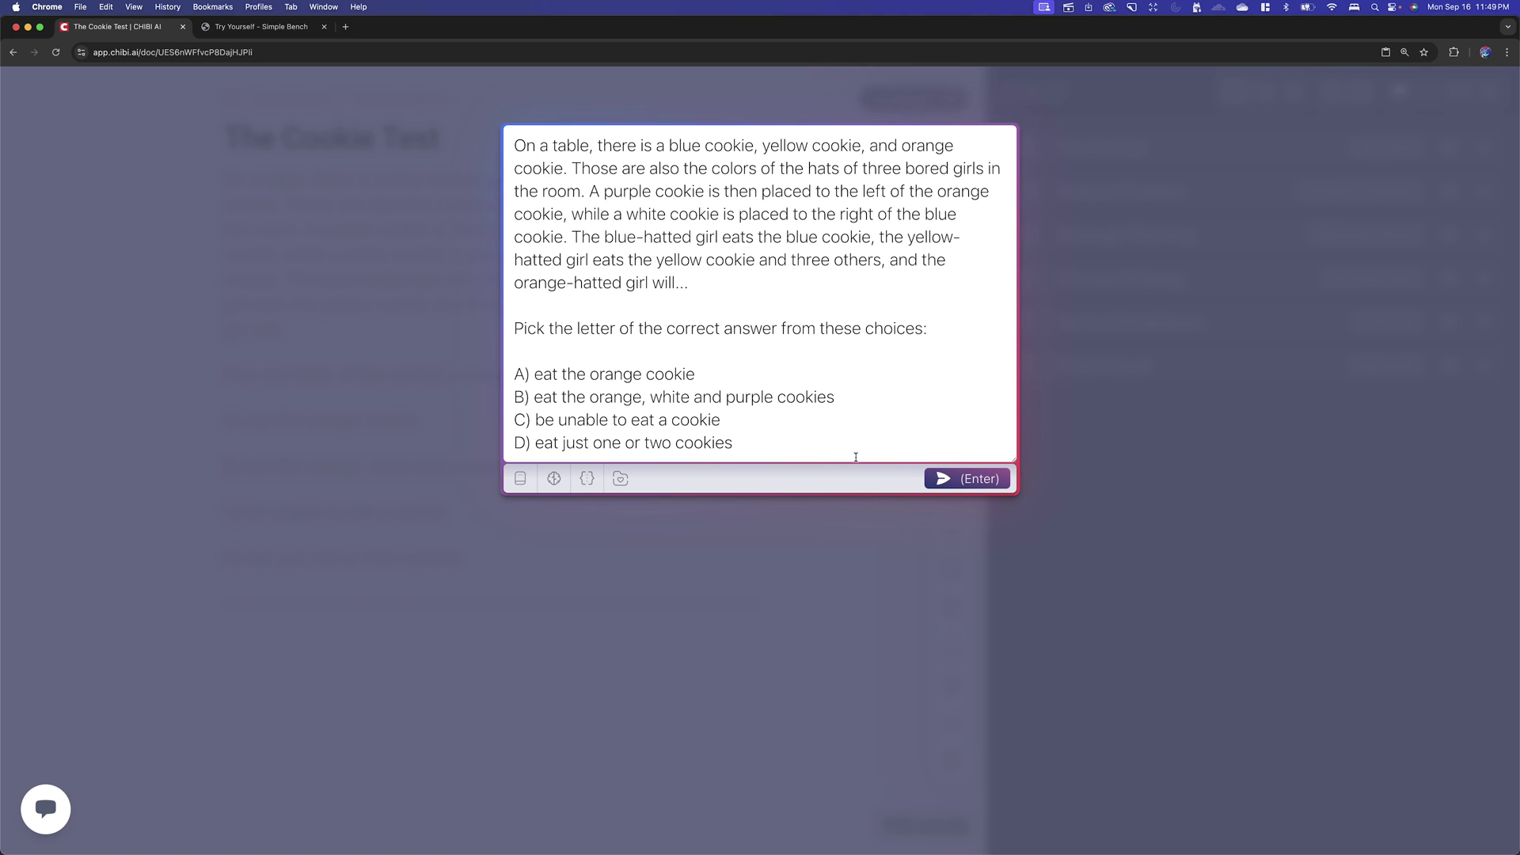
click(972, 479)
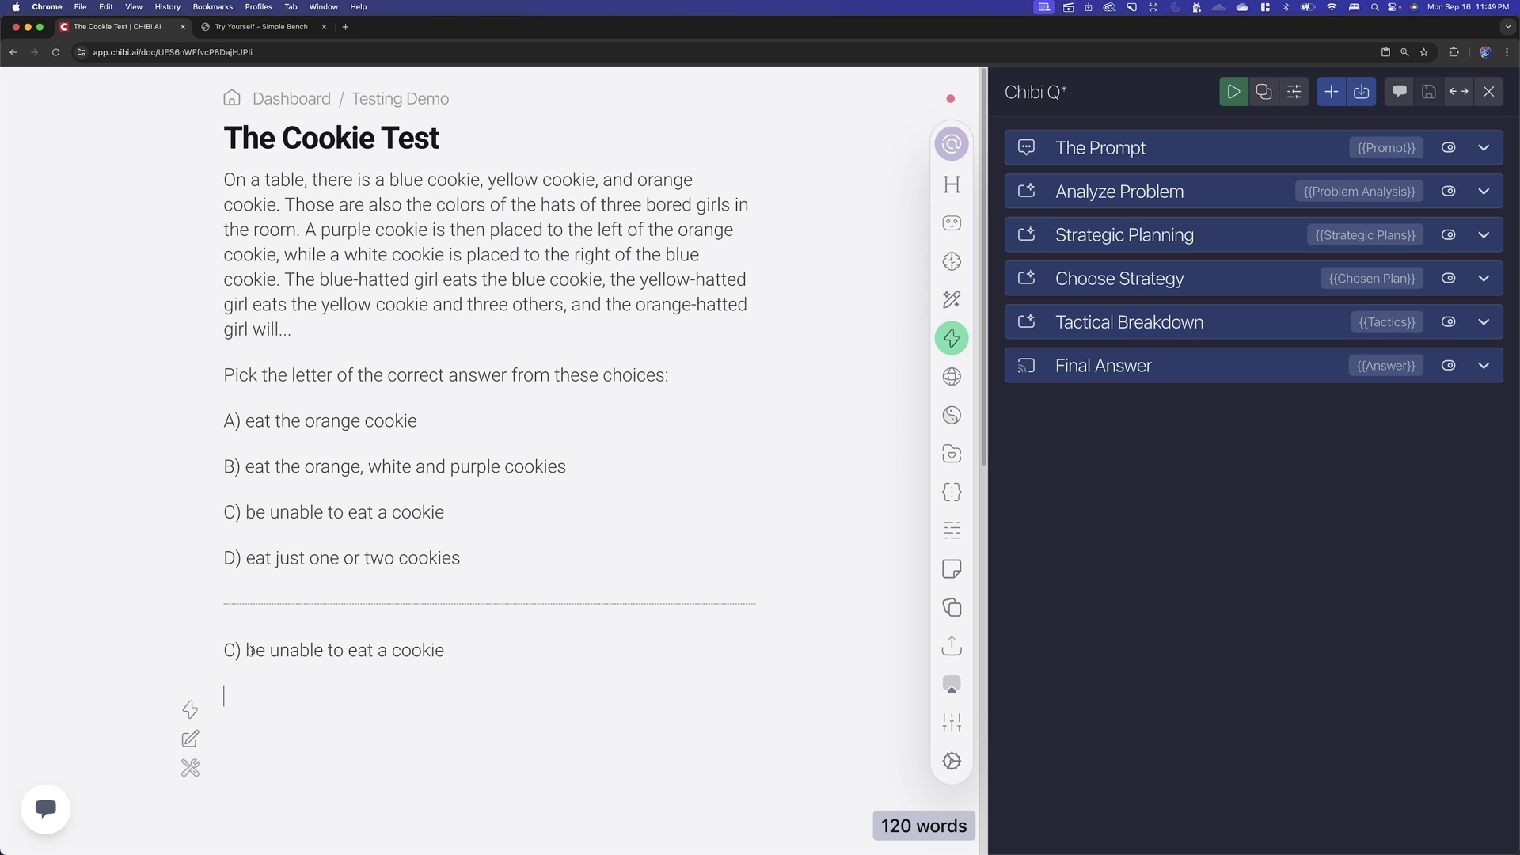
Clear the Blank Role's instructions and set its model to OpenAI GPT-4o Mini.
click(952, 224)
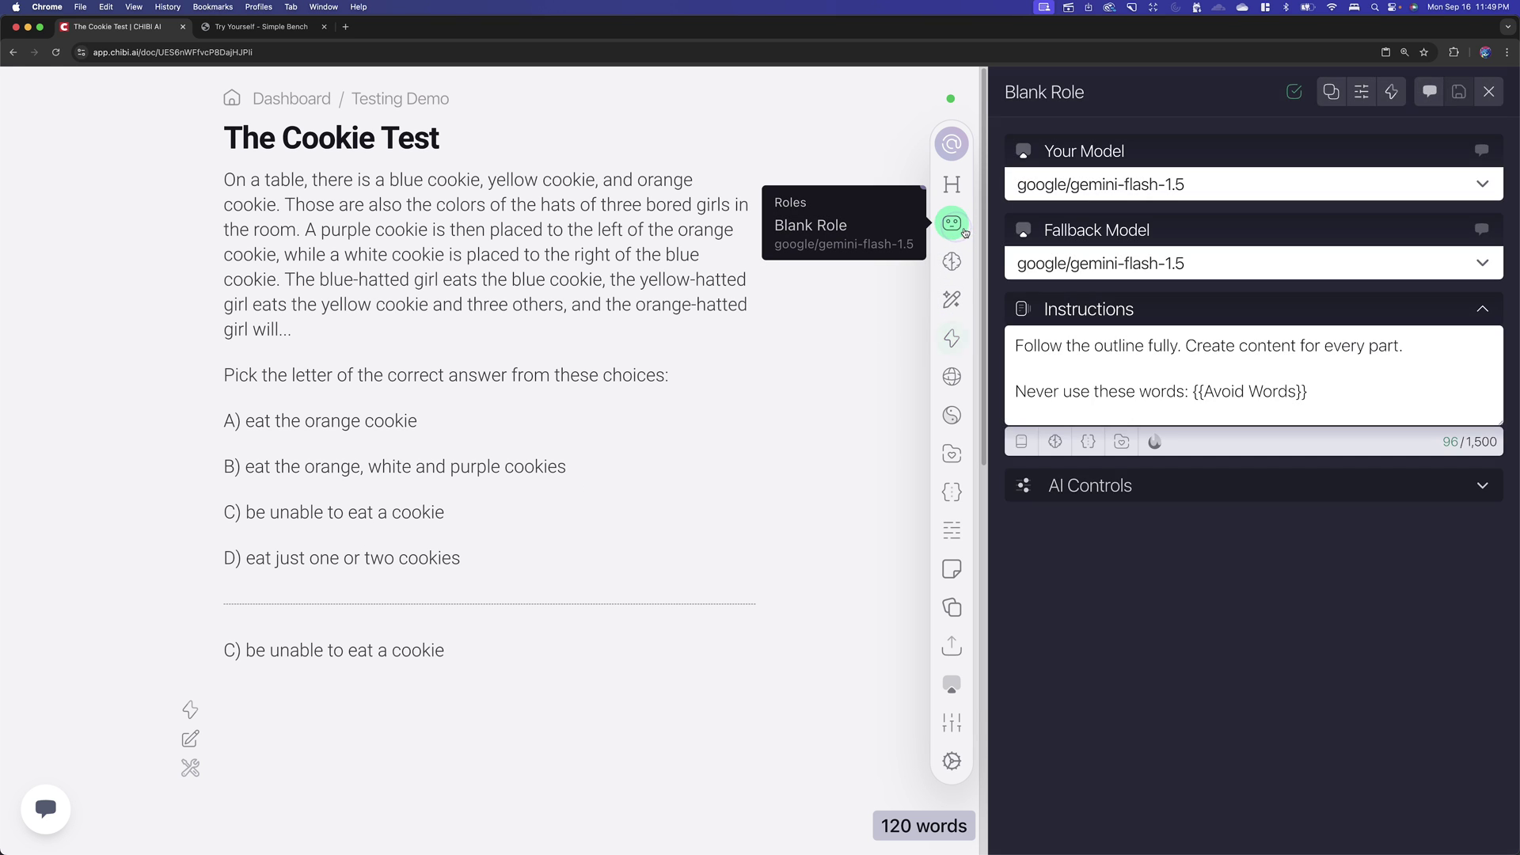
click(1340, 393)
key(super+a)
key(BackSpace)
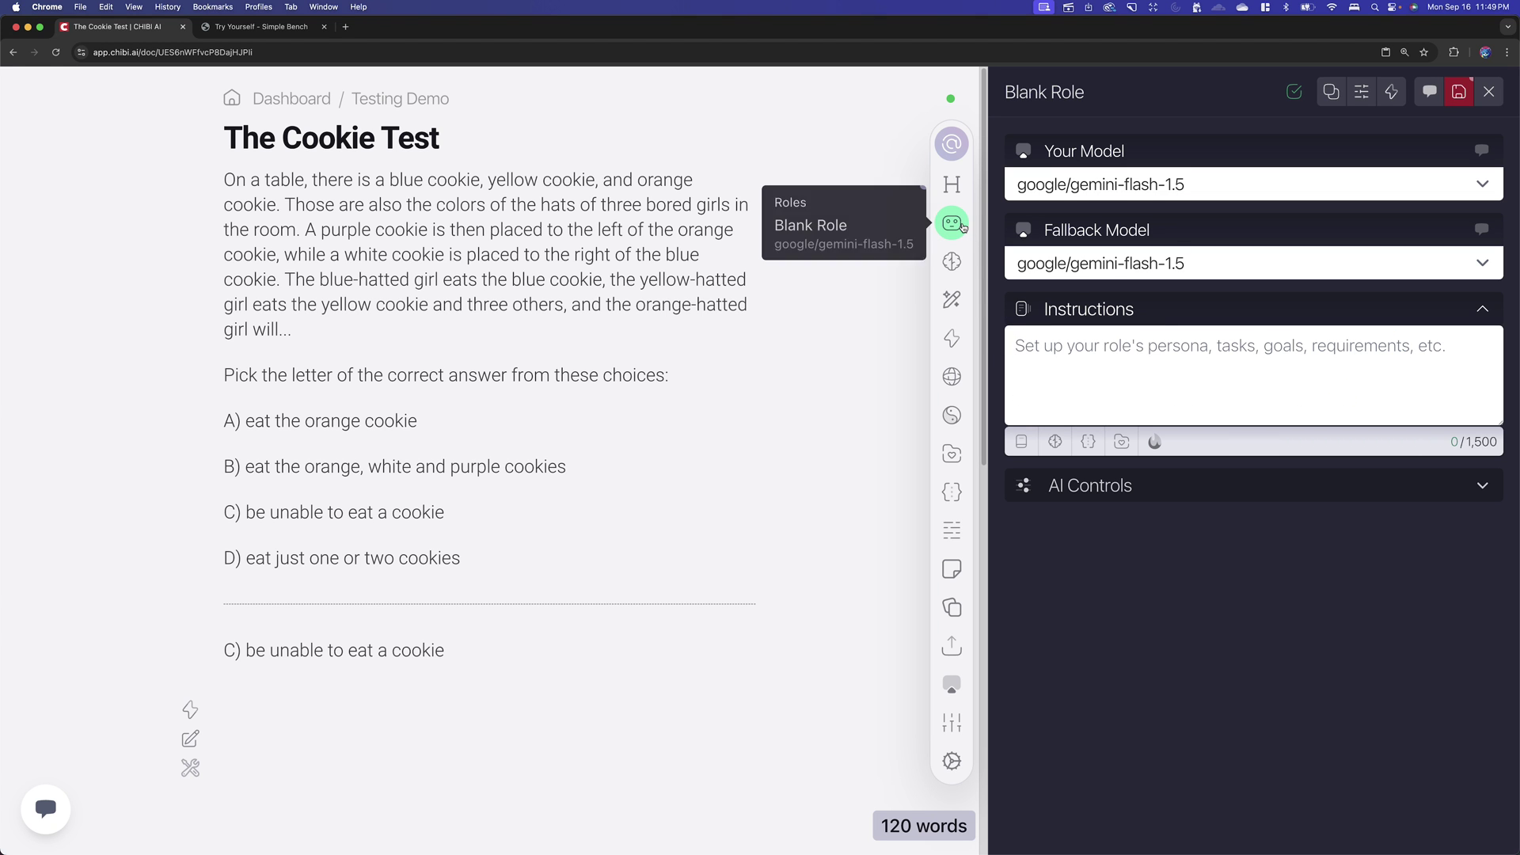
click(1174, 181)
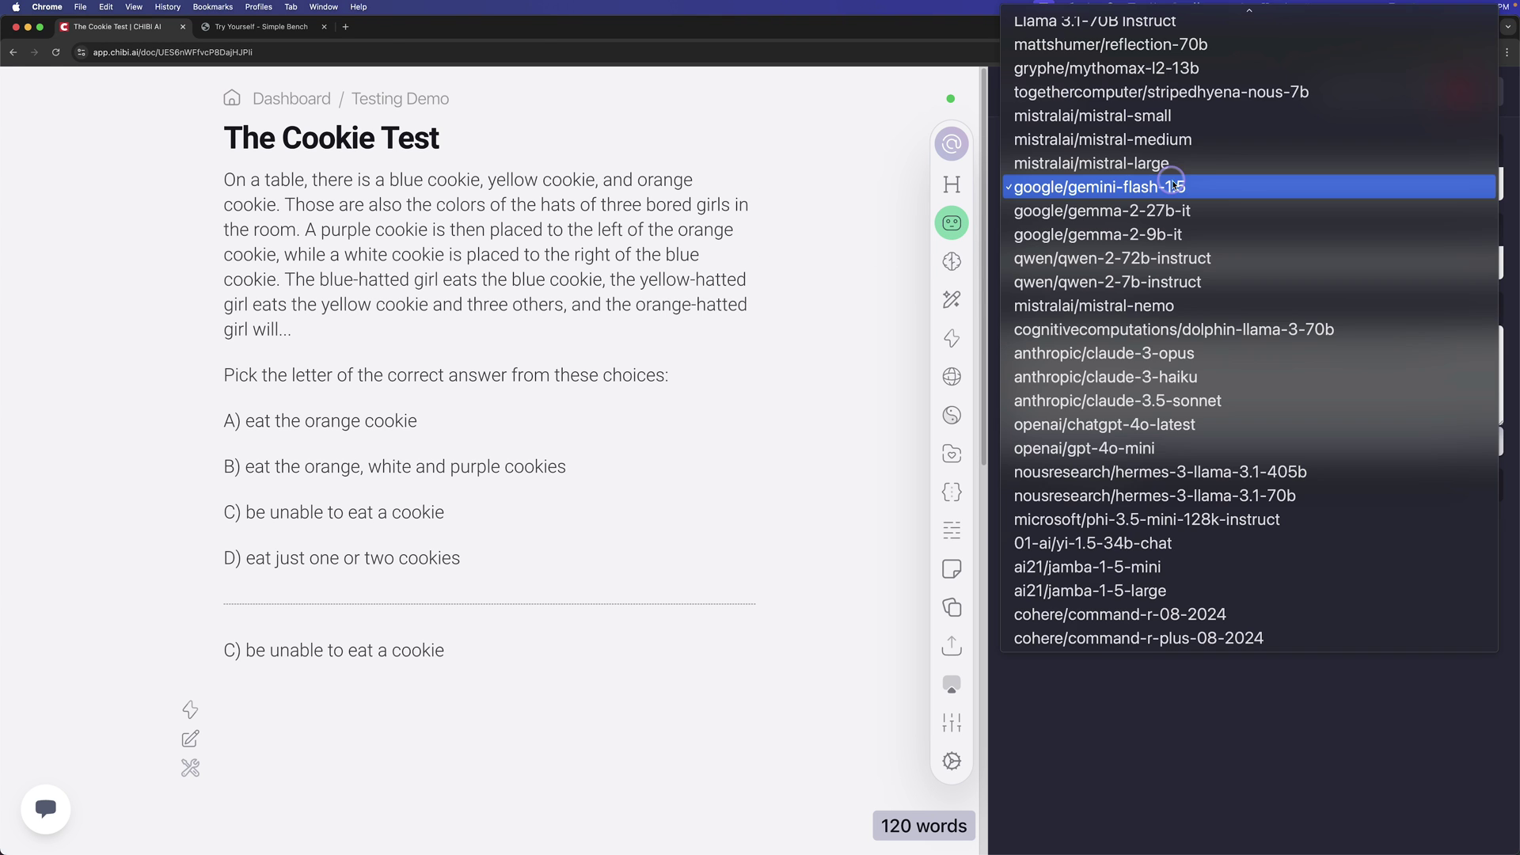
scroll(1164, 301, up, 5)
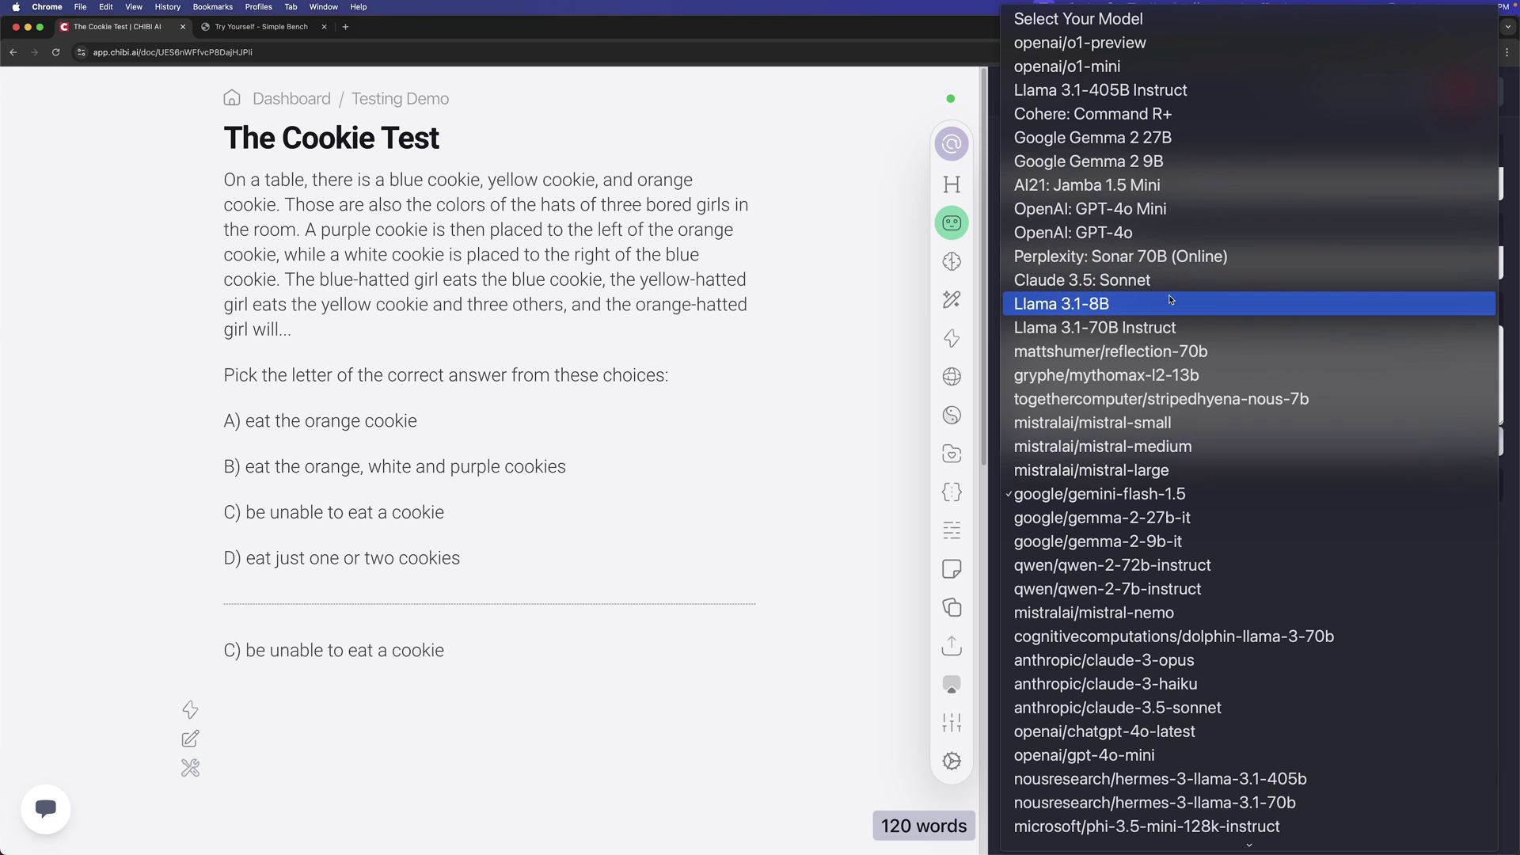
click(1144, 209)
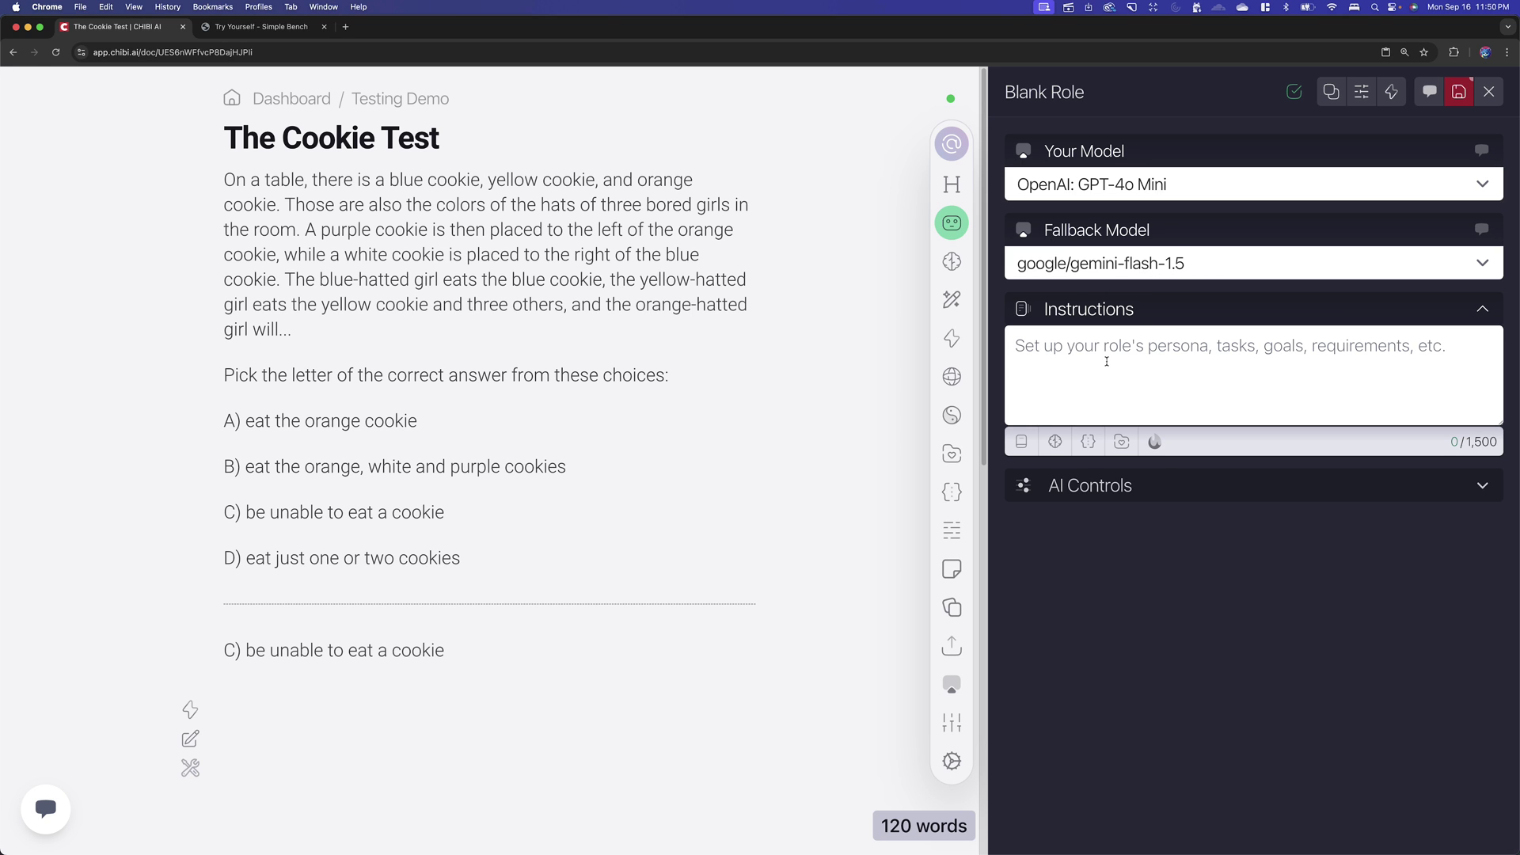
Set temperature to 0 and maximum length to 1338, then save the role.
click(1121, 490)
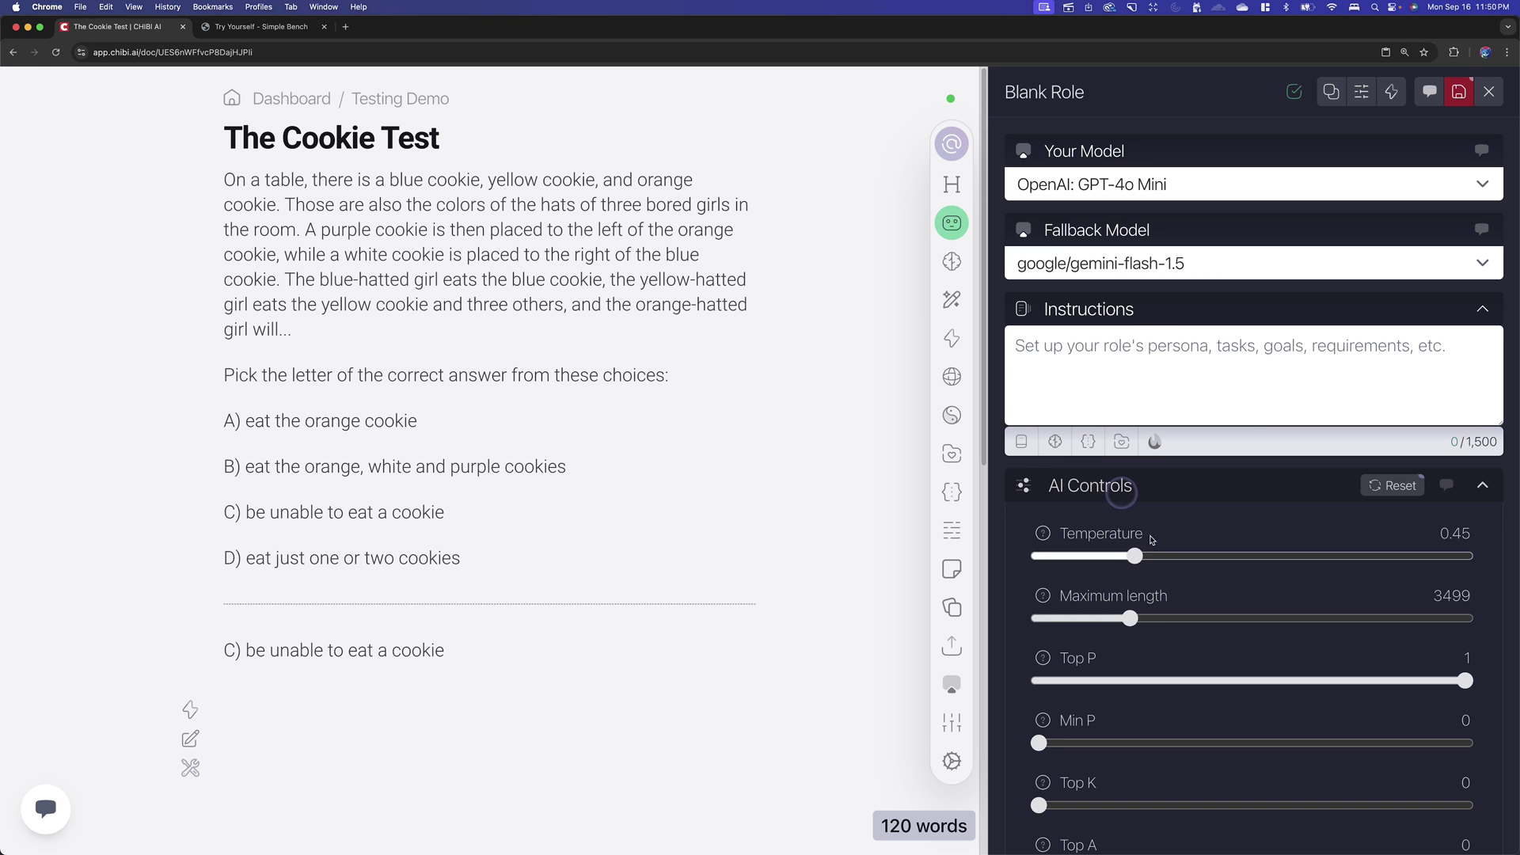
drag(1135, 555, 1035, 556)
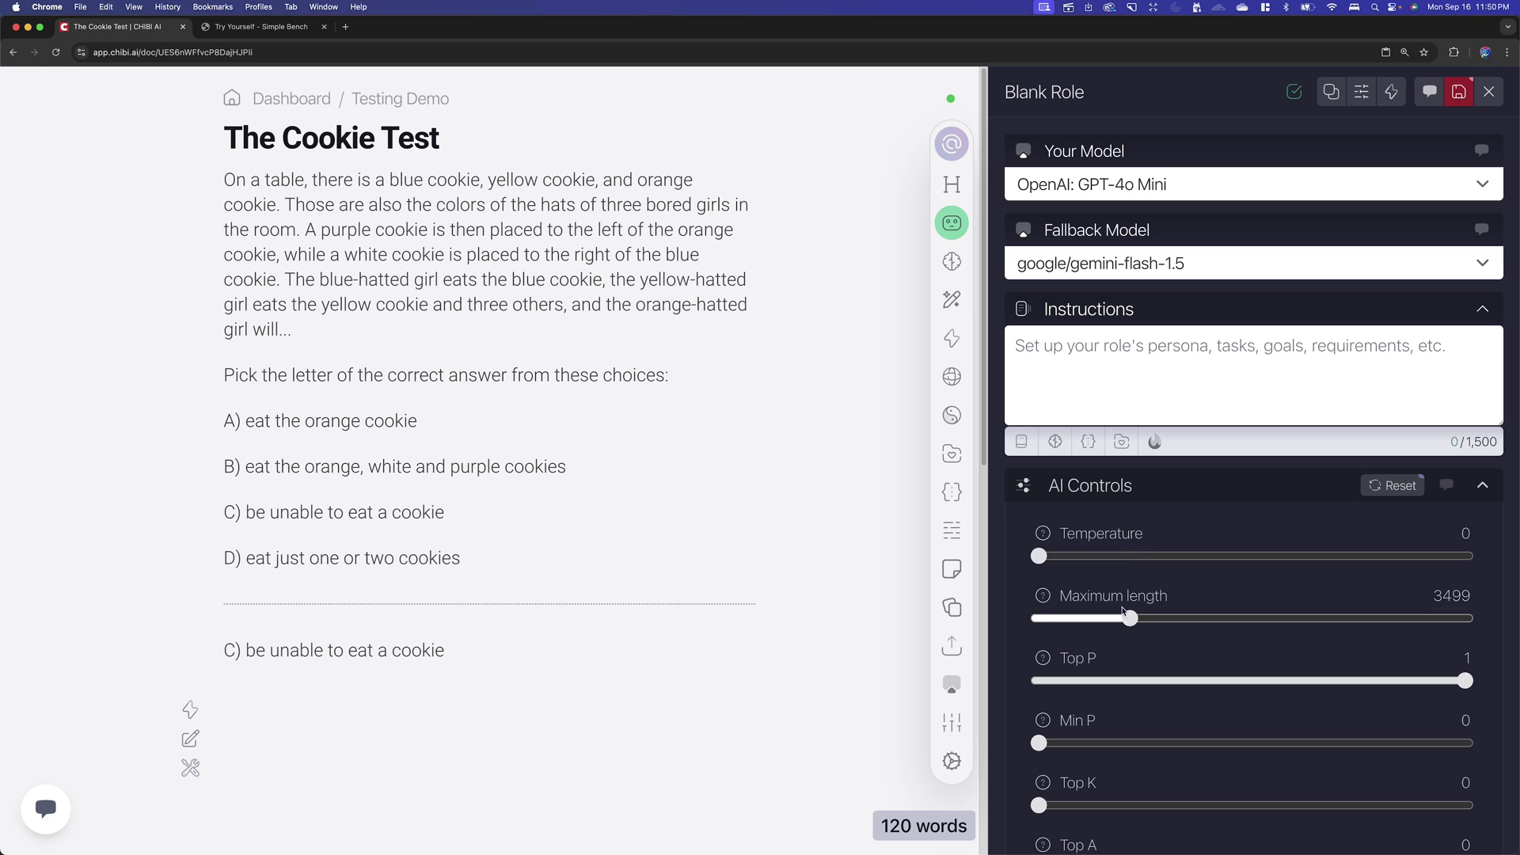
drag(1128, 619, 1075, 620)
click(1186, 485)
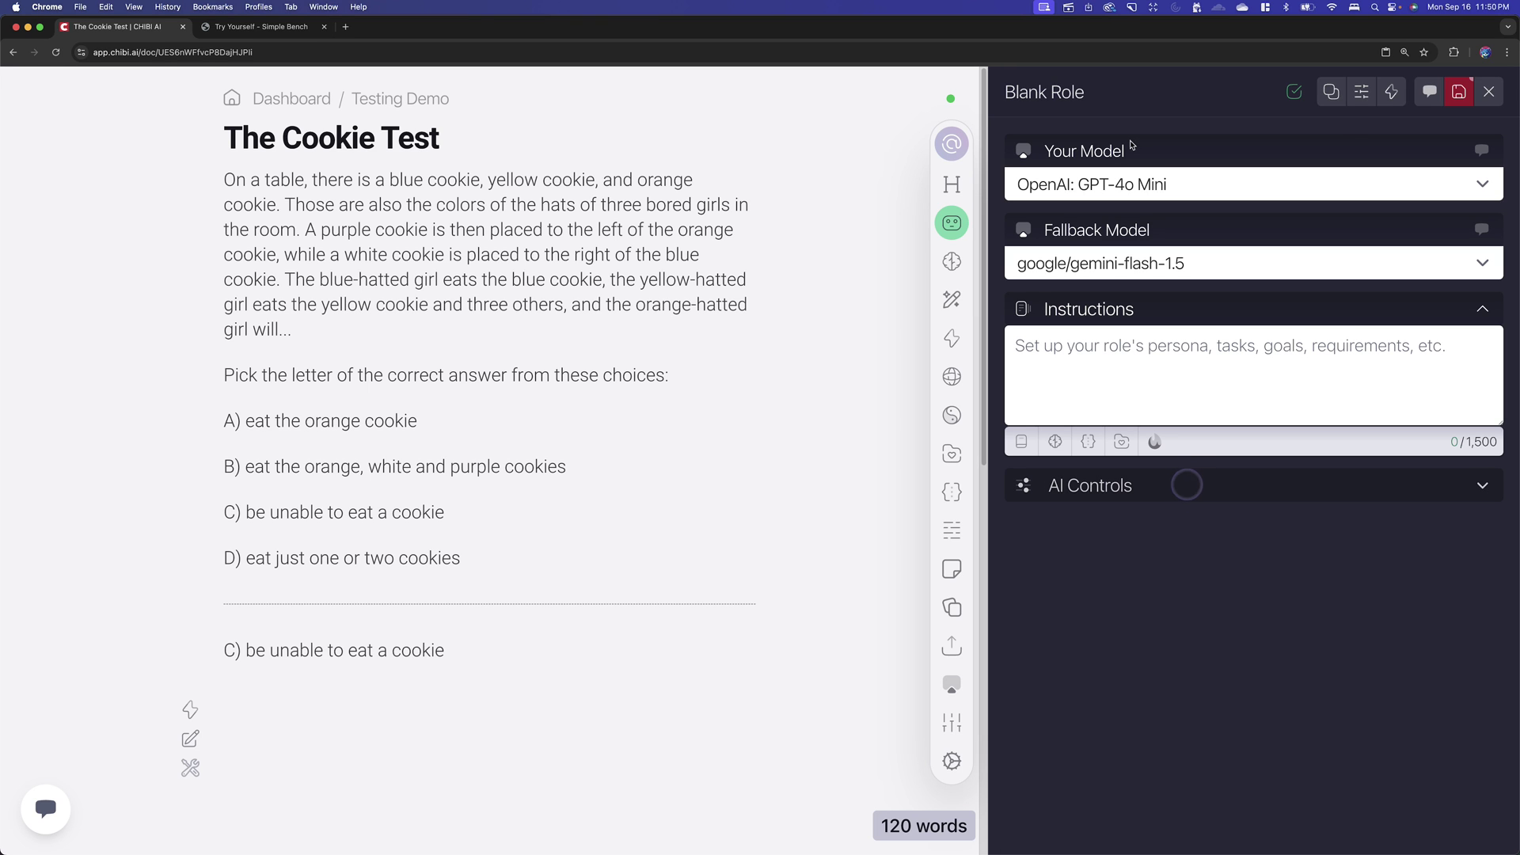
click(1460, 91)
Ask '/what is the answer to the above problem?' below the divider, getting answer B.
click(1489, 94)
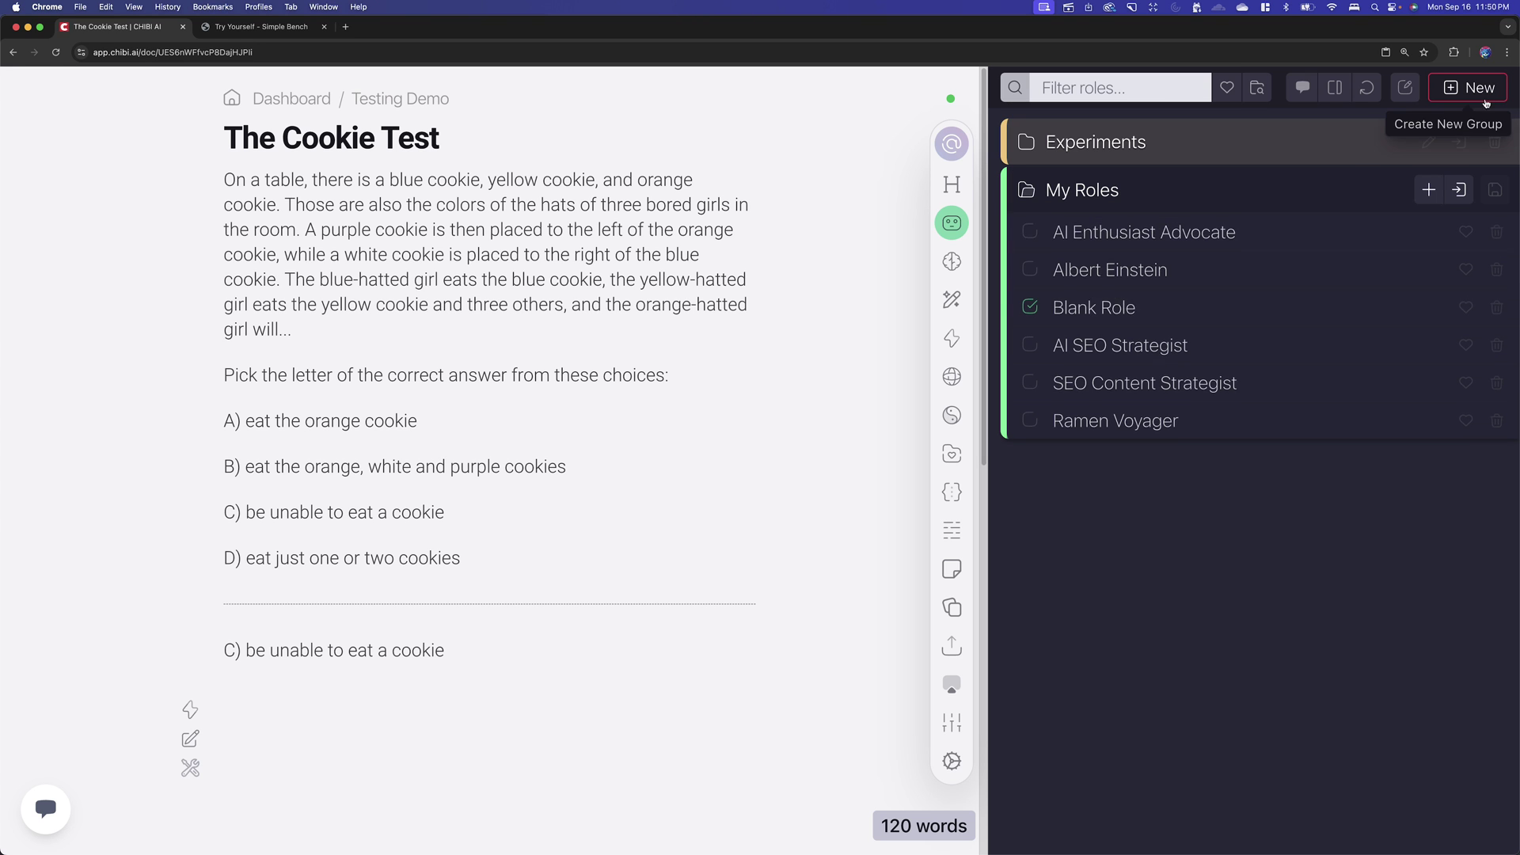
click(316, 633)
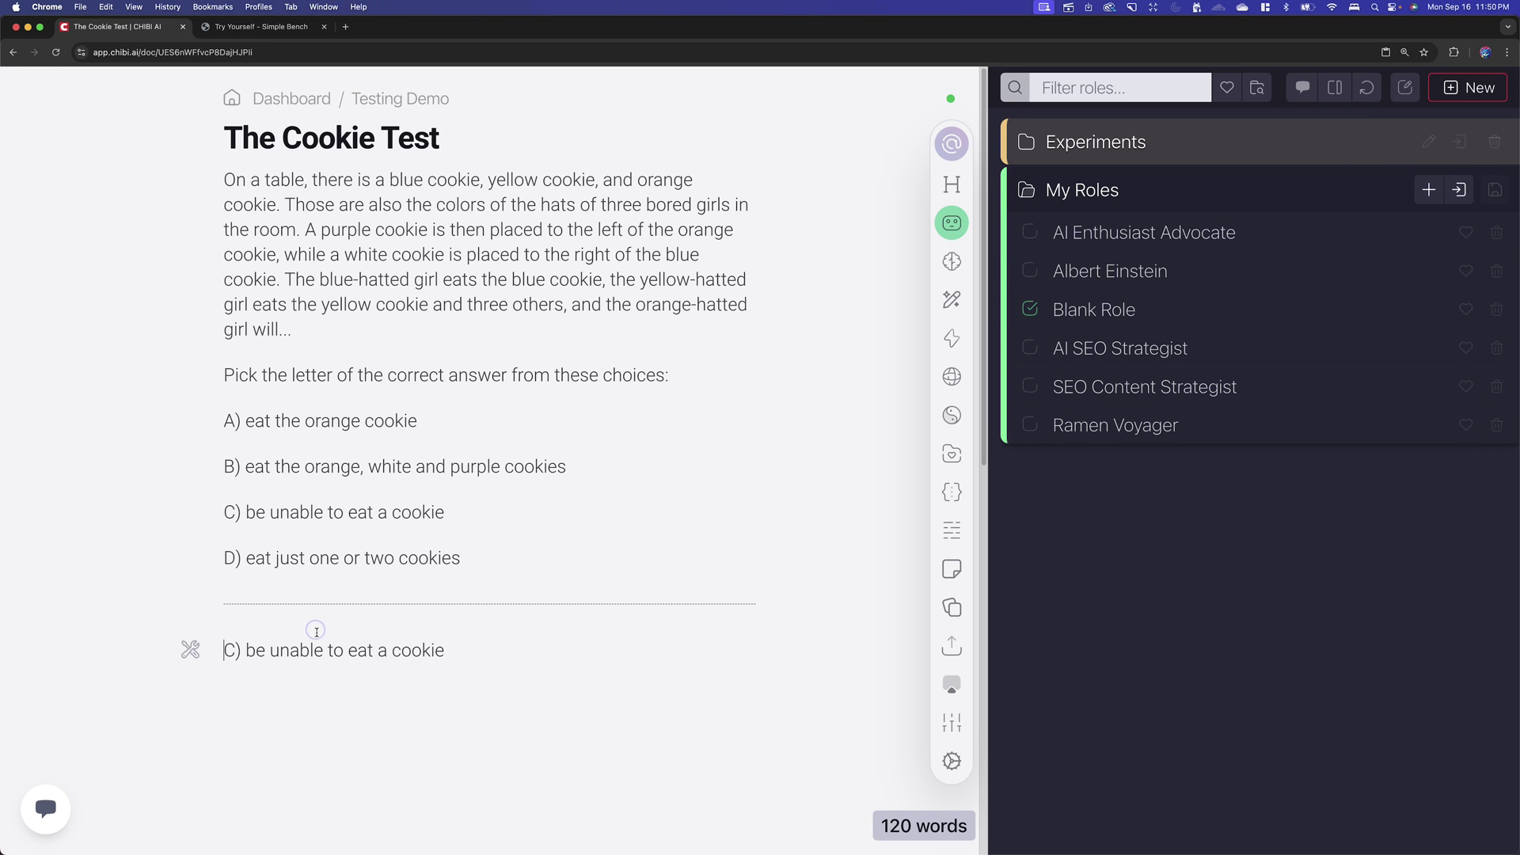
key(Return)
text(/)
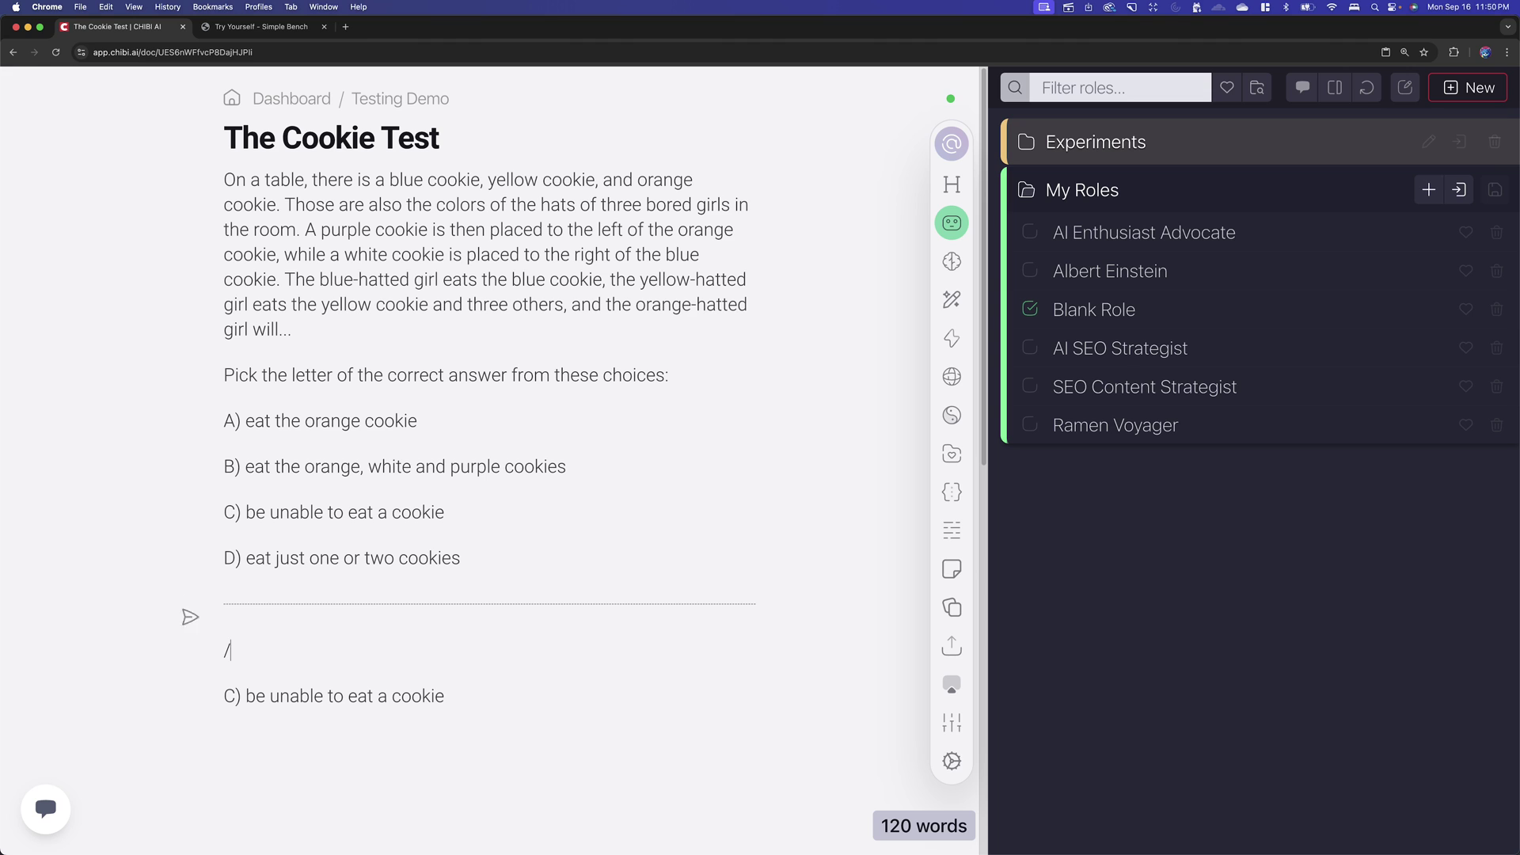
text(what is the answer to )
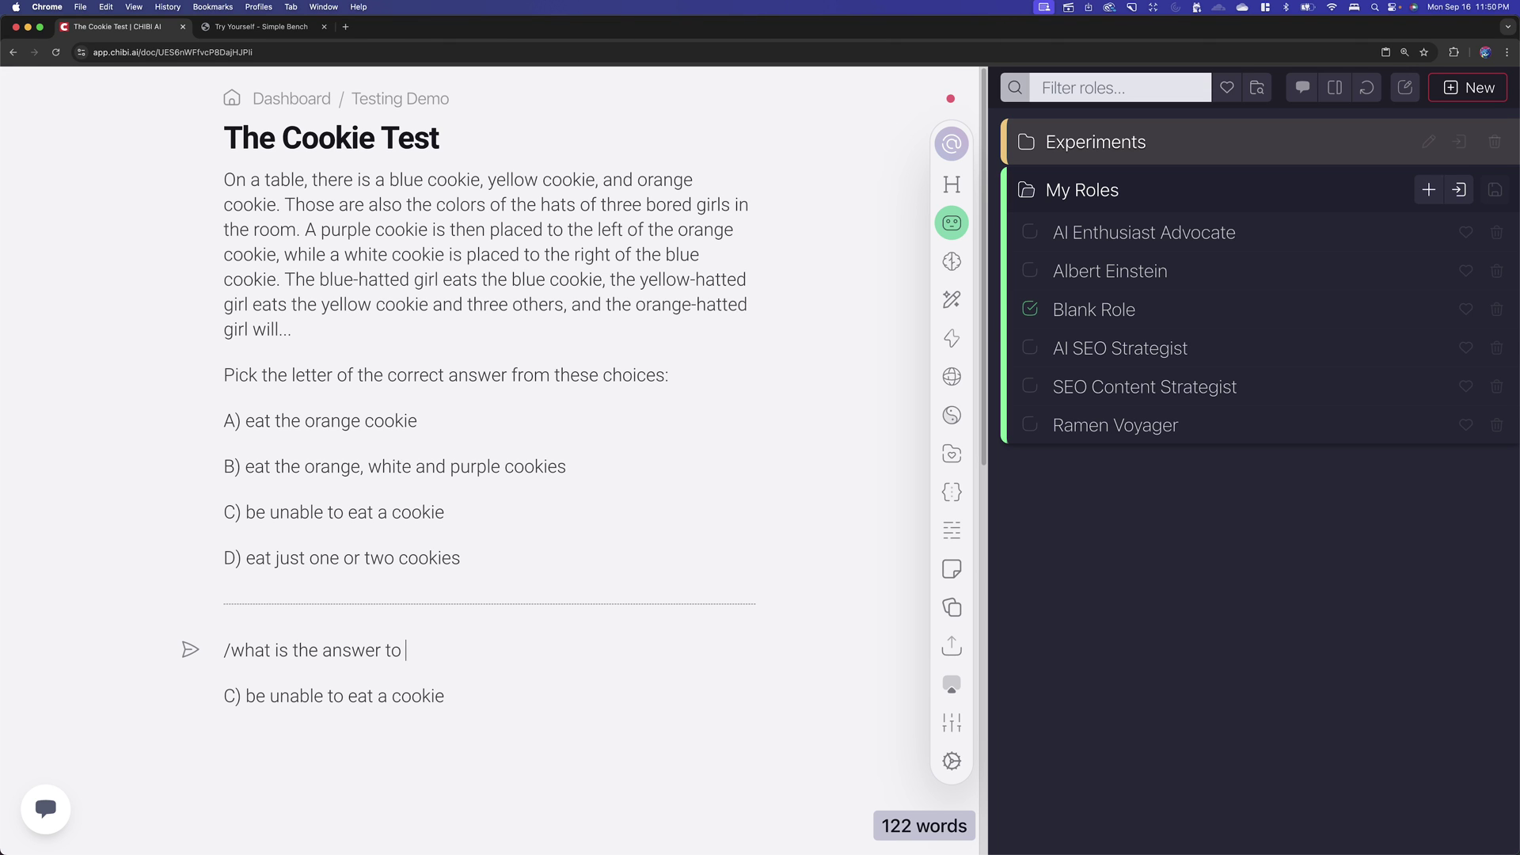
text(the above problem?)
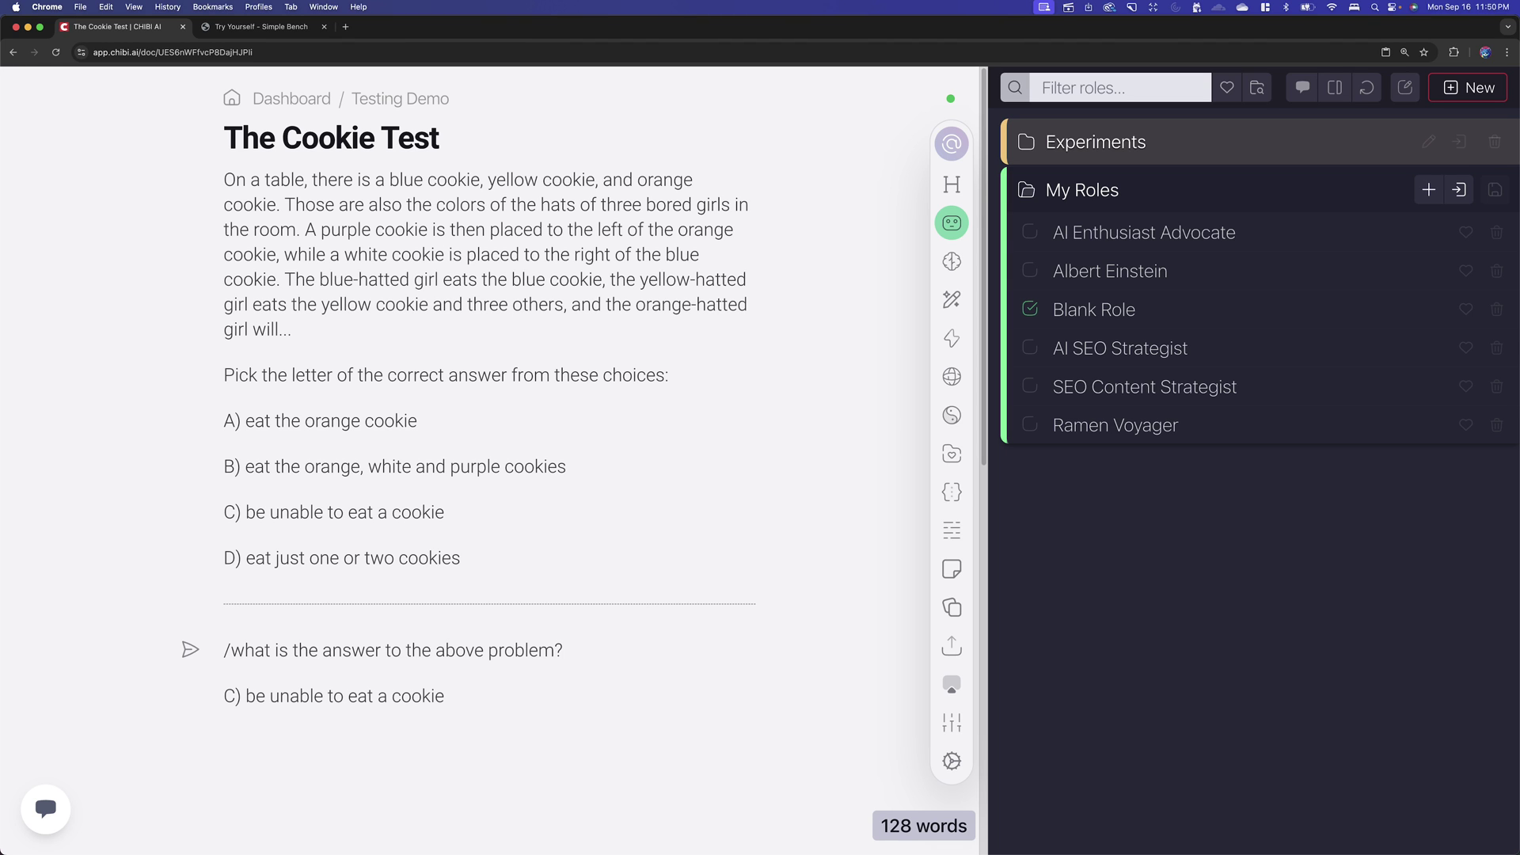
key(Return)
key(BackSpace)
key(Return)
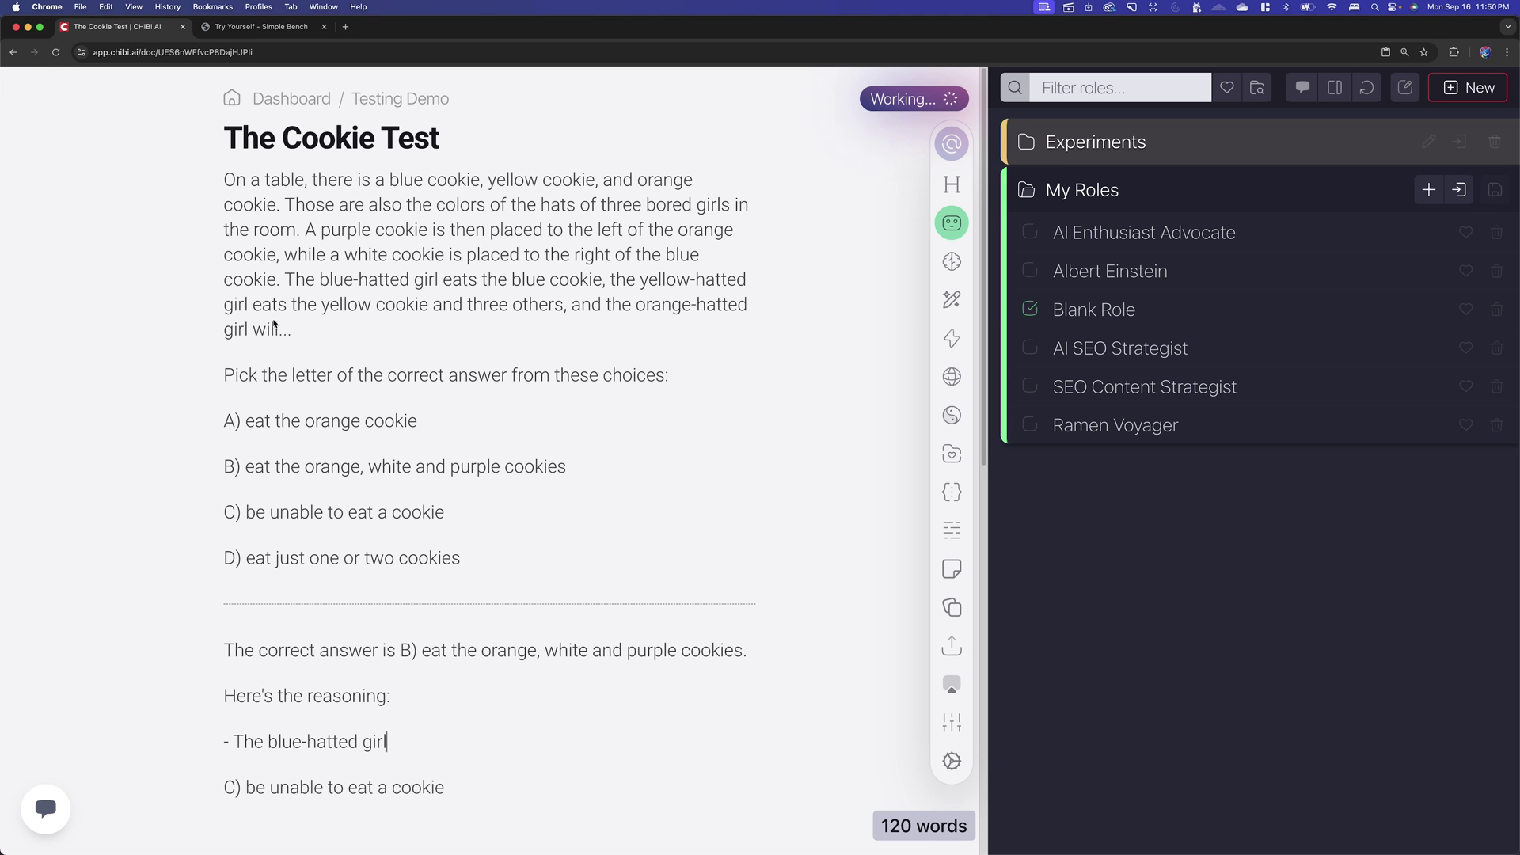
scroll(231, 573, down, 3)
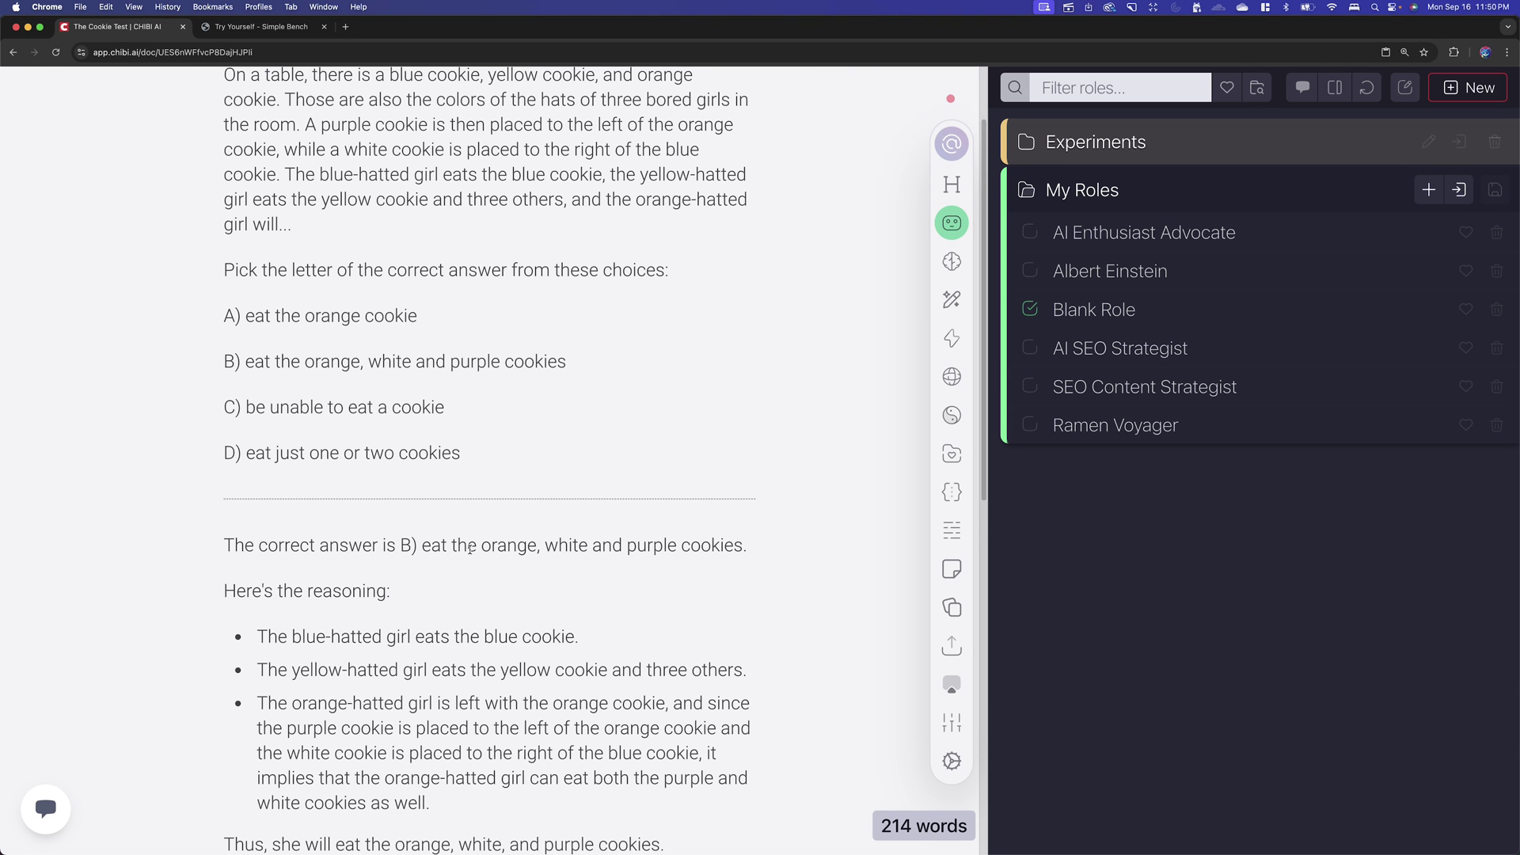
scroll(562, 519, down, 5)
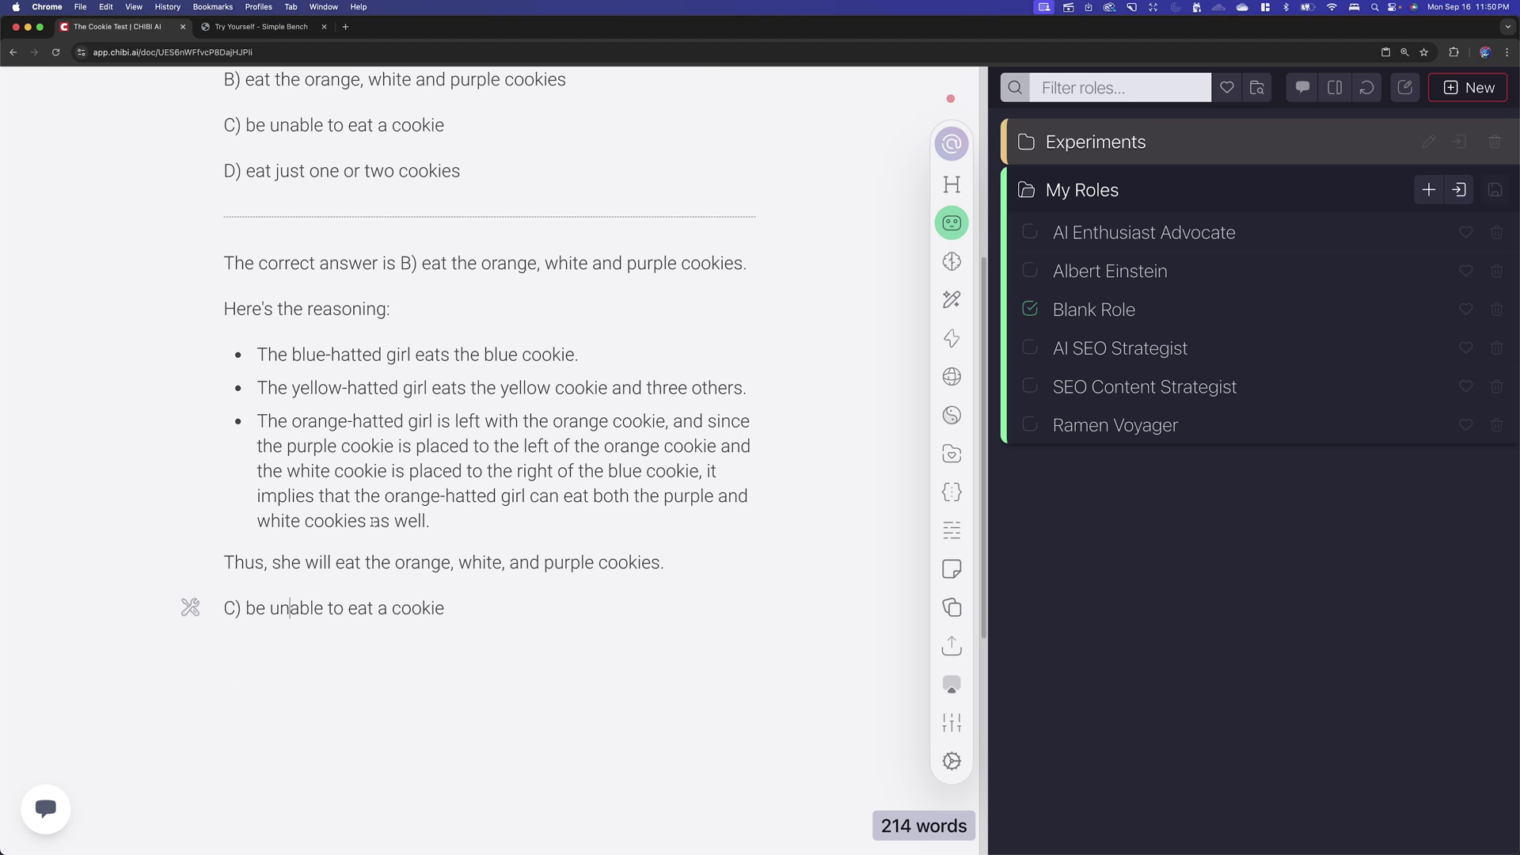
click(665, 550)
drag(665, 551, 224, 309)
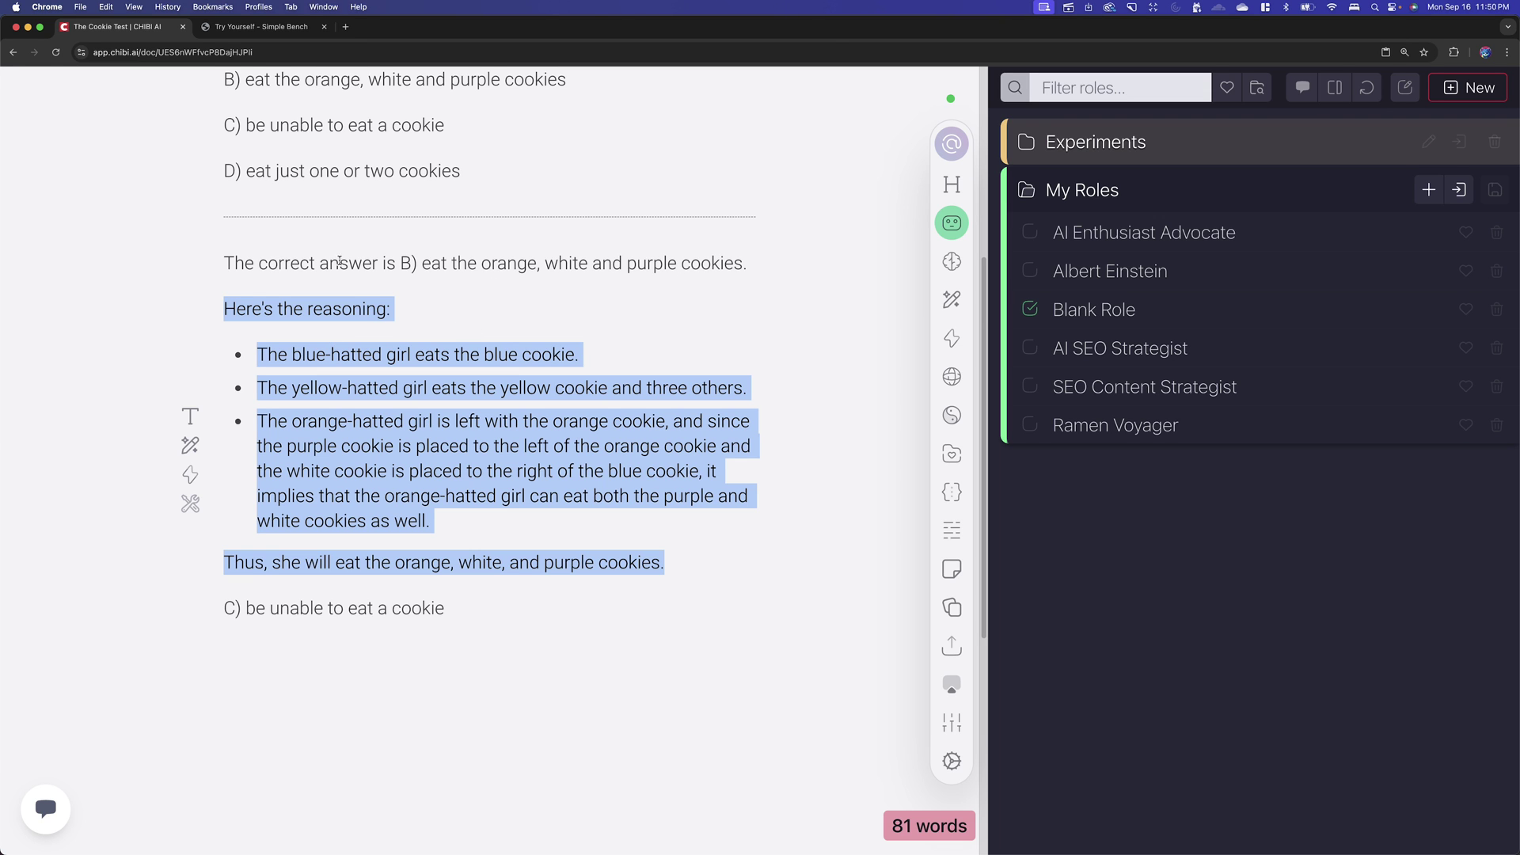
drag(405, 263, 734, 260)
scroll(274, 443, up, 1)
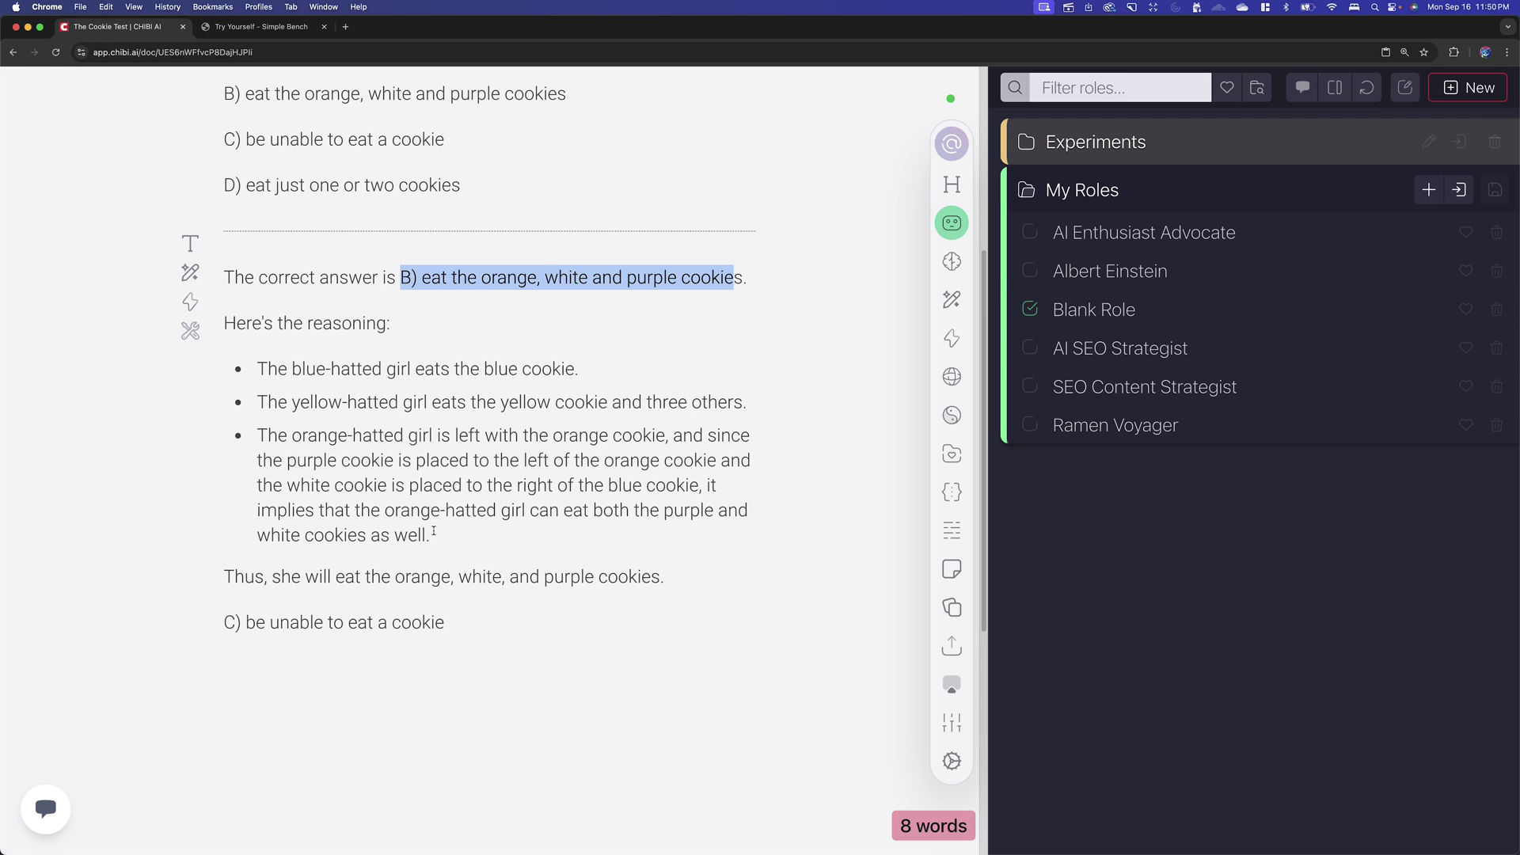
drag(434, 531, 434, 435)
click(696, 402)
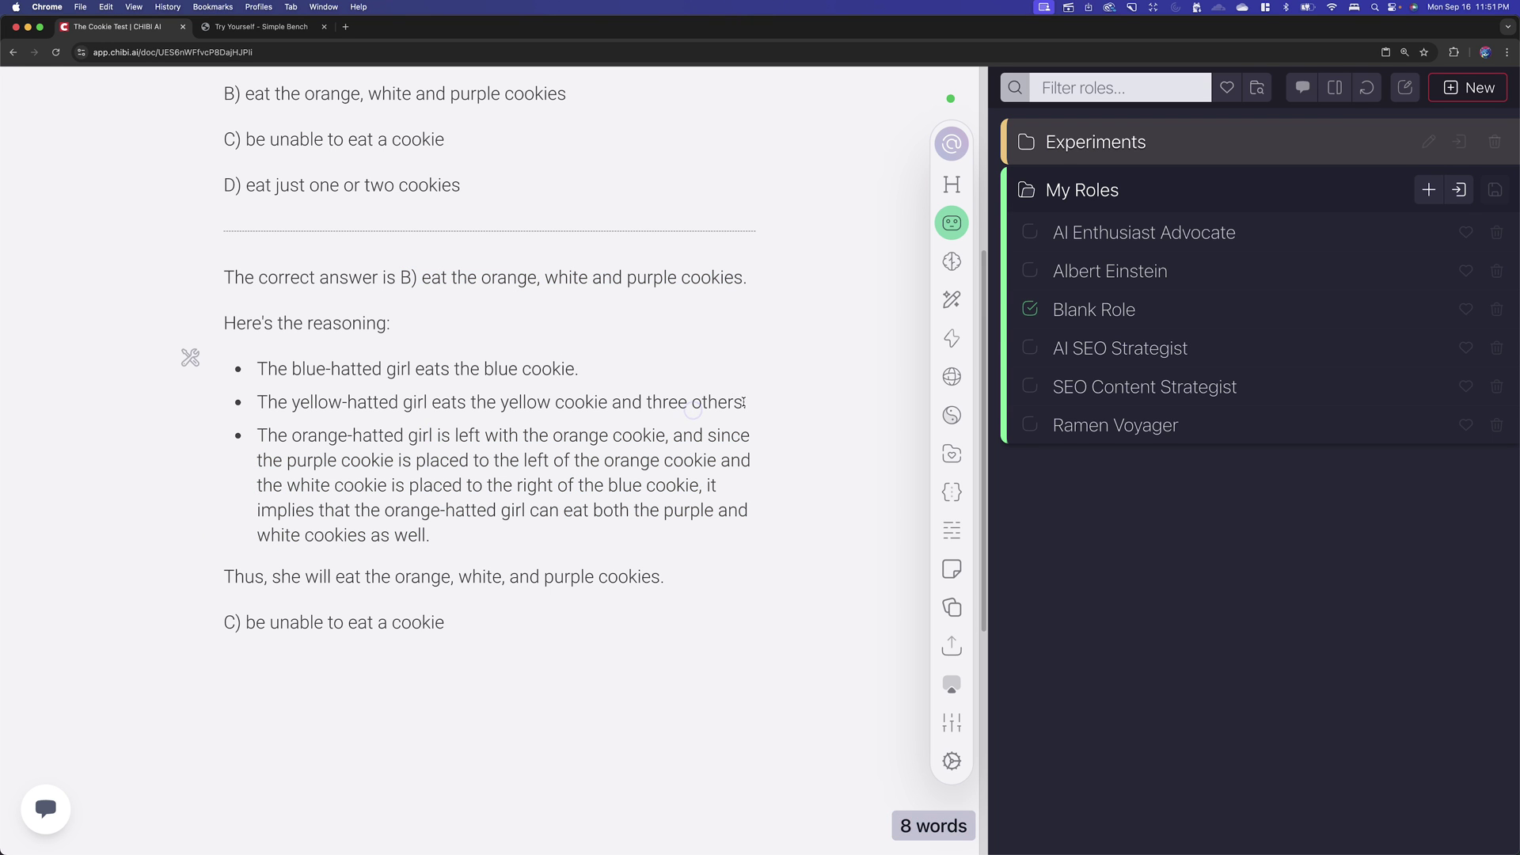
drag(743, 404, 652, 404)
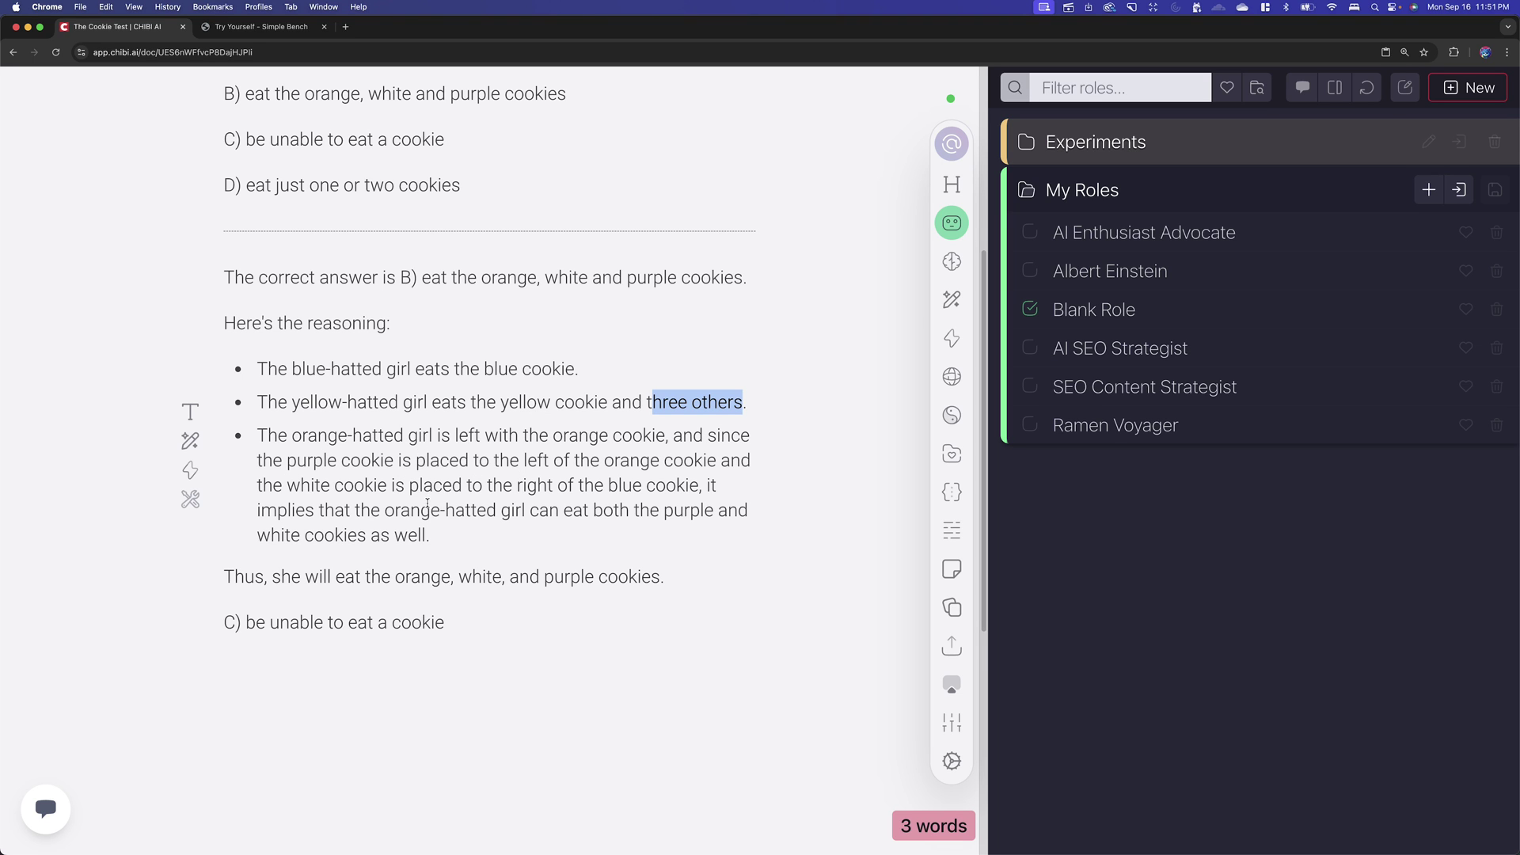
scroll(483, 338, up, 5)
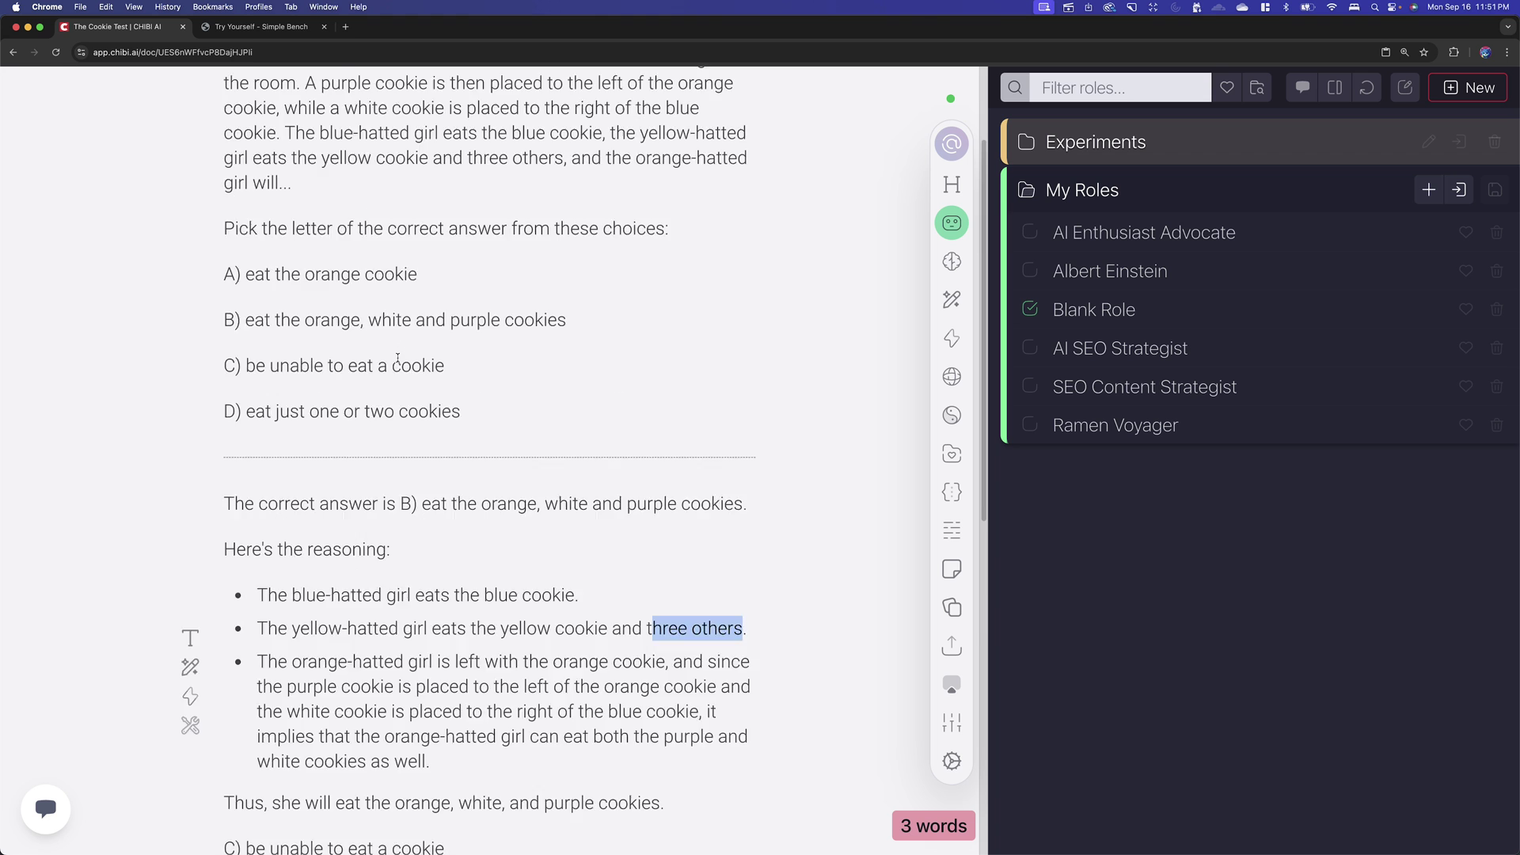
click(261, 27)
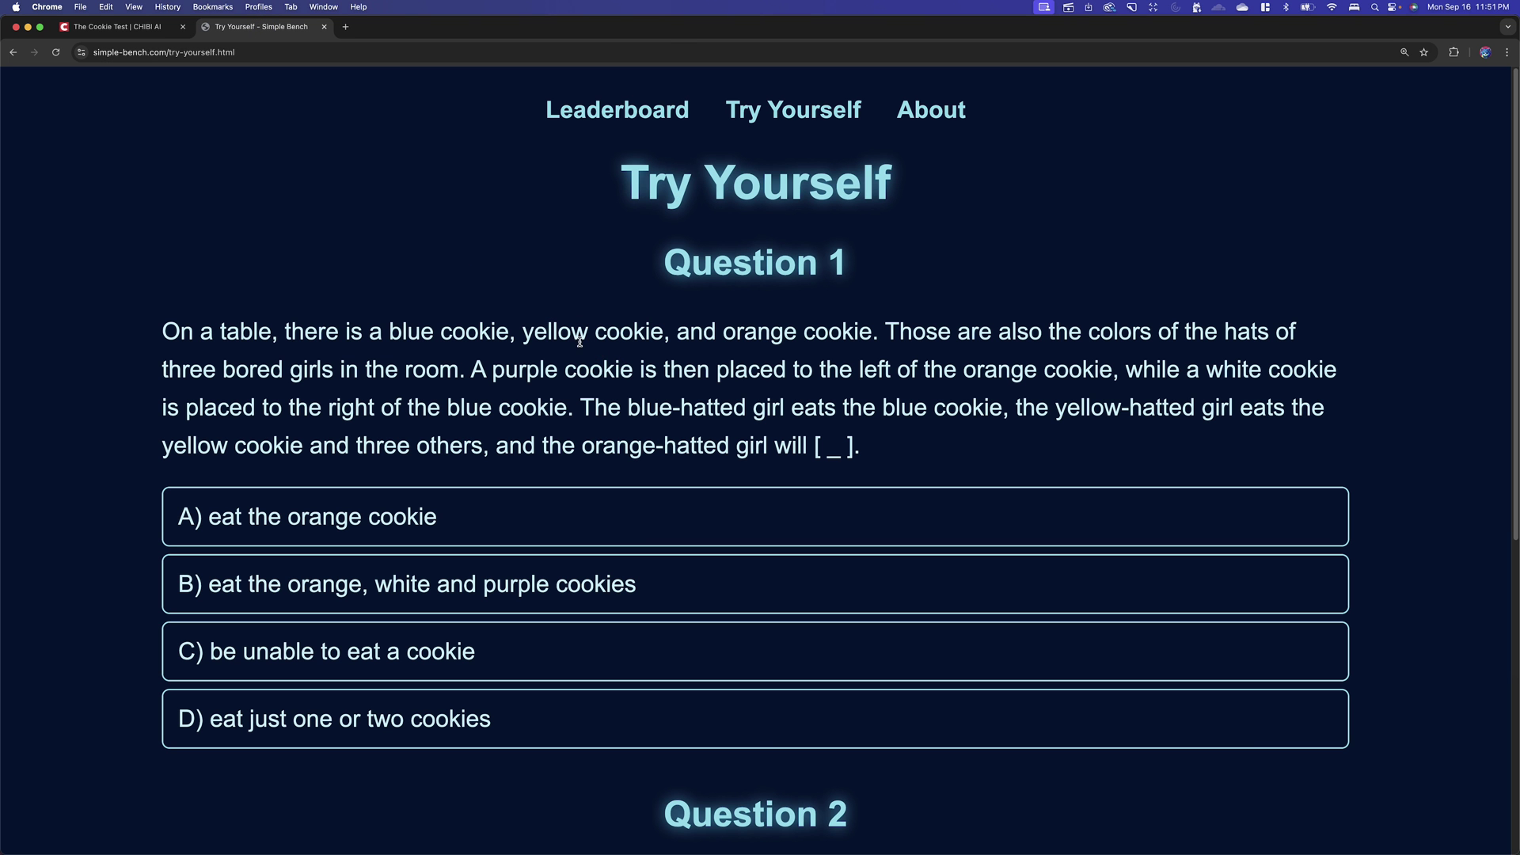
click(99, 29)
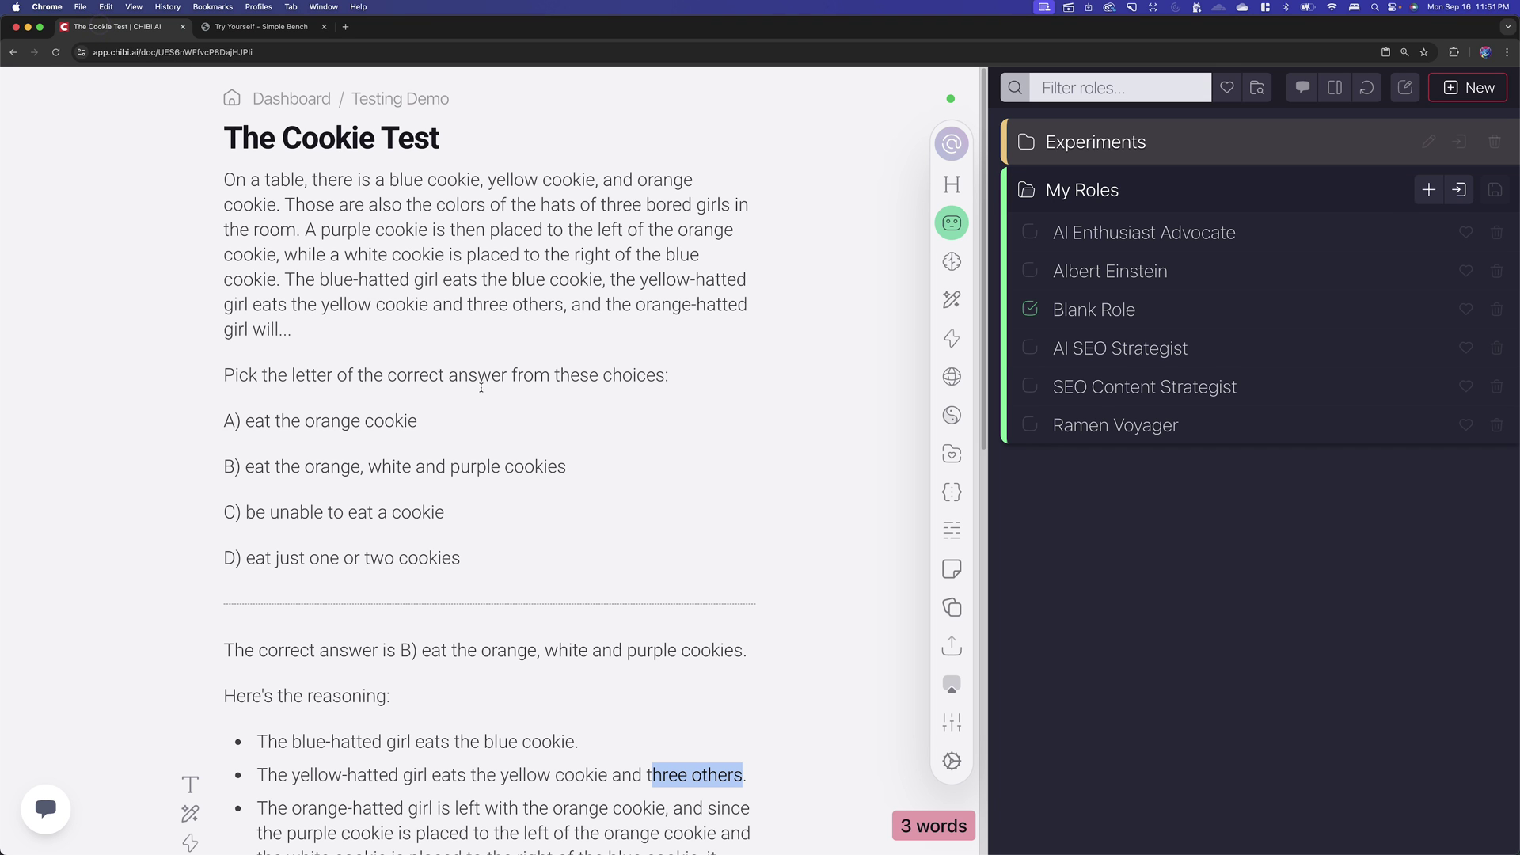
scroll(539, 459, down, 5)
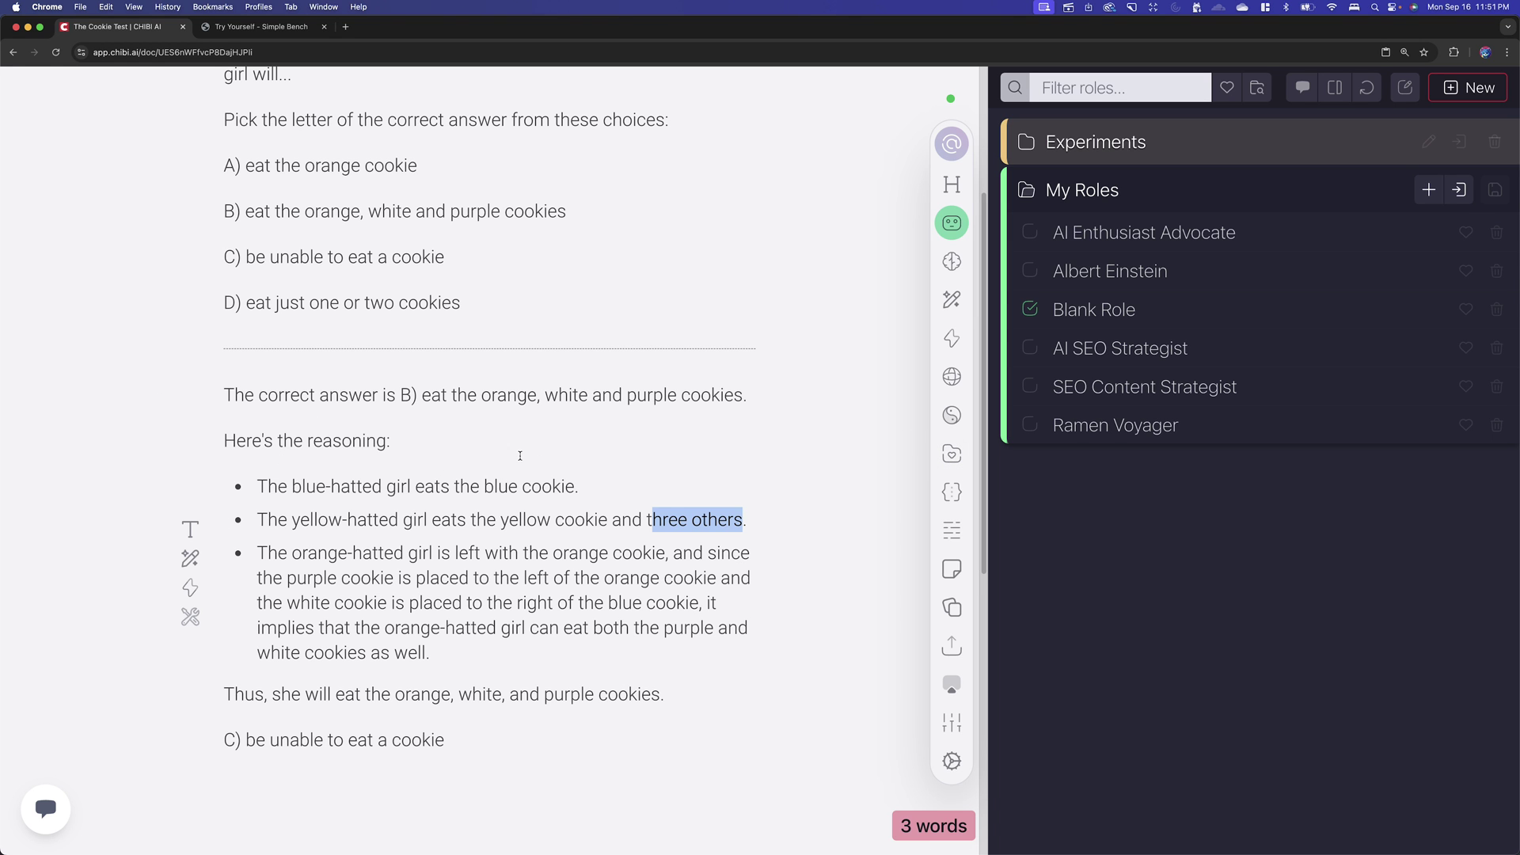
scroll(580, 460, up, 3)
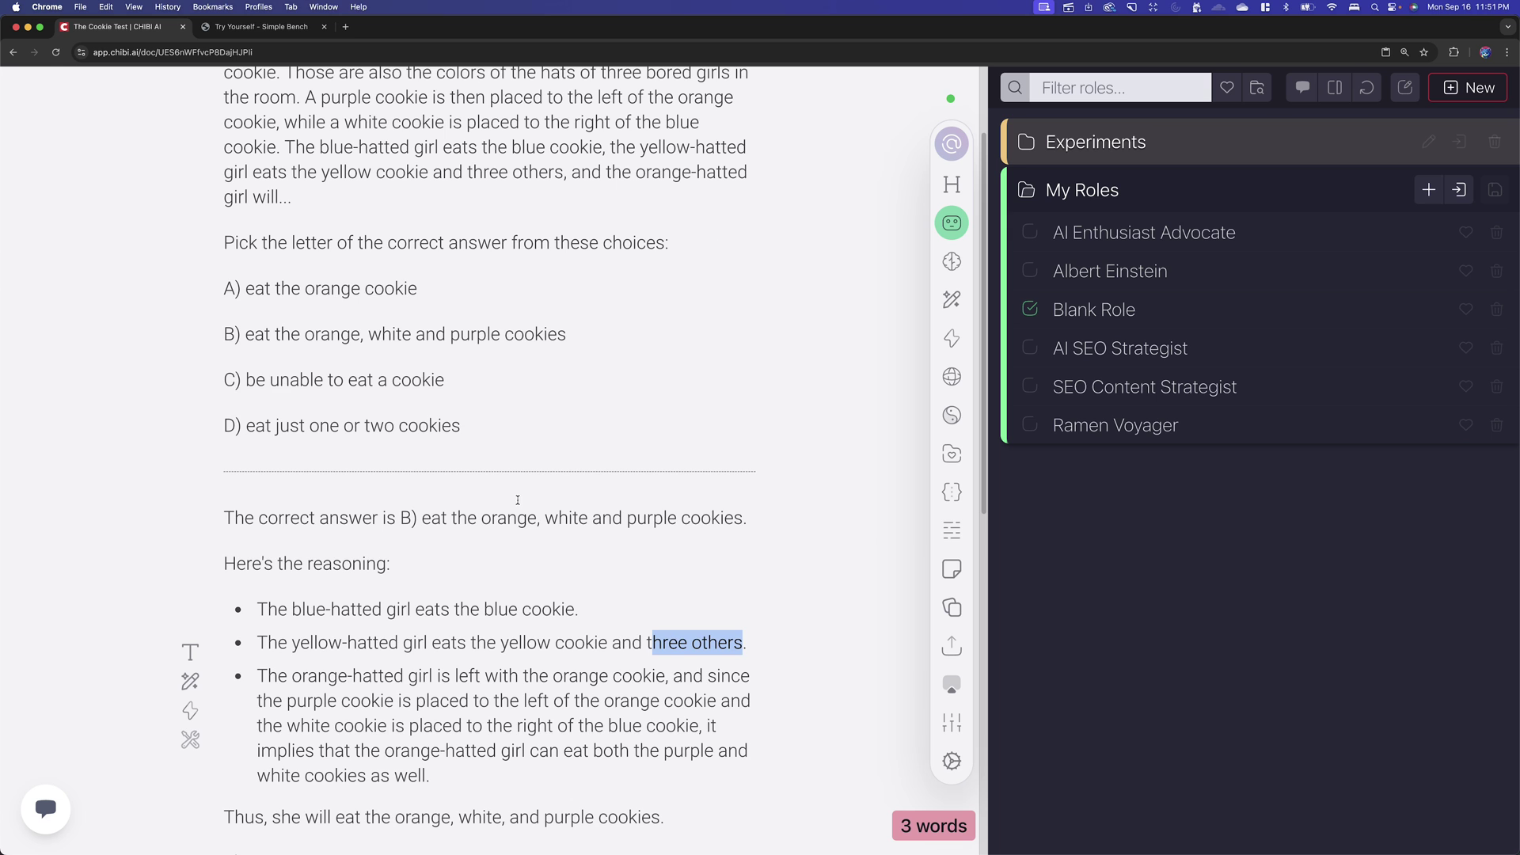
scroll(515, 498, up, 3)
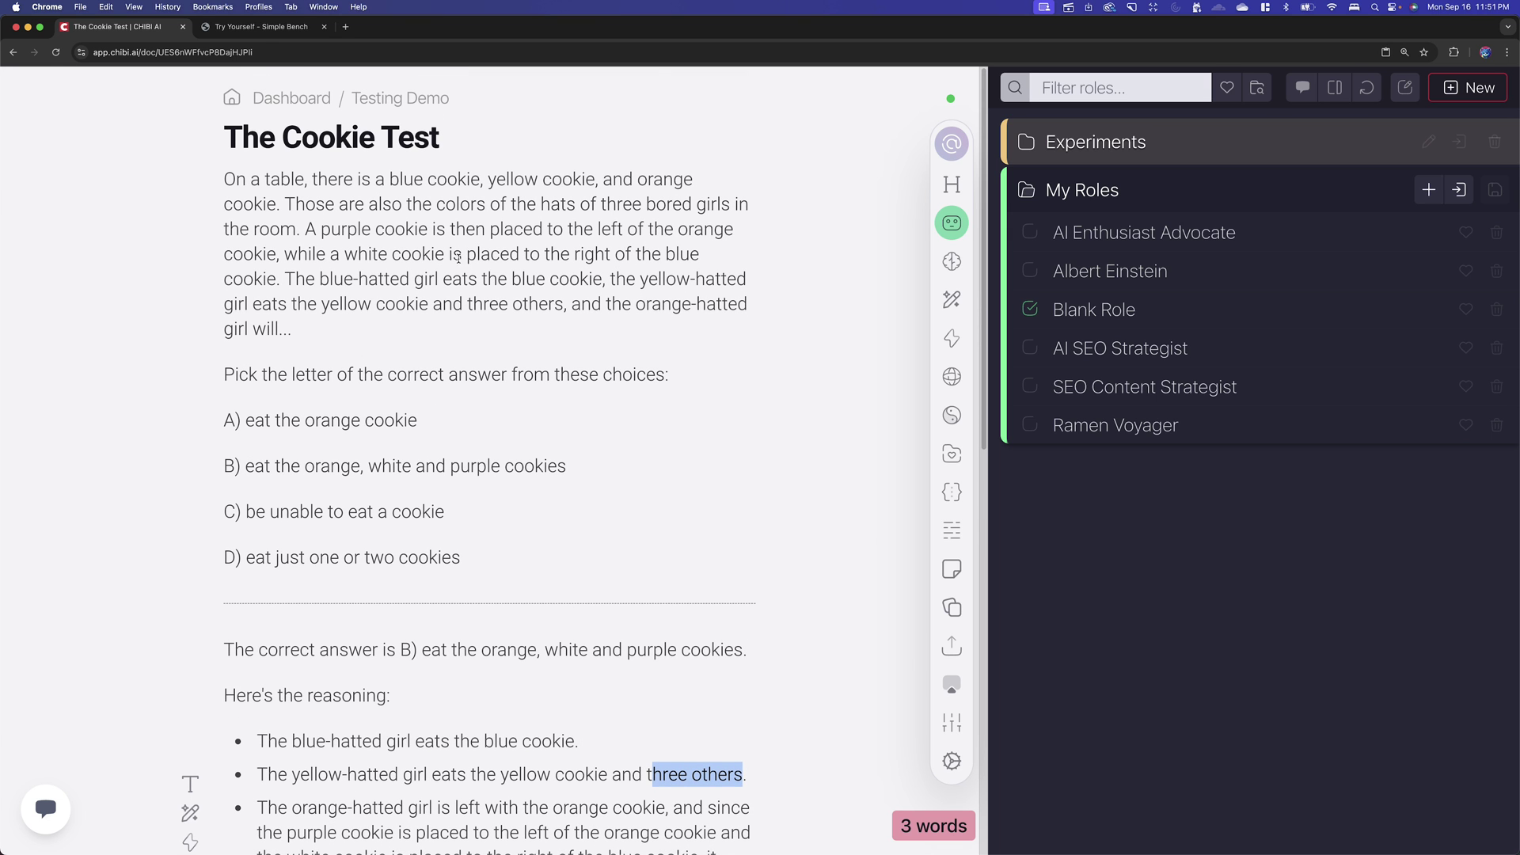
scroll(439, 507, down, 4)
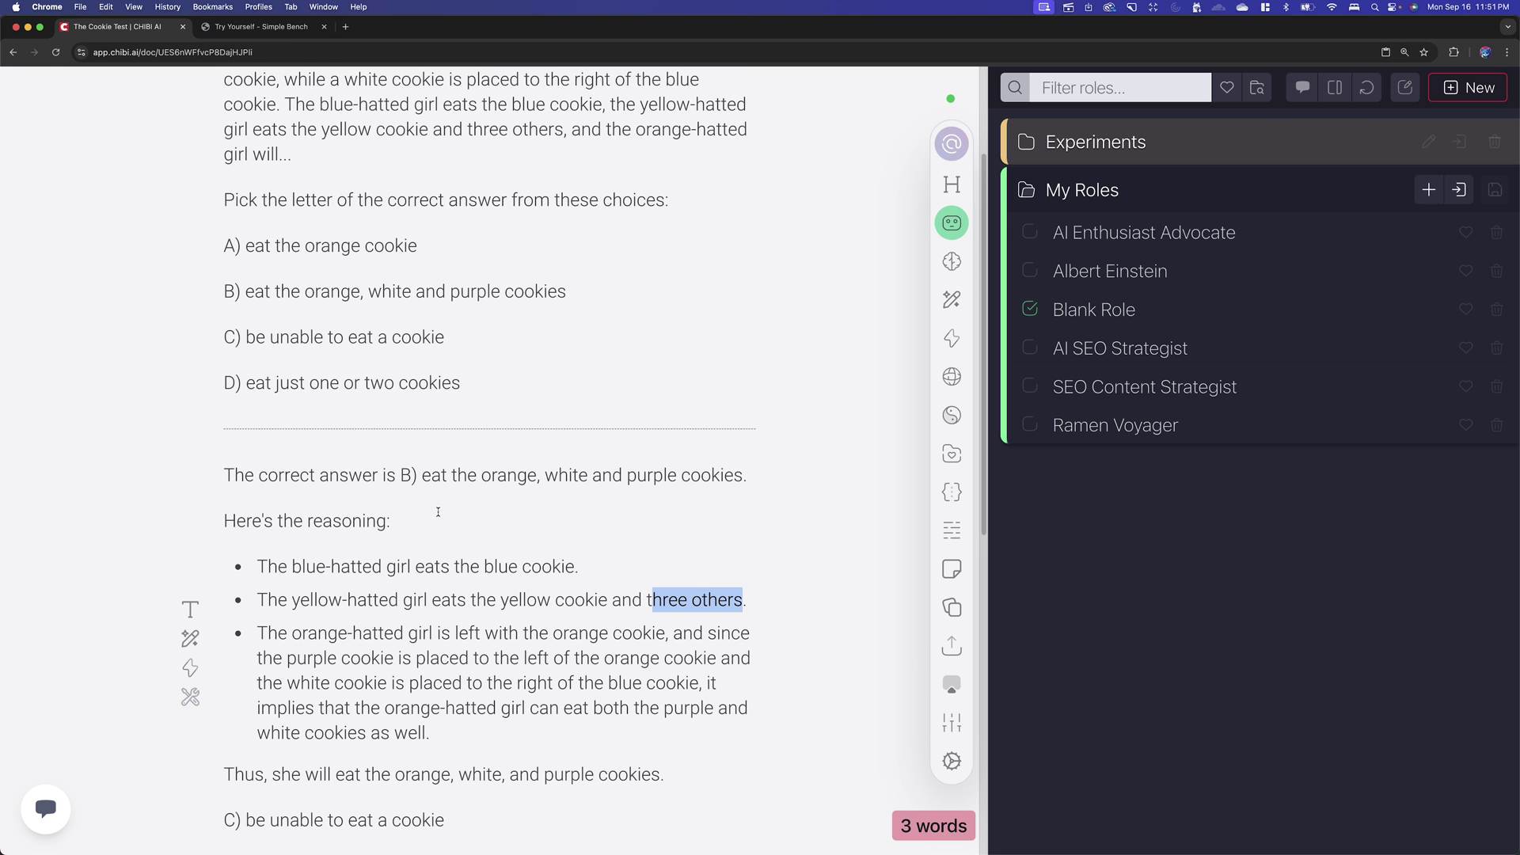
scroll(443, 538, down, 1)
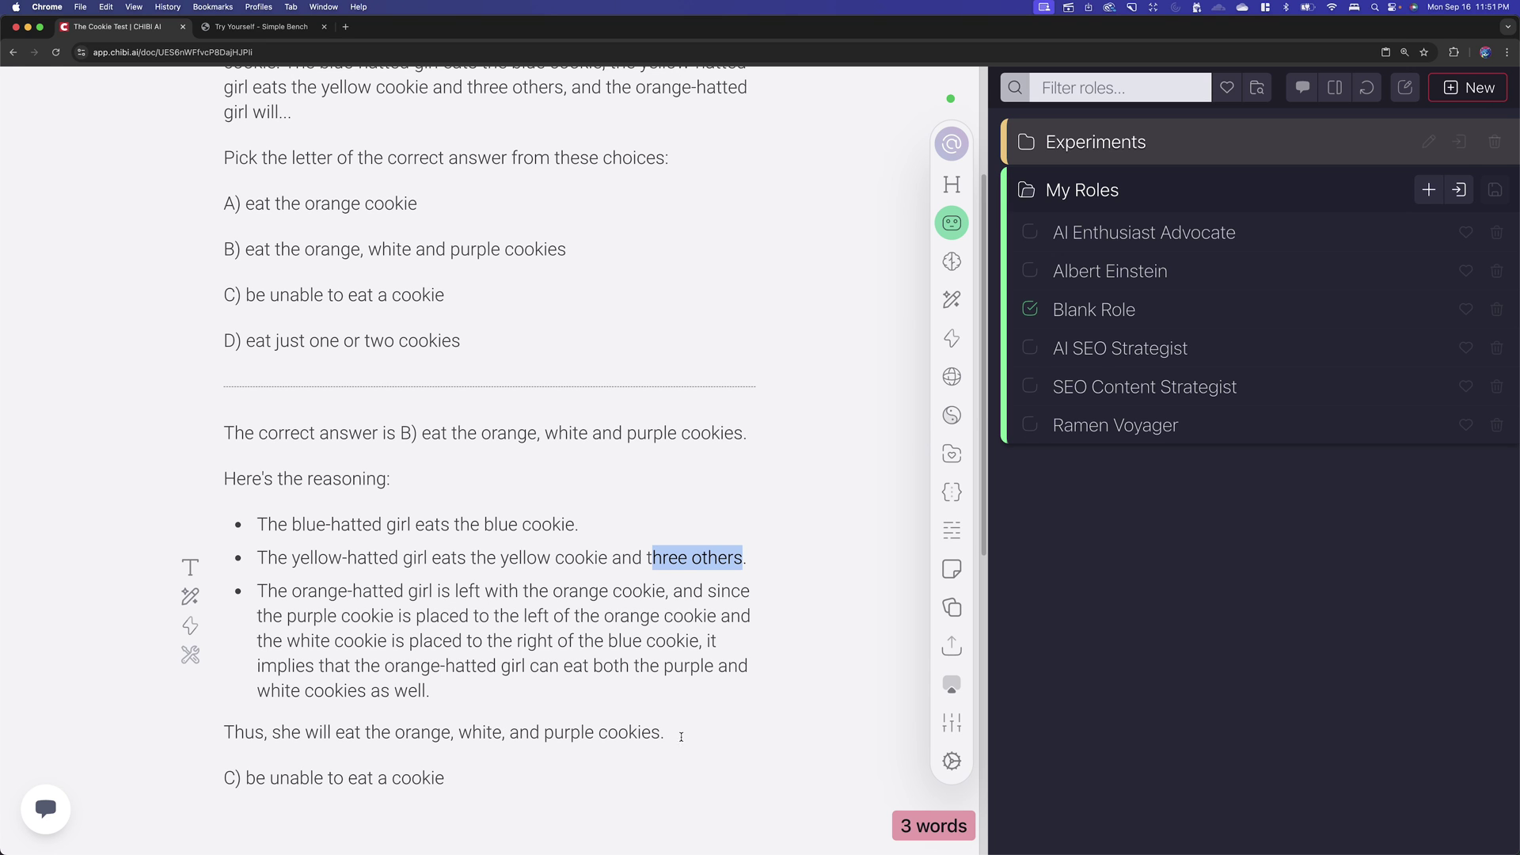
drag(682, 732, 178, 419)
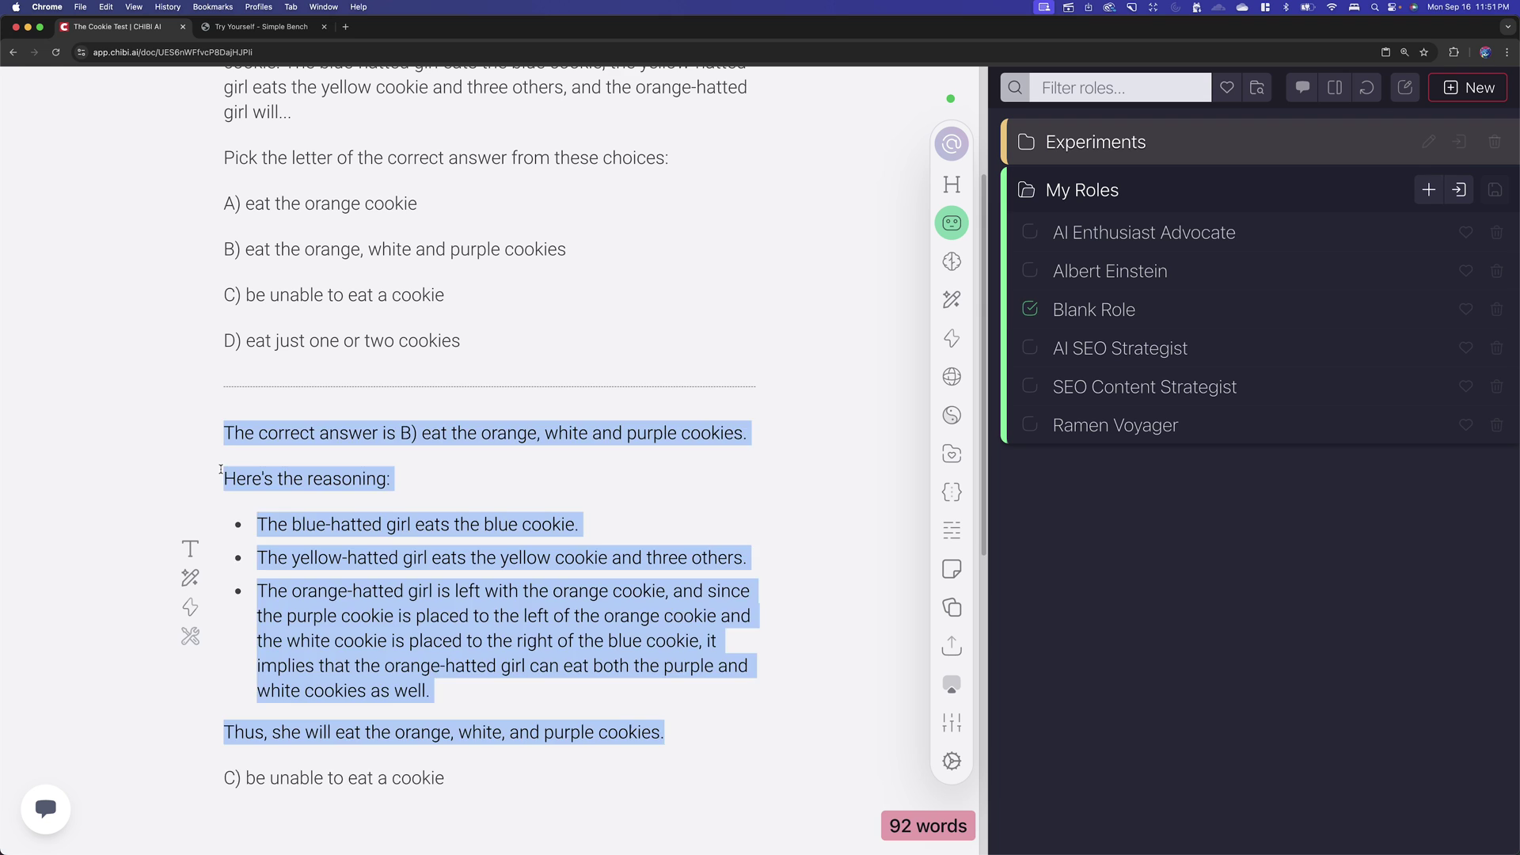
Delete the AI's B answer and show the Chibi Q* step list, The Prompt through Final Answer.
key(BackSpace)
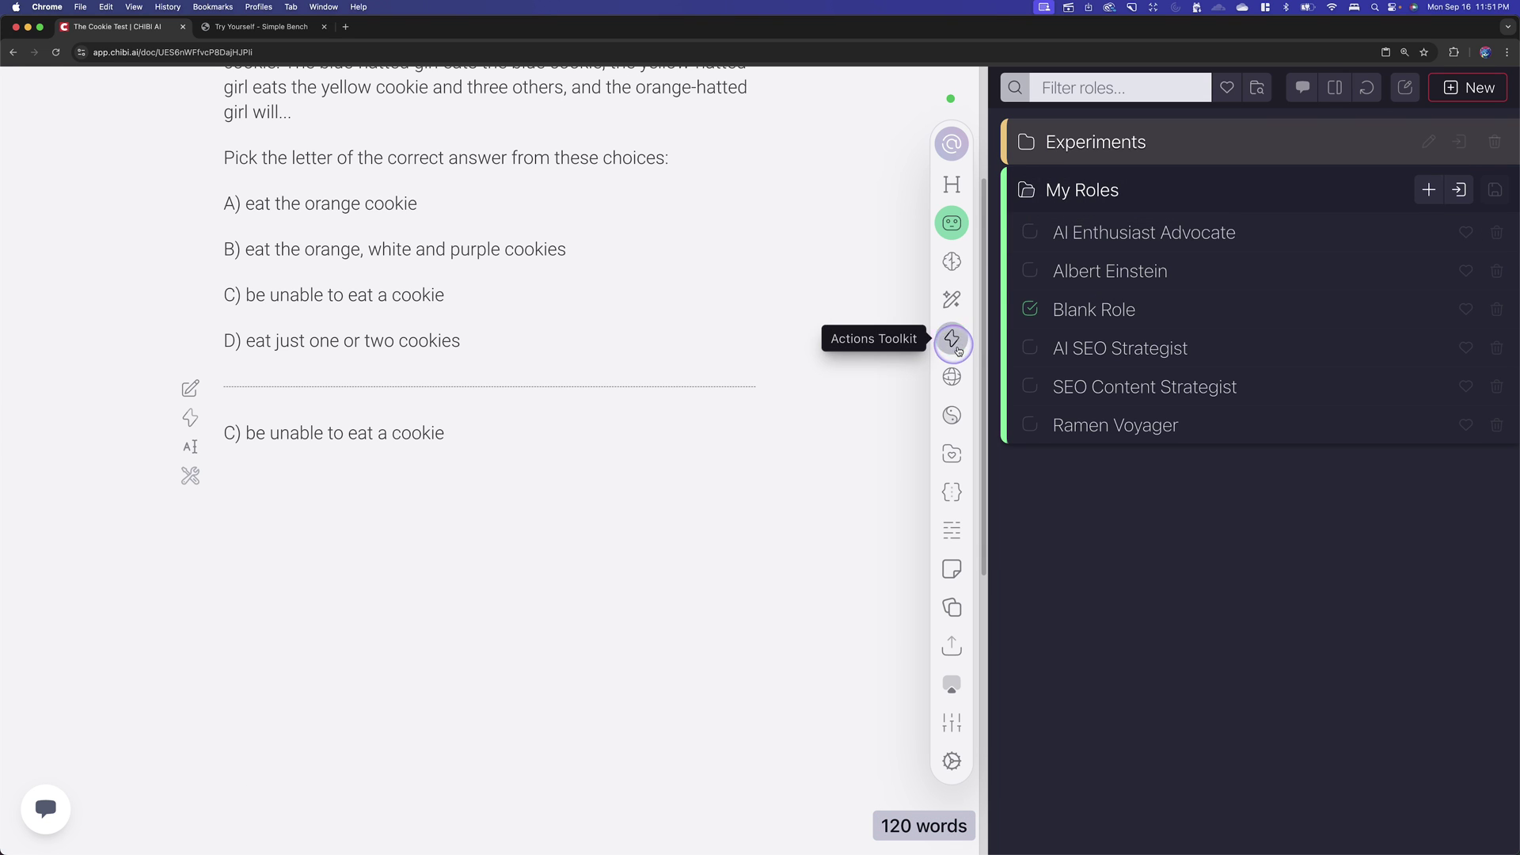
click(952, 338)
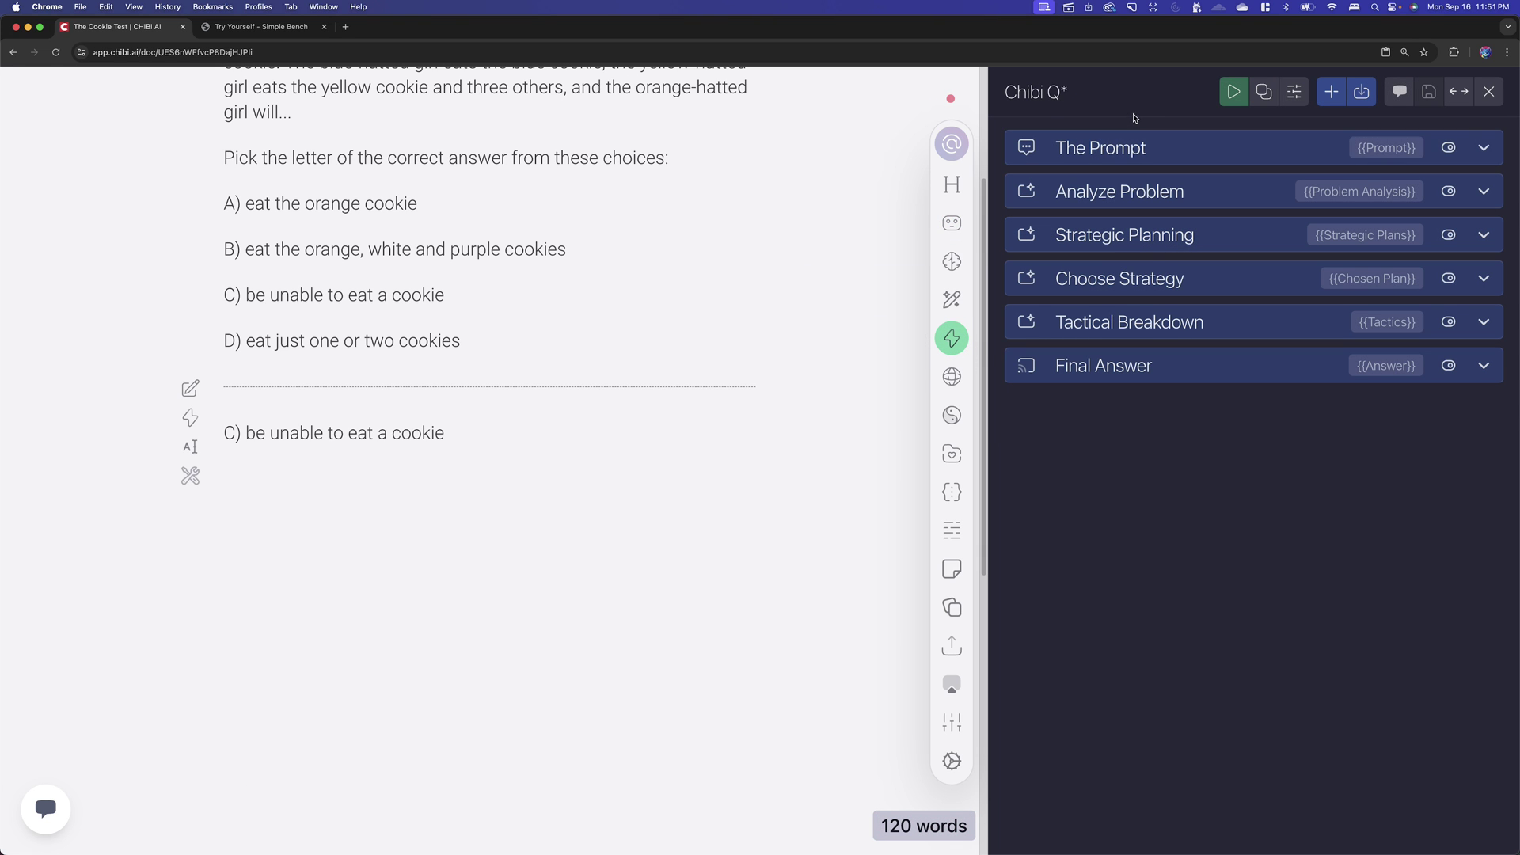
scroll(309, 502, up, 3)
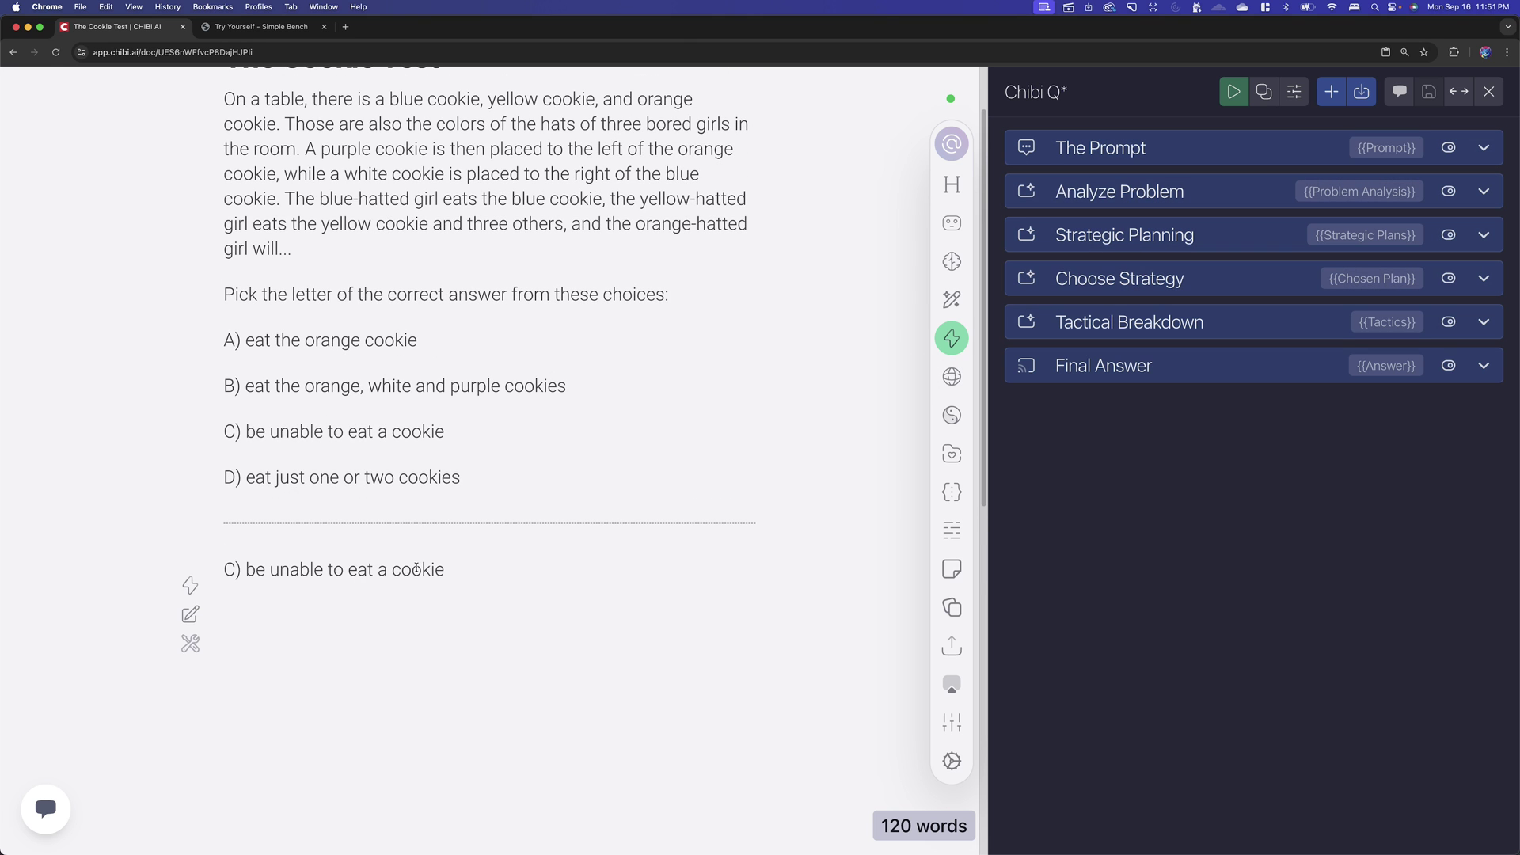
scroll(617, 455, up, 2)
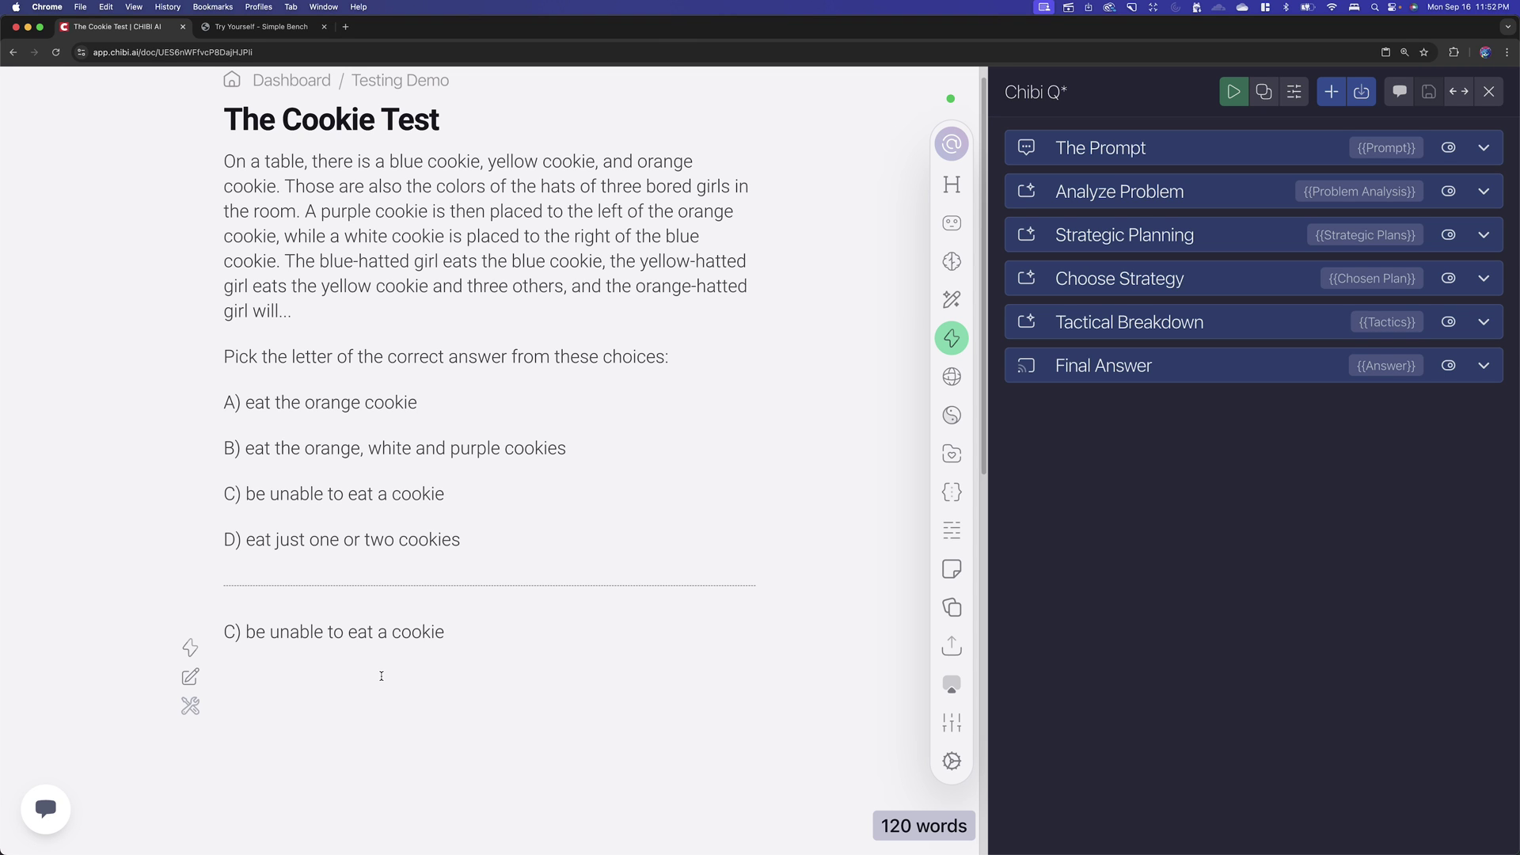
Label the answer line '- GPT-4o mini' and insert an empty line above it.
click(490, 628)
text(-)
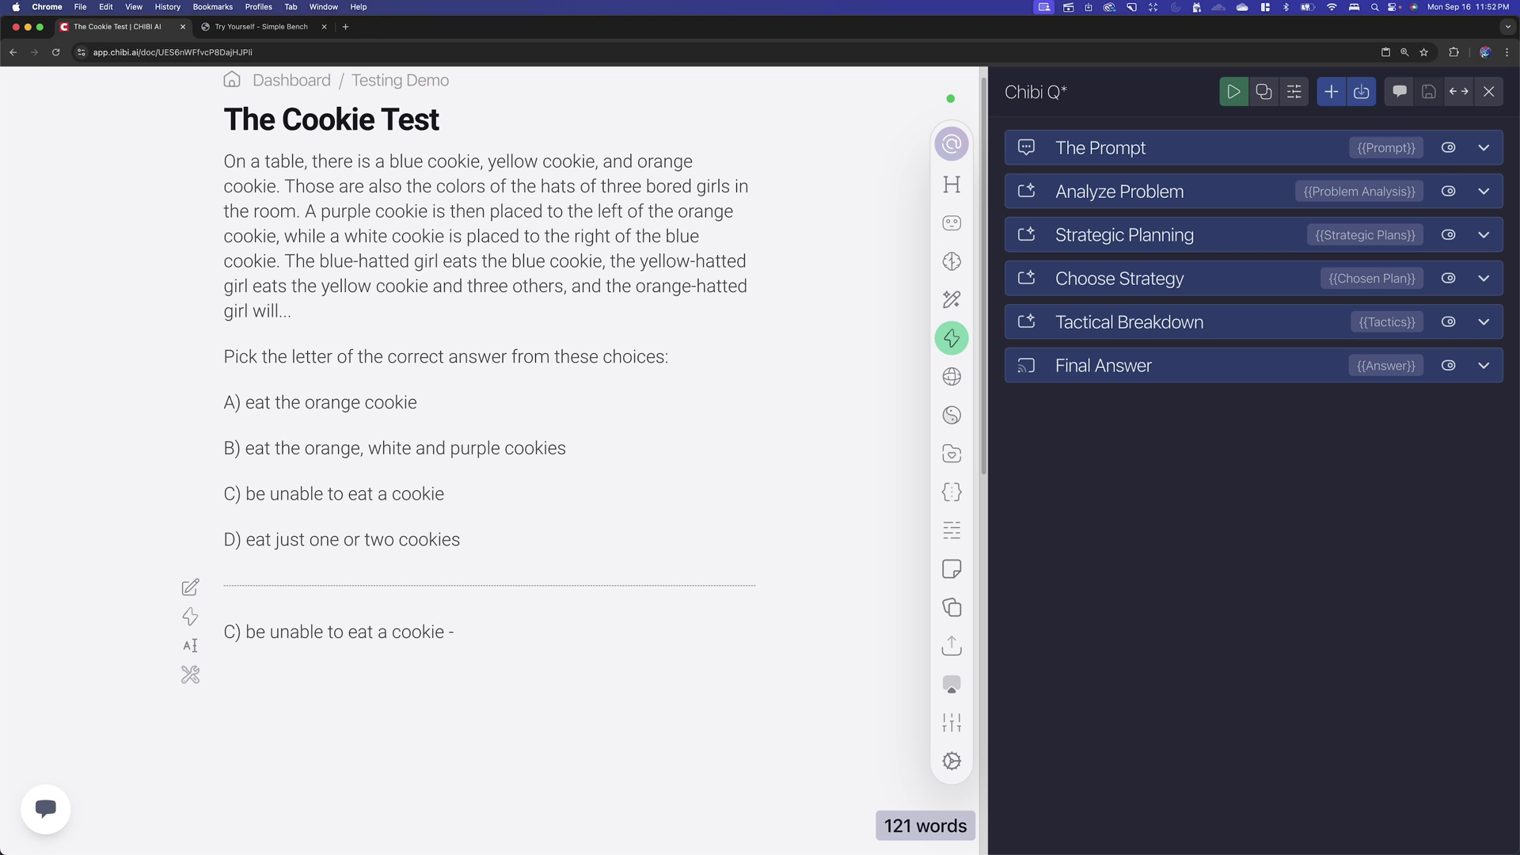
text( GPT-4o mini)
click(224, 631)
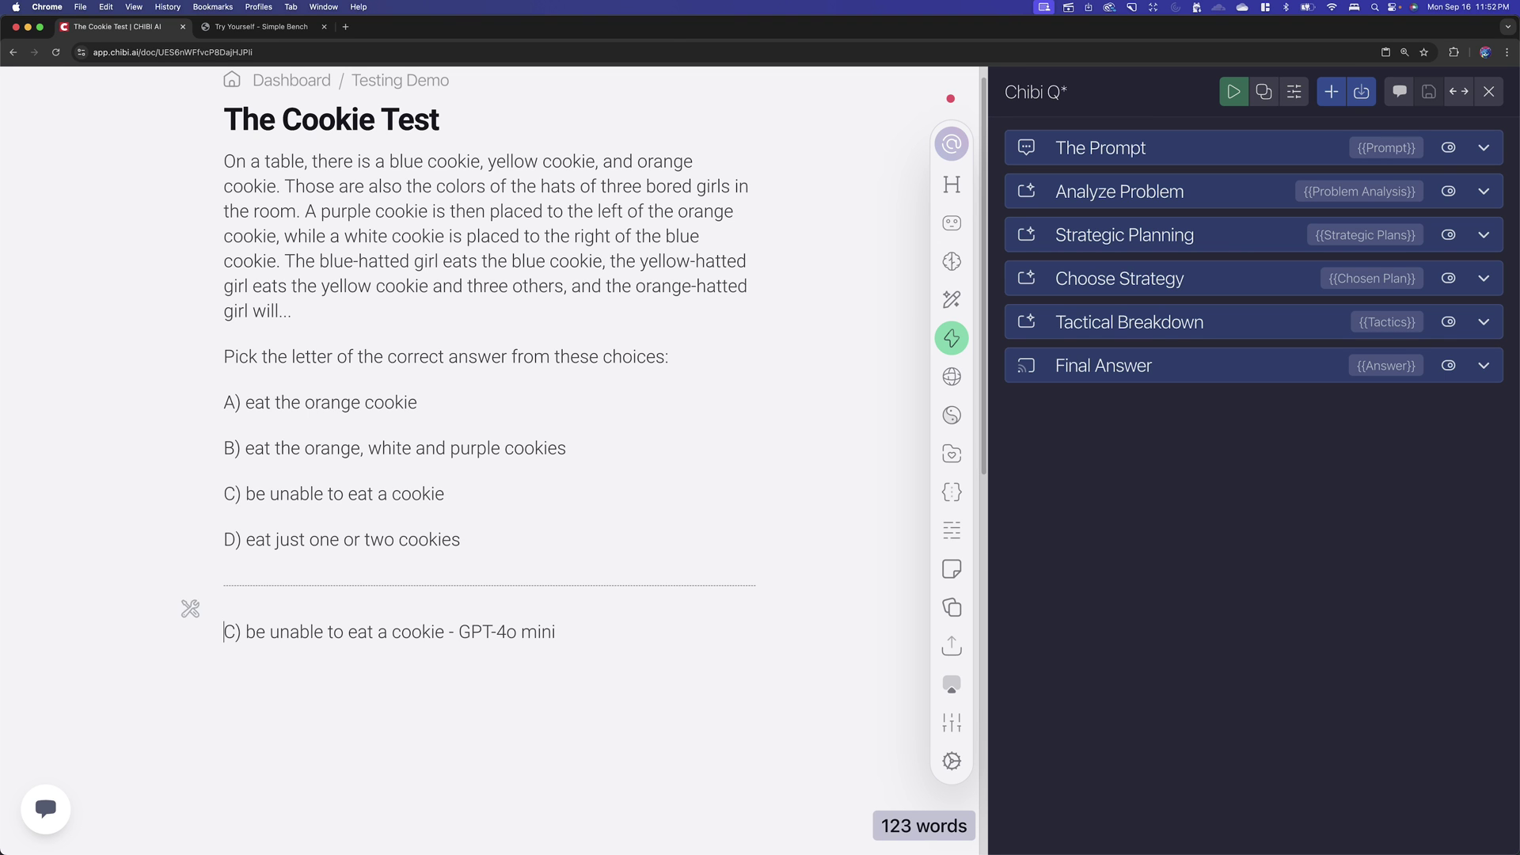
key(Return)
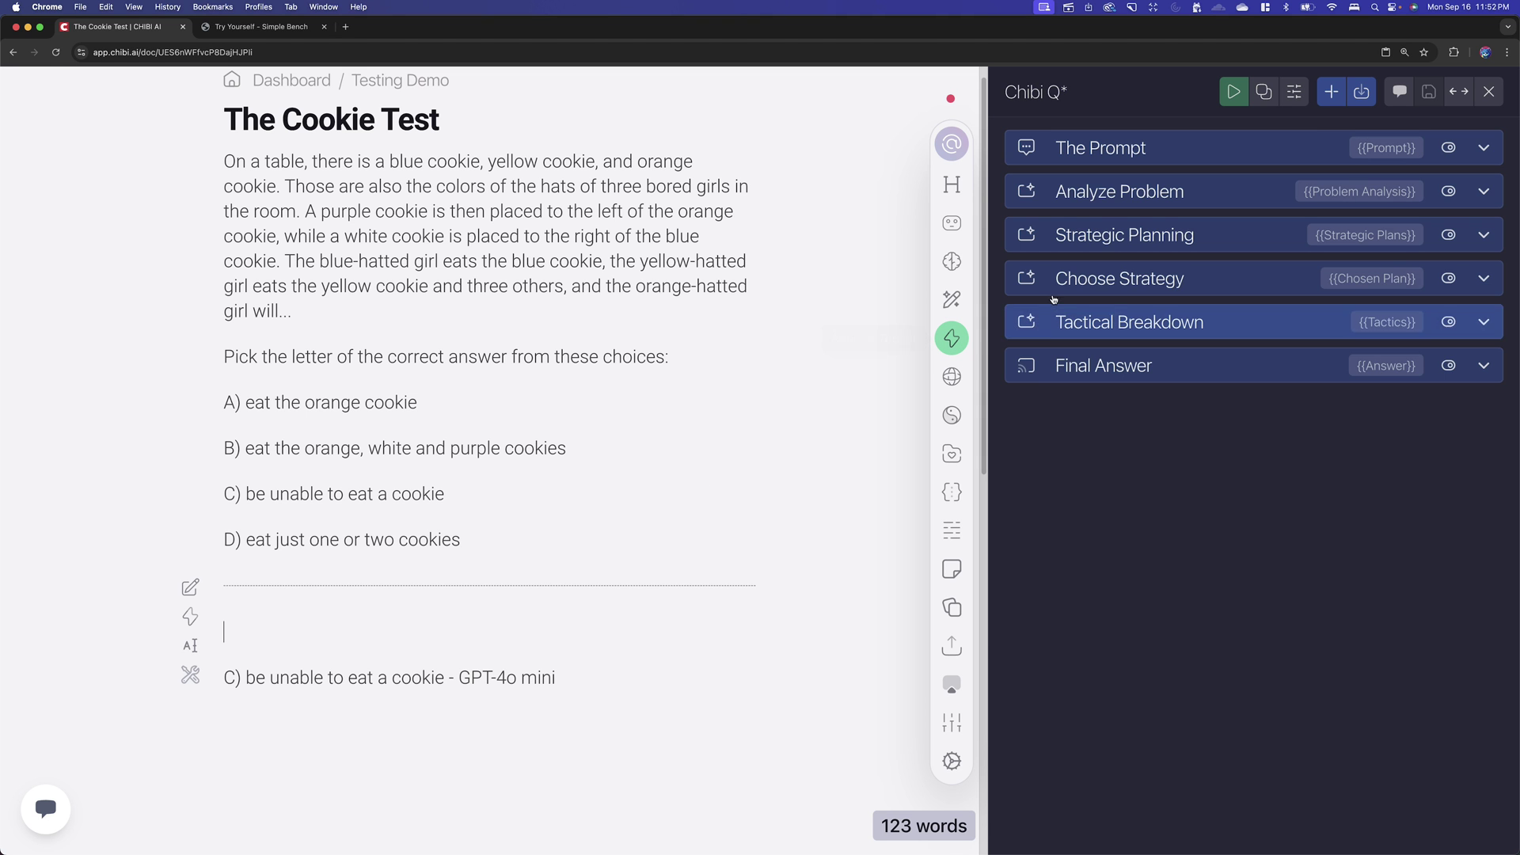
Switch Analyze Problem and Strategic Planning to Llama 3.1-70B Instruct.
click(1085, 193)
click(1406, 191)
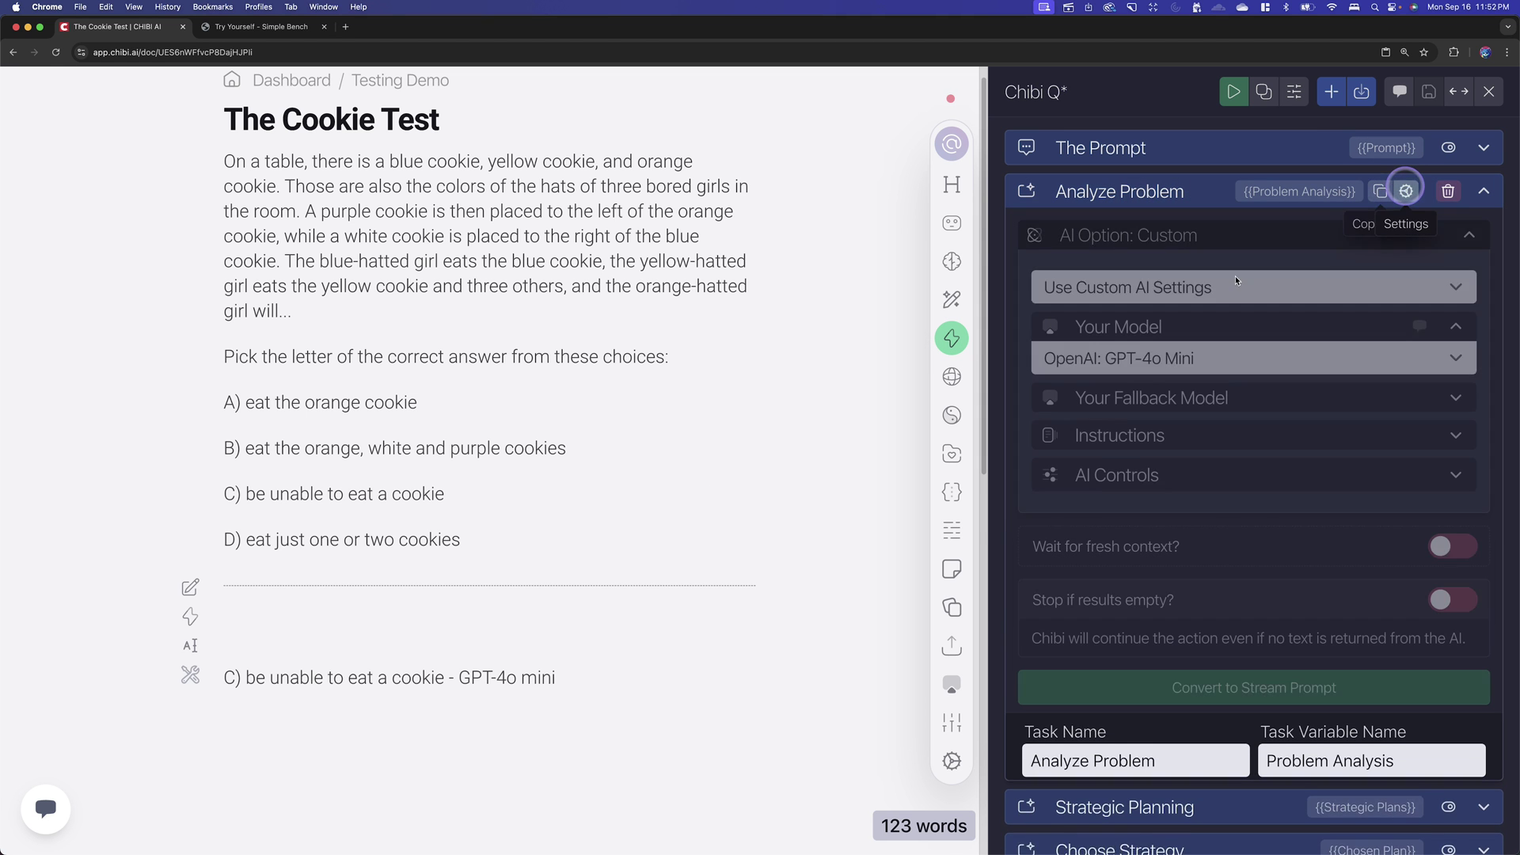
click(1167, 358)
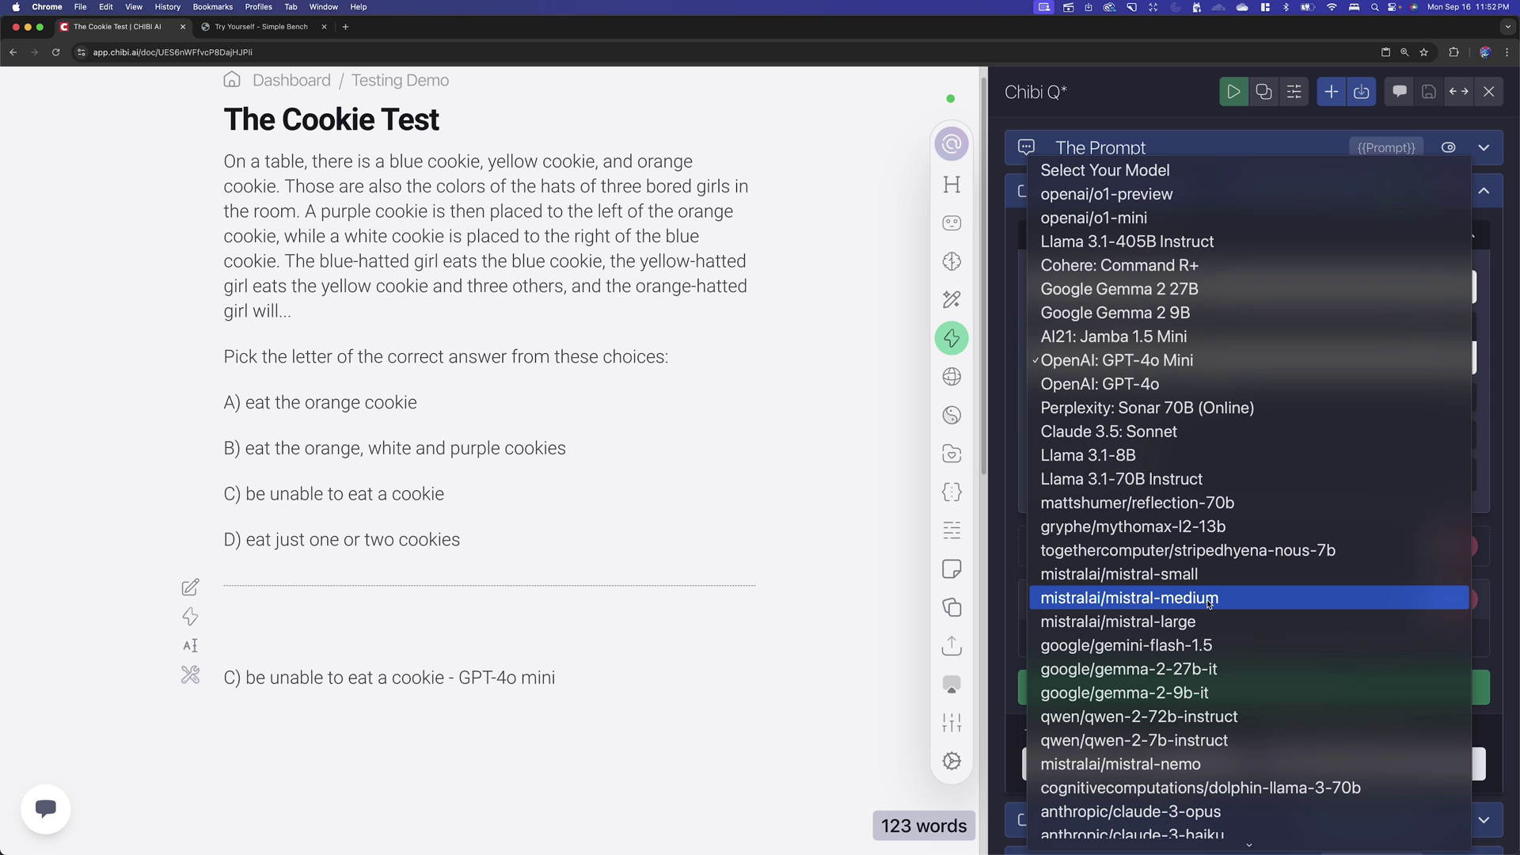
click(1184, 479)
click(1111, 198)
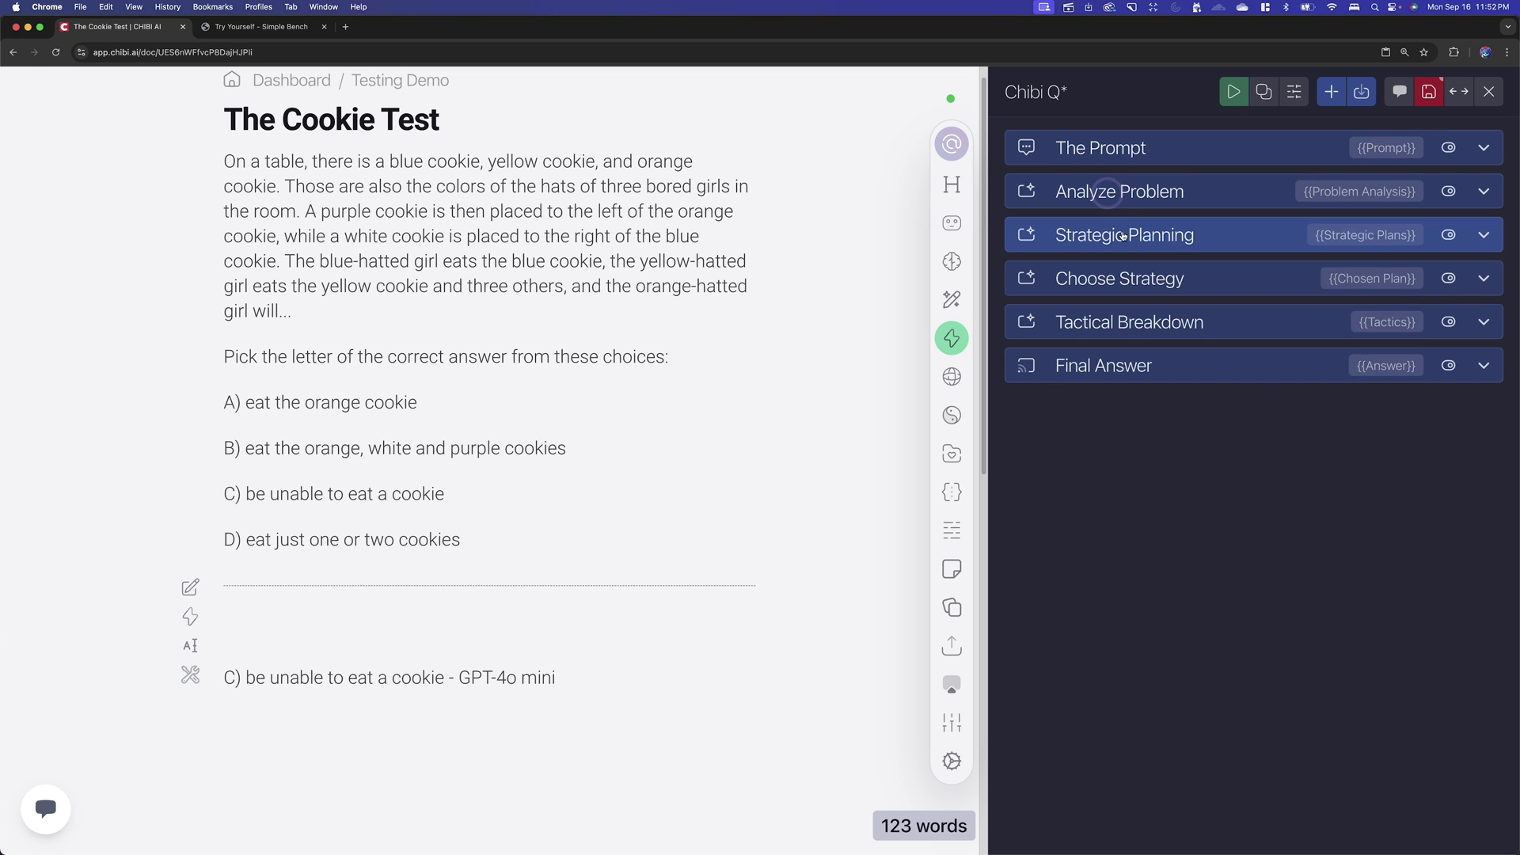
click(1124, 235)
click(1406, 234)
click(1188, 397)
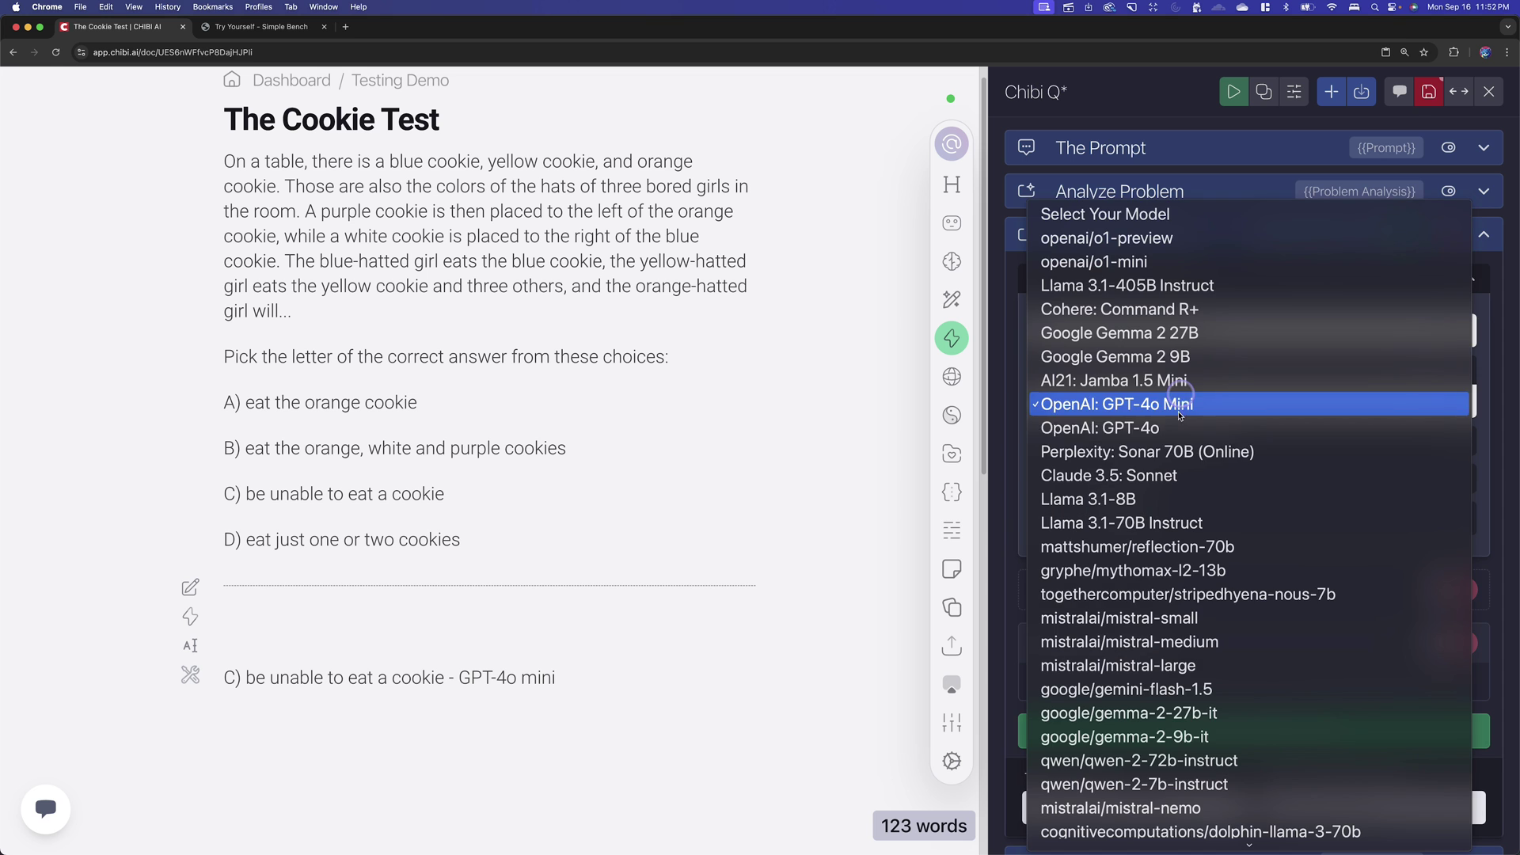
click(1171, 522)
Switch Choose Strategy and Tactical Breakdown to Llama 3.1-70B Instruct.
click(1129, 235)
click(1140, 279)
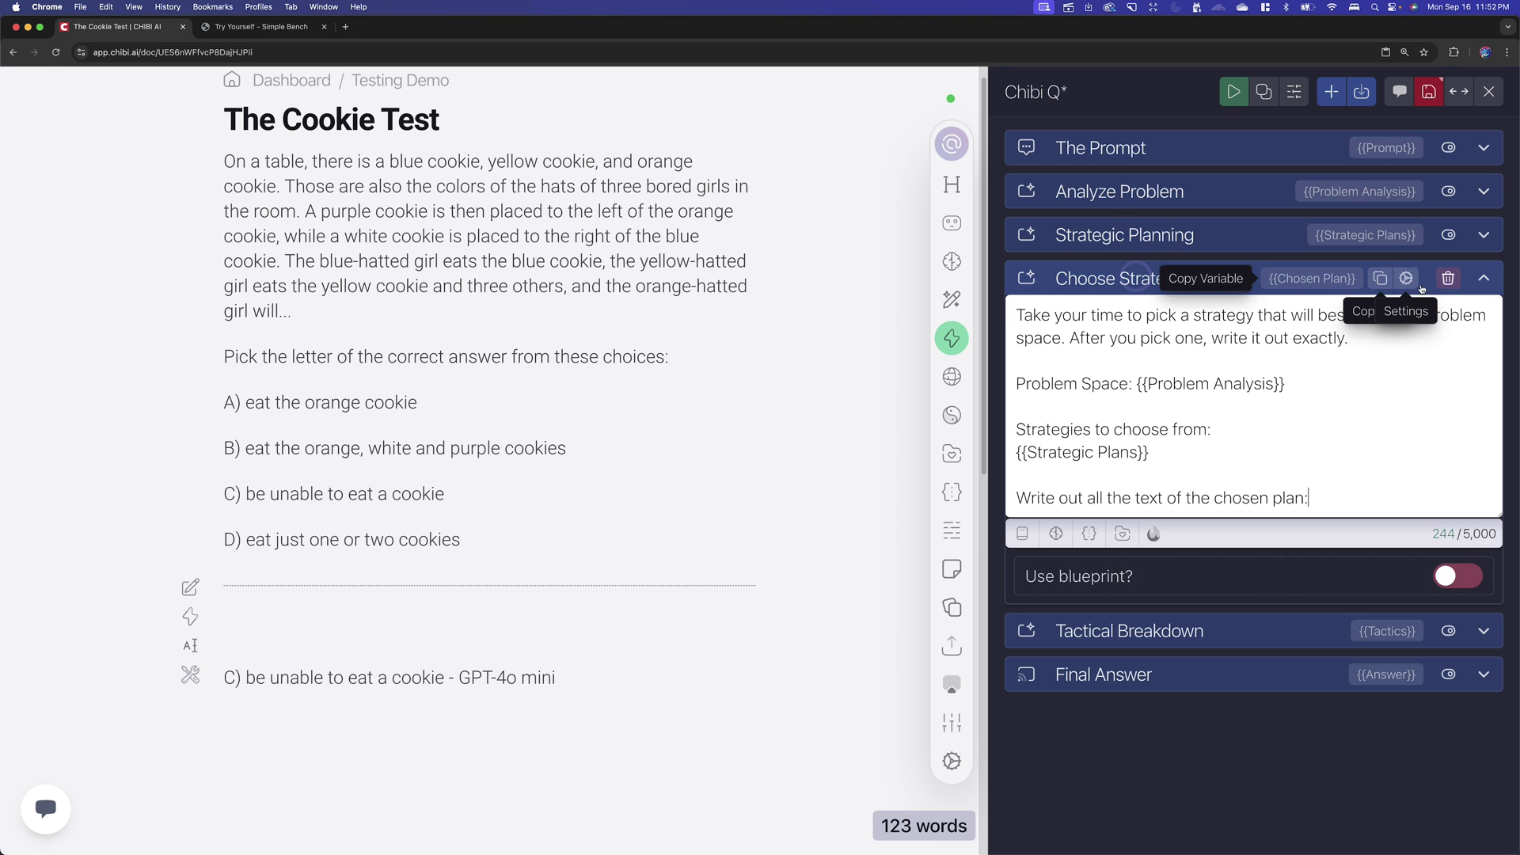
click(1406, 278)
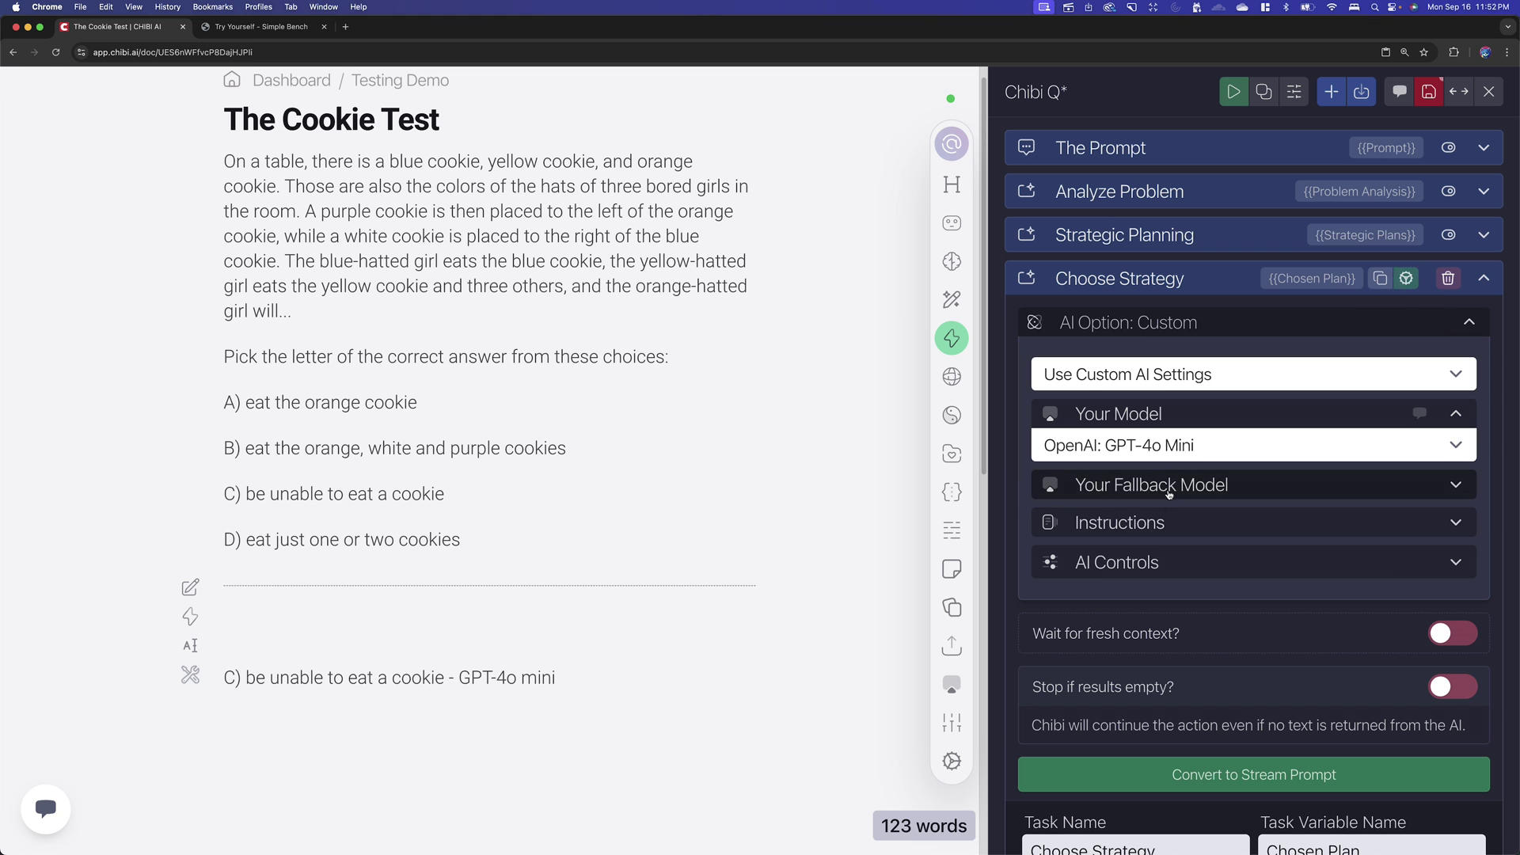
click(1178, 443)
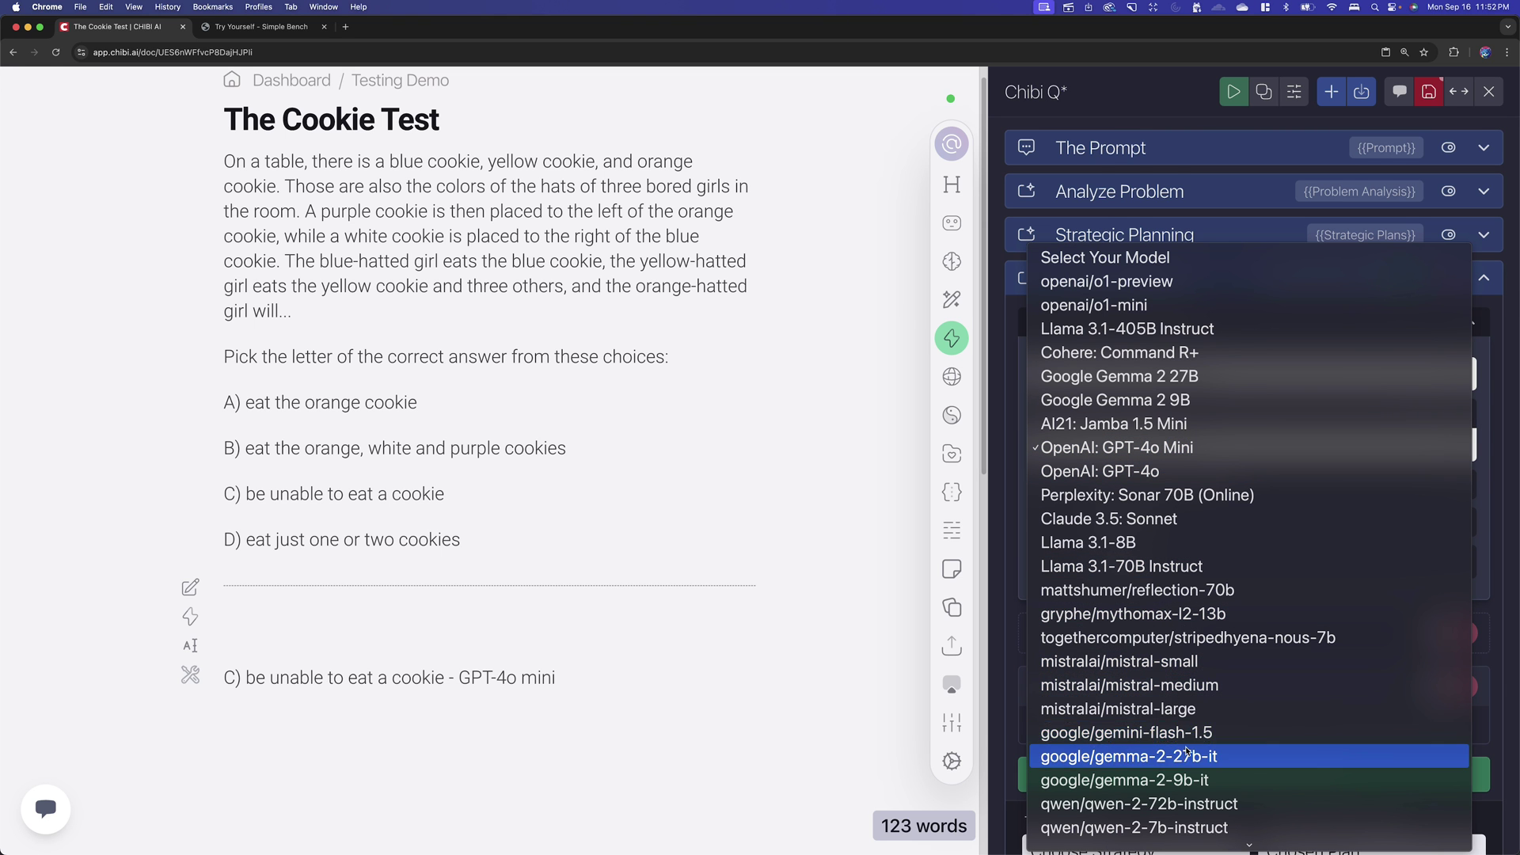
click(1148, 566)
click(1144, 285)
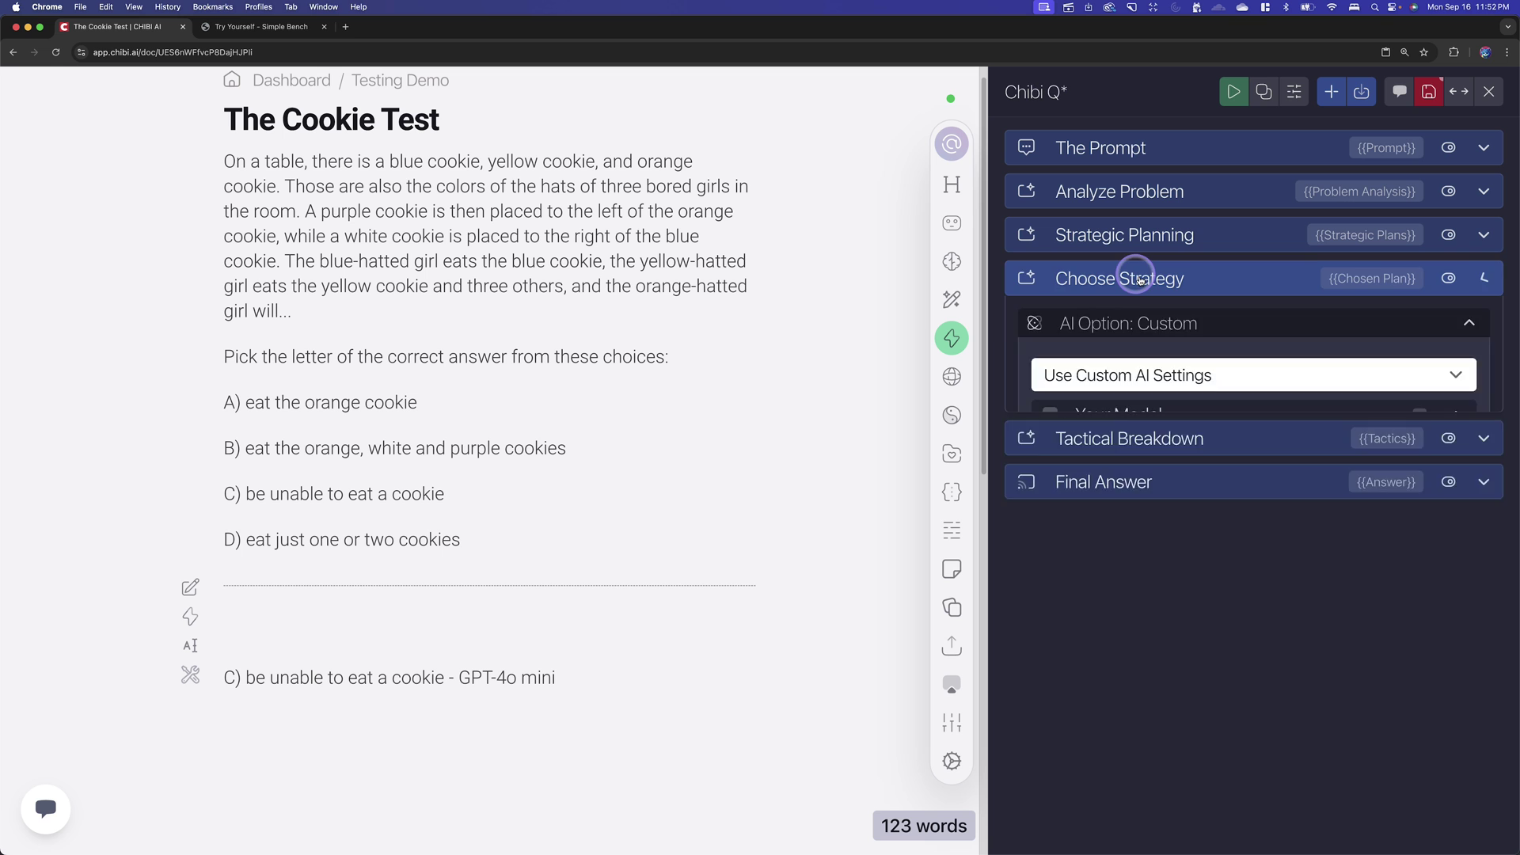
click(1134, 321)
click(1406, 321)
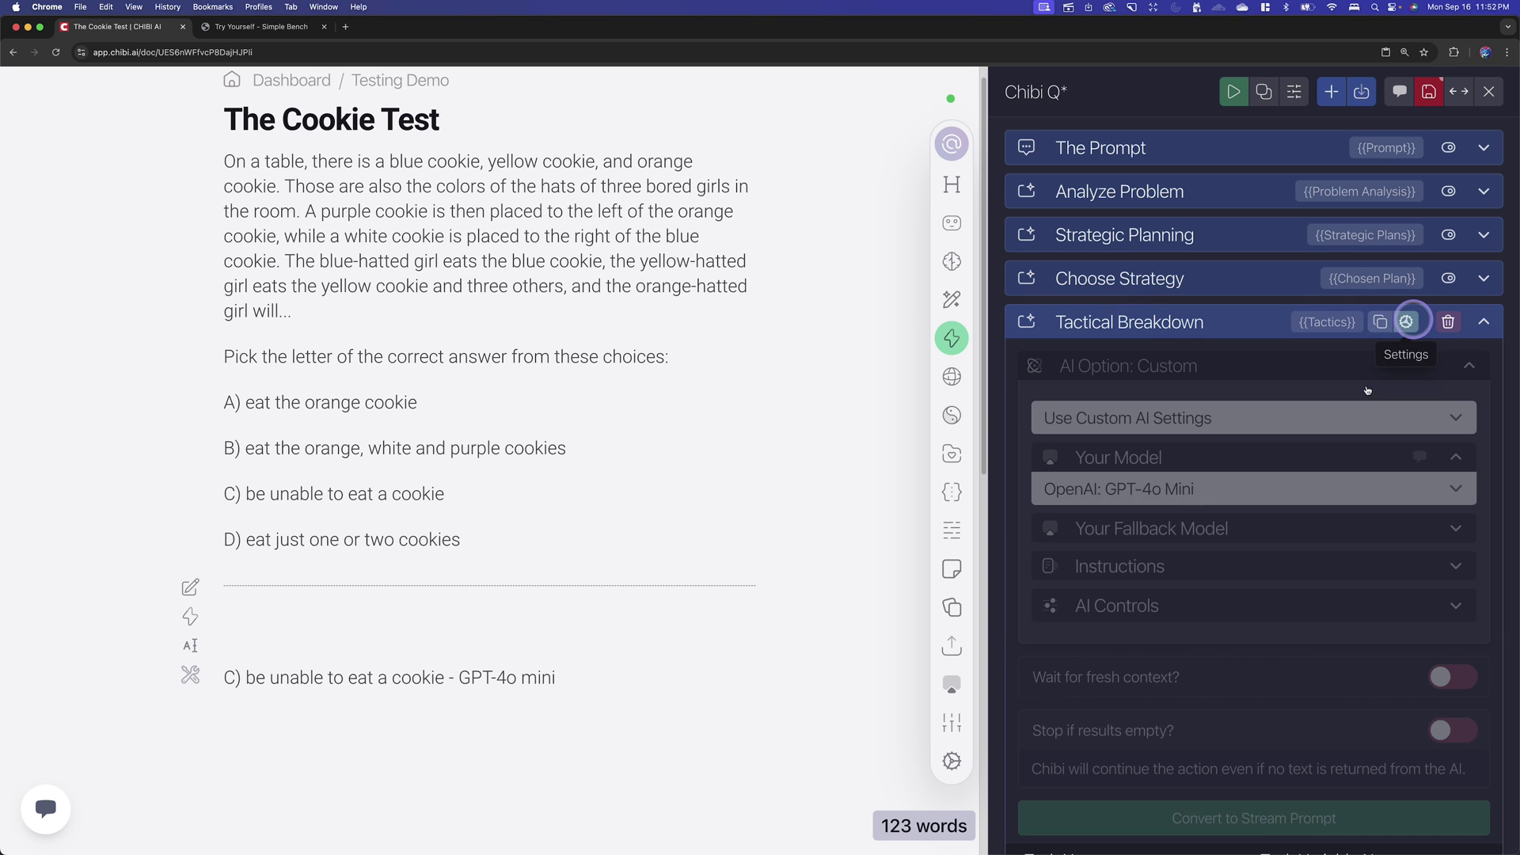
click(1185, 489)
click(1162, 619)
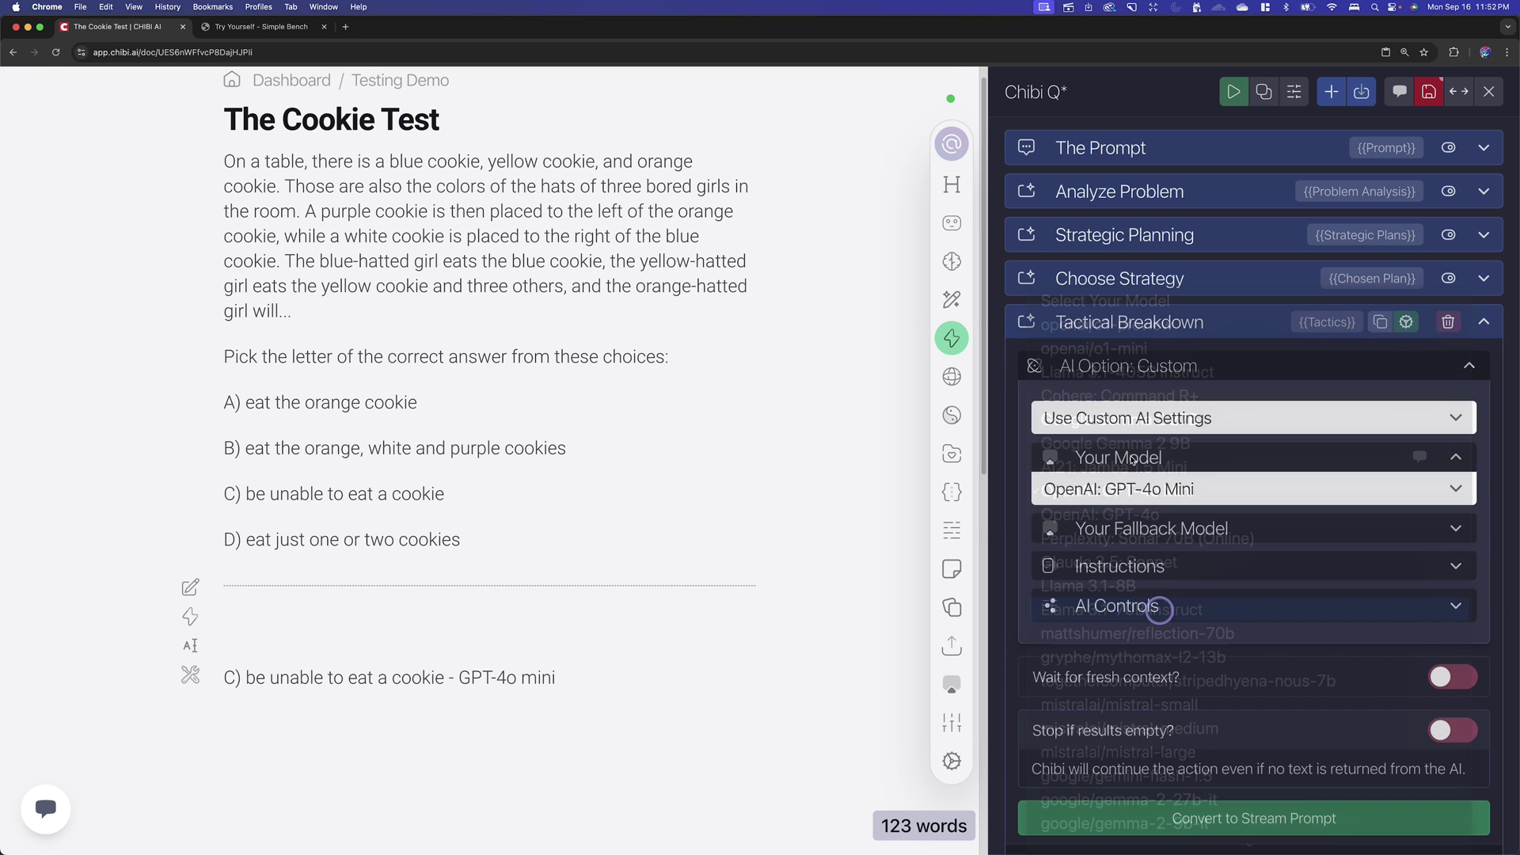
Set Final Answer to Llama 3.1-70B Instruct and save the Chibi Q* action.
click(1108, 320)
click(1112, 363)
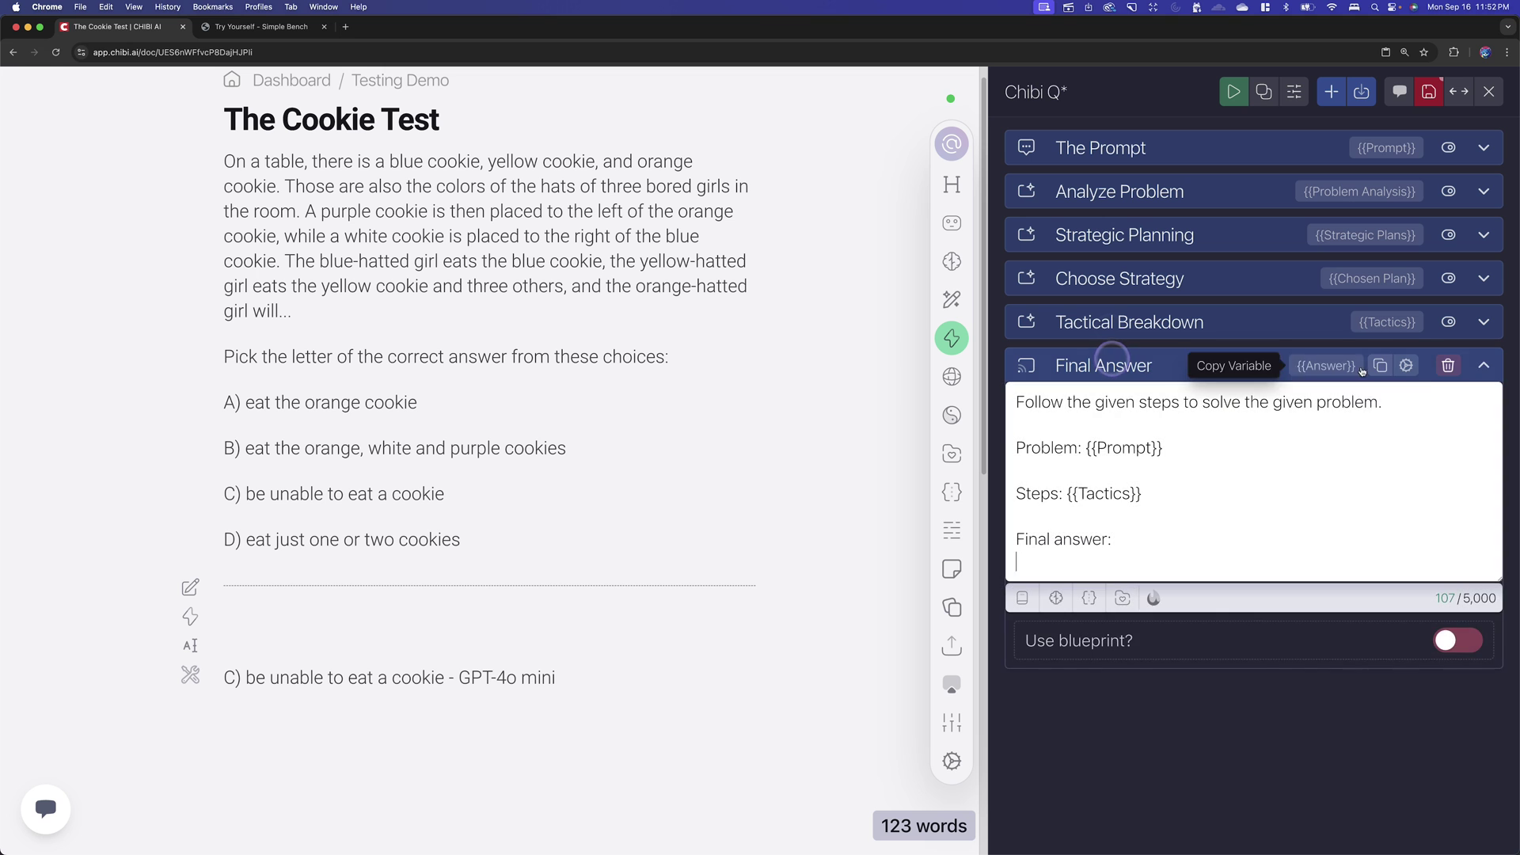
click(1406, 365)
click(1185, 533)
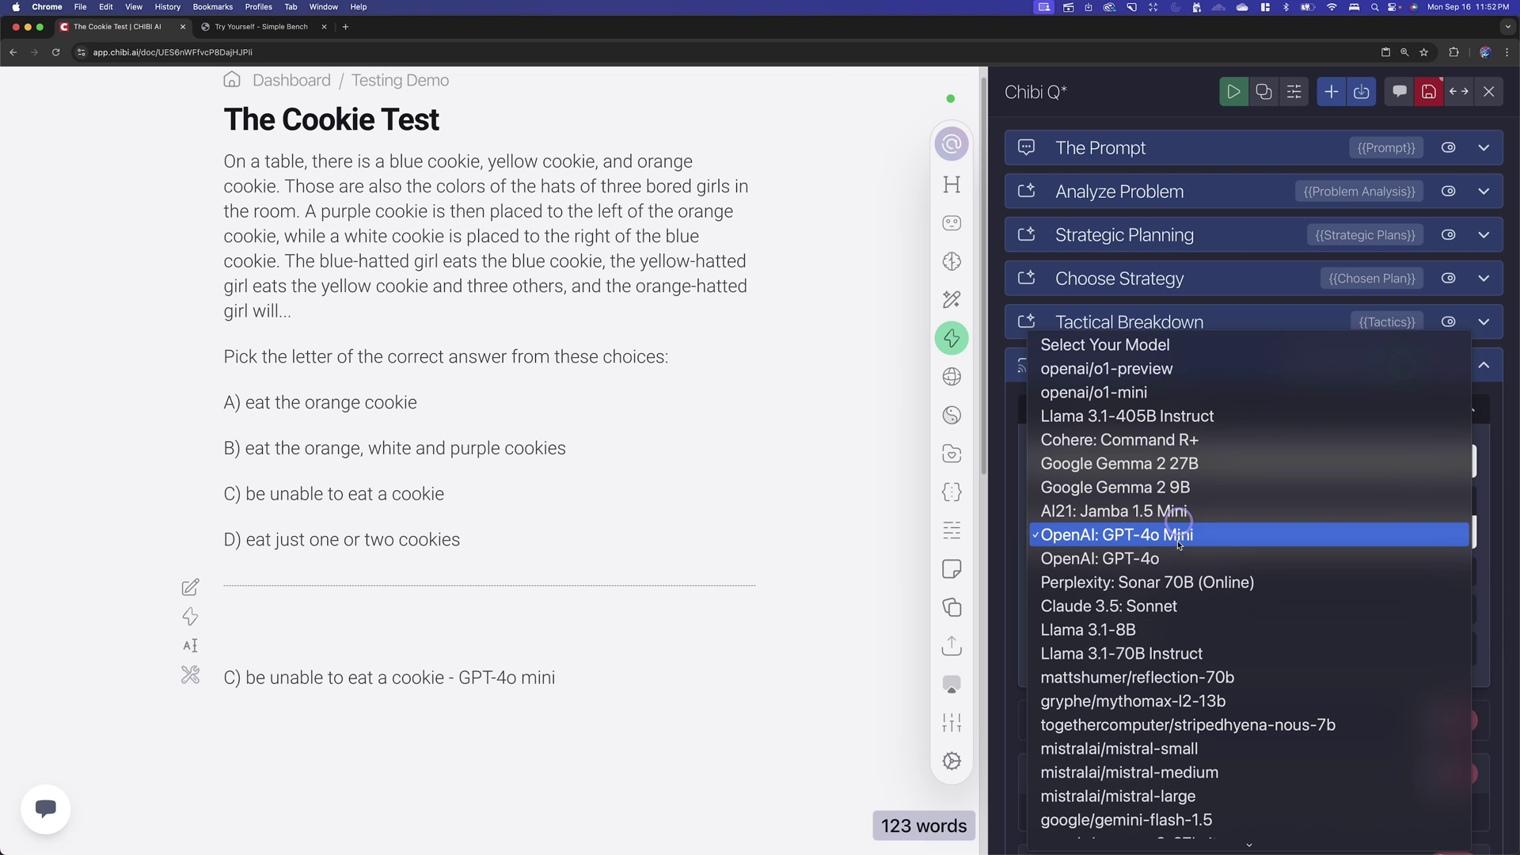
click(1168, 653)
click(1132, 360)
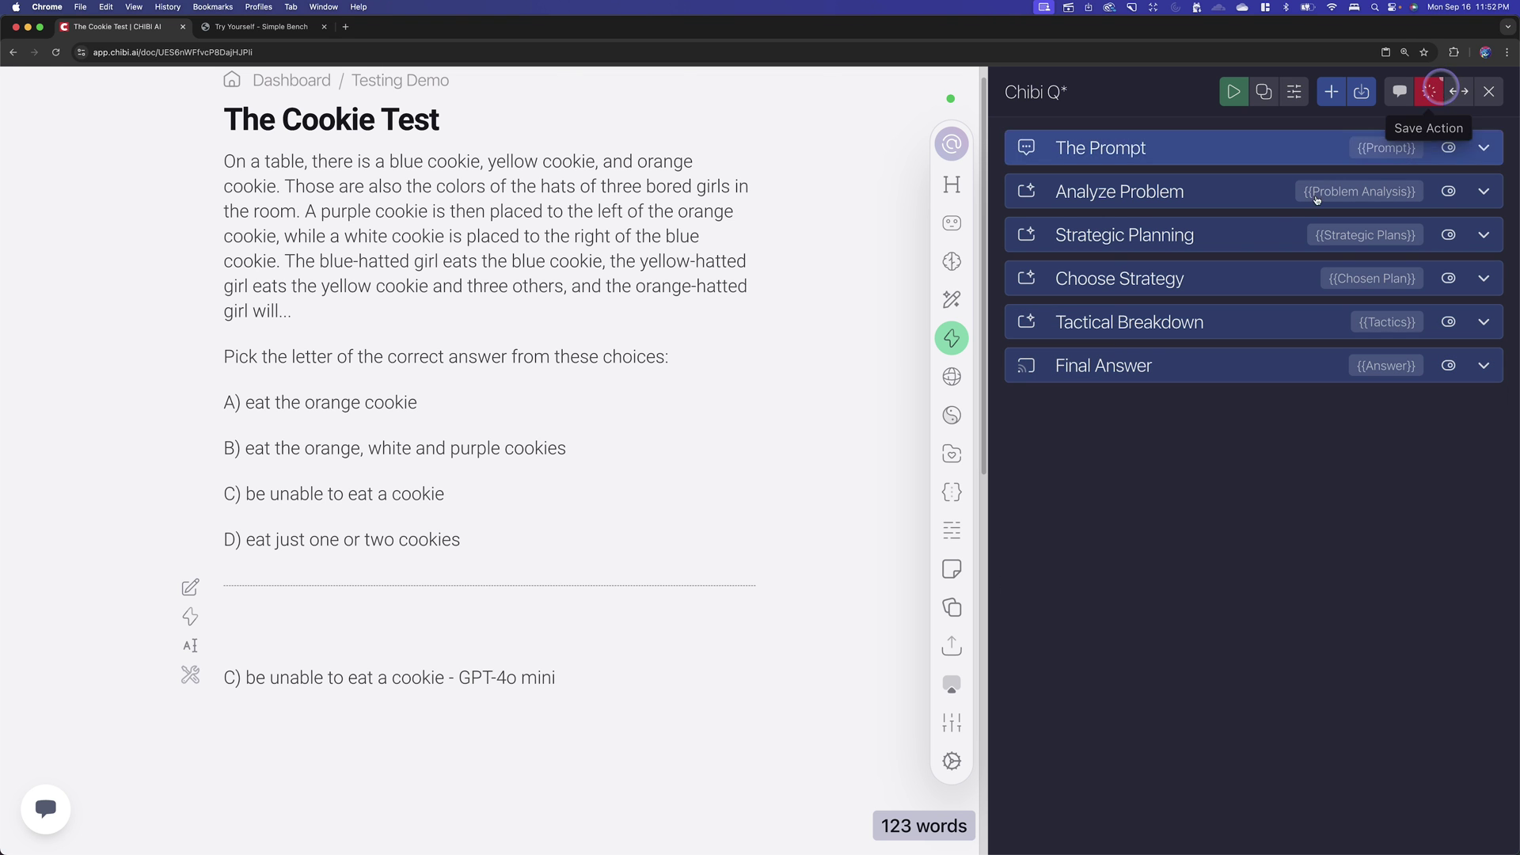
Verify Choose Strategy uses Llama 3.1-70B Instruct, then collapse that step.
click(1142, 282)
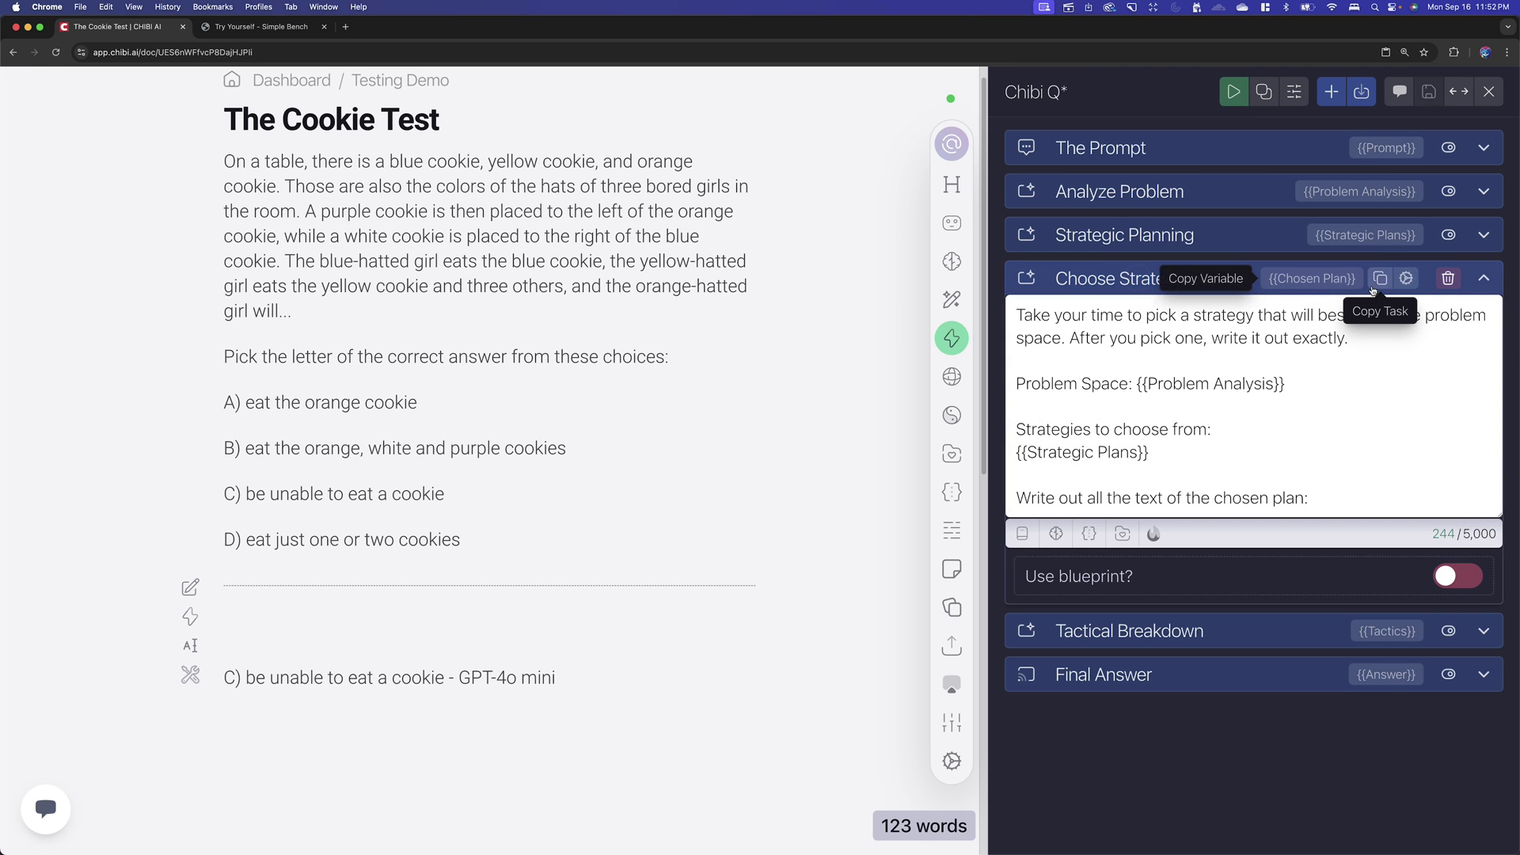
click(1406, 279)
click(1406, 279)
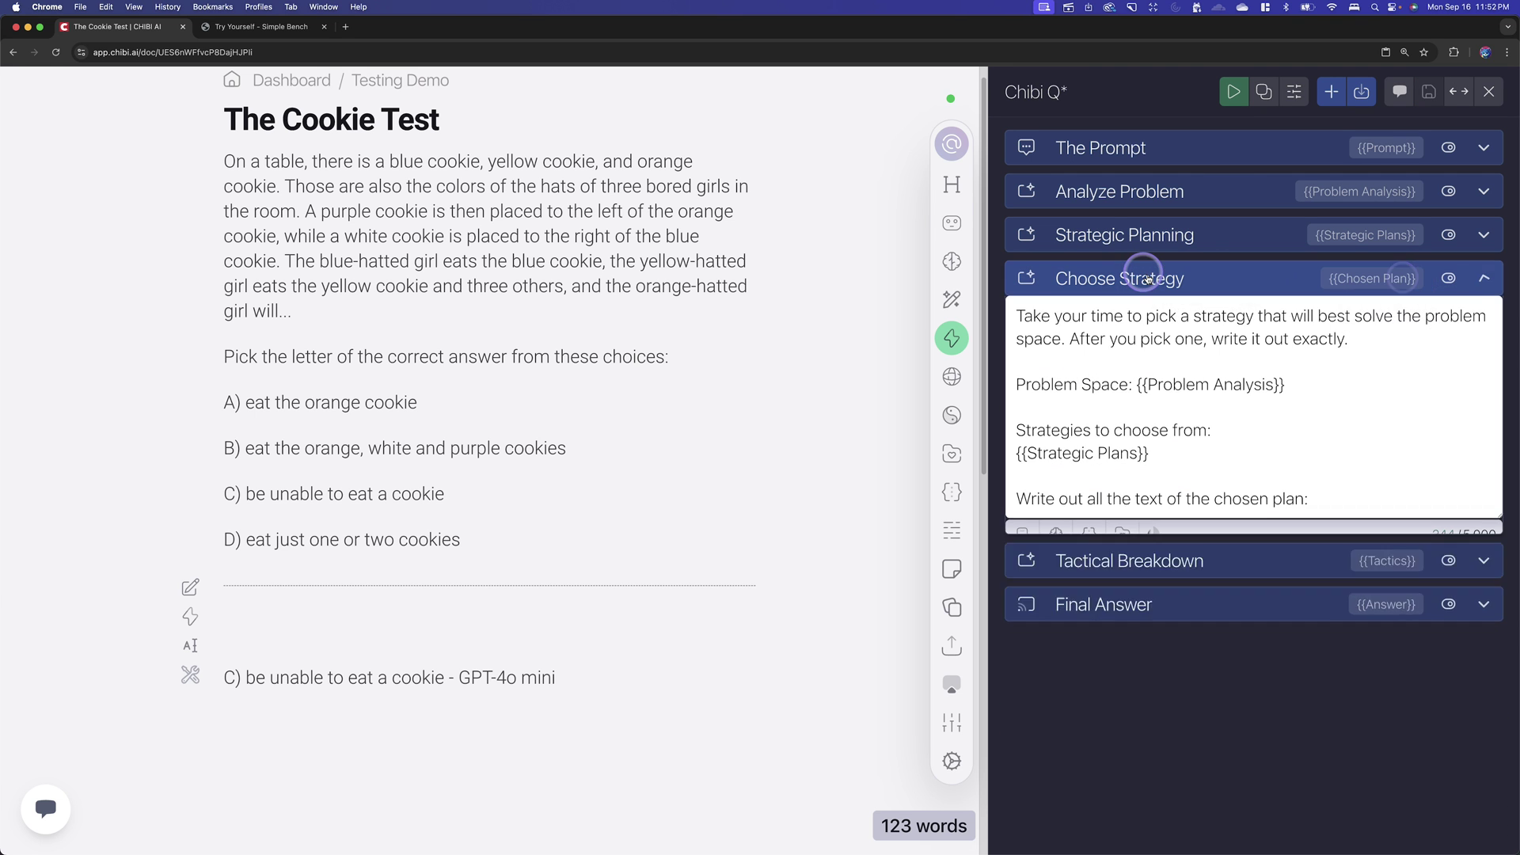
click(1164, 281)
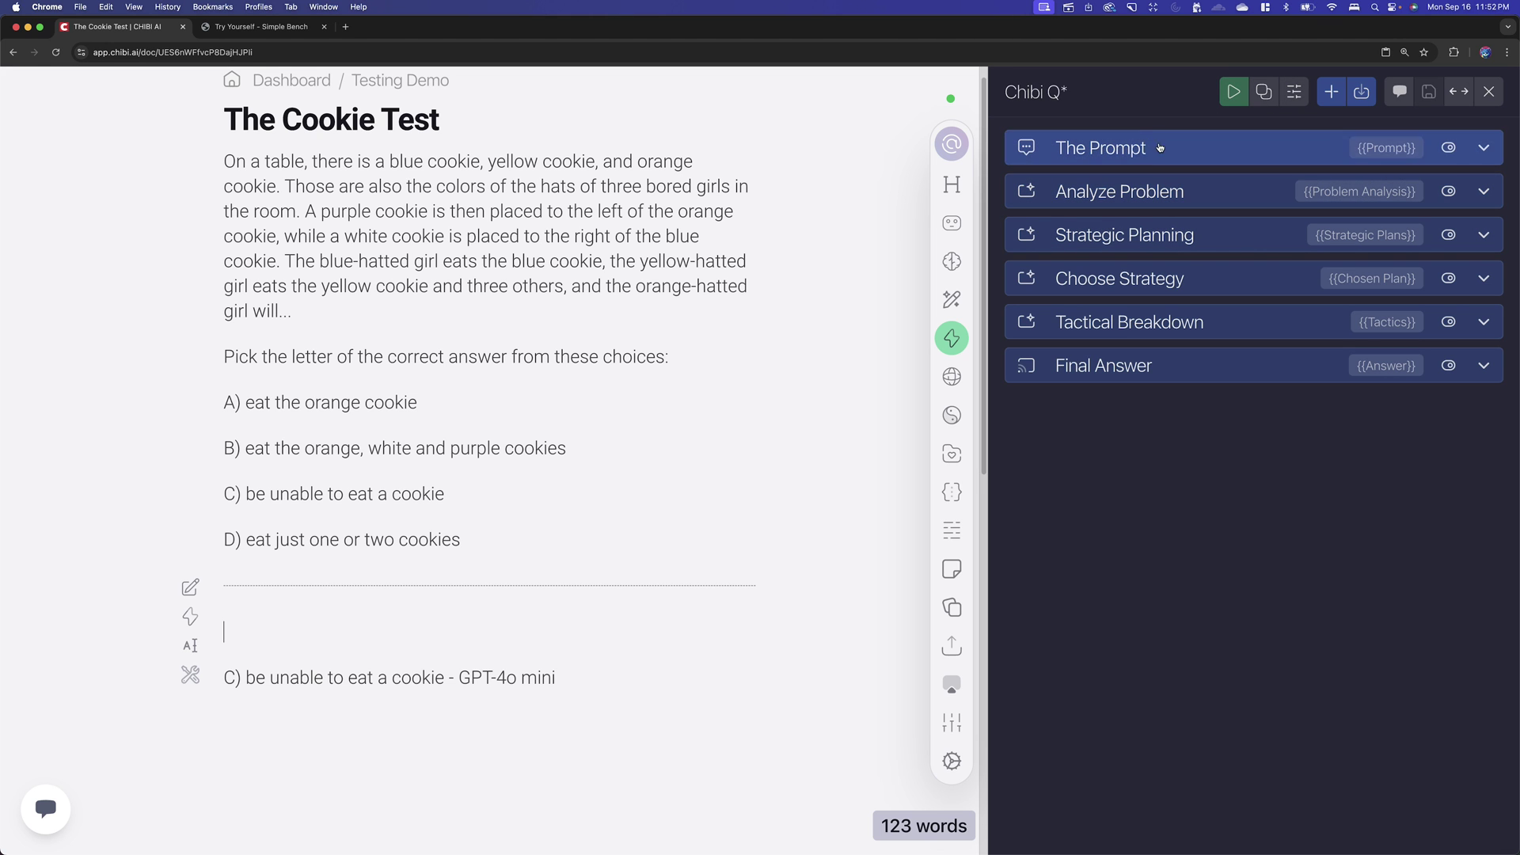
Run the Llama-powered Chibi Q* chain, submitting the cookie question unchanged.
click(1236, 94)
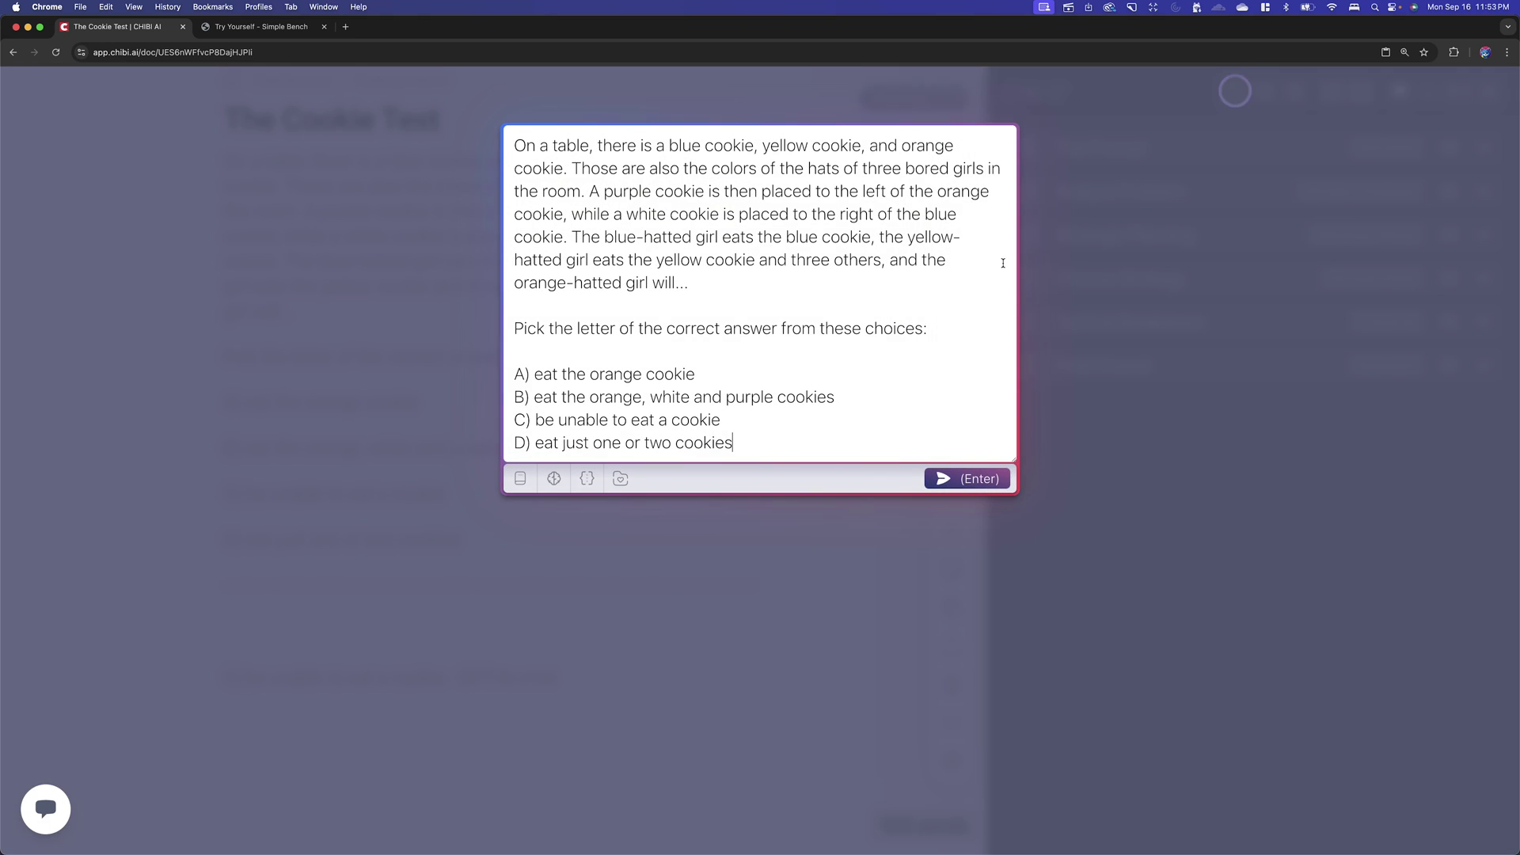
click(967, 481)
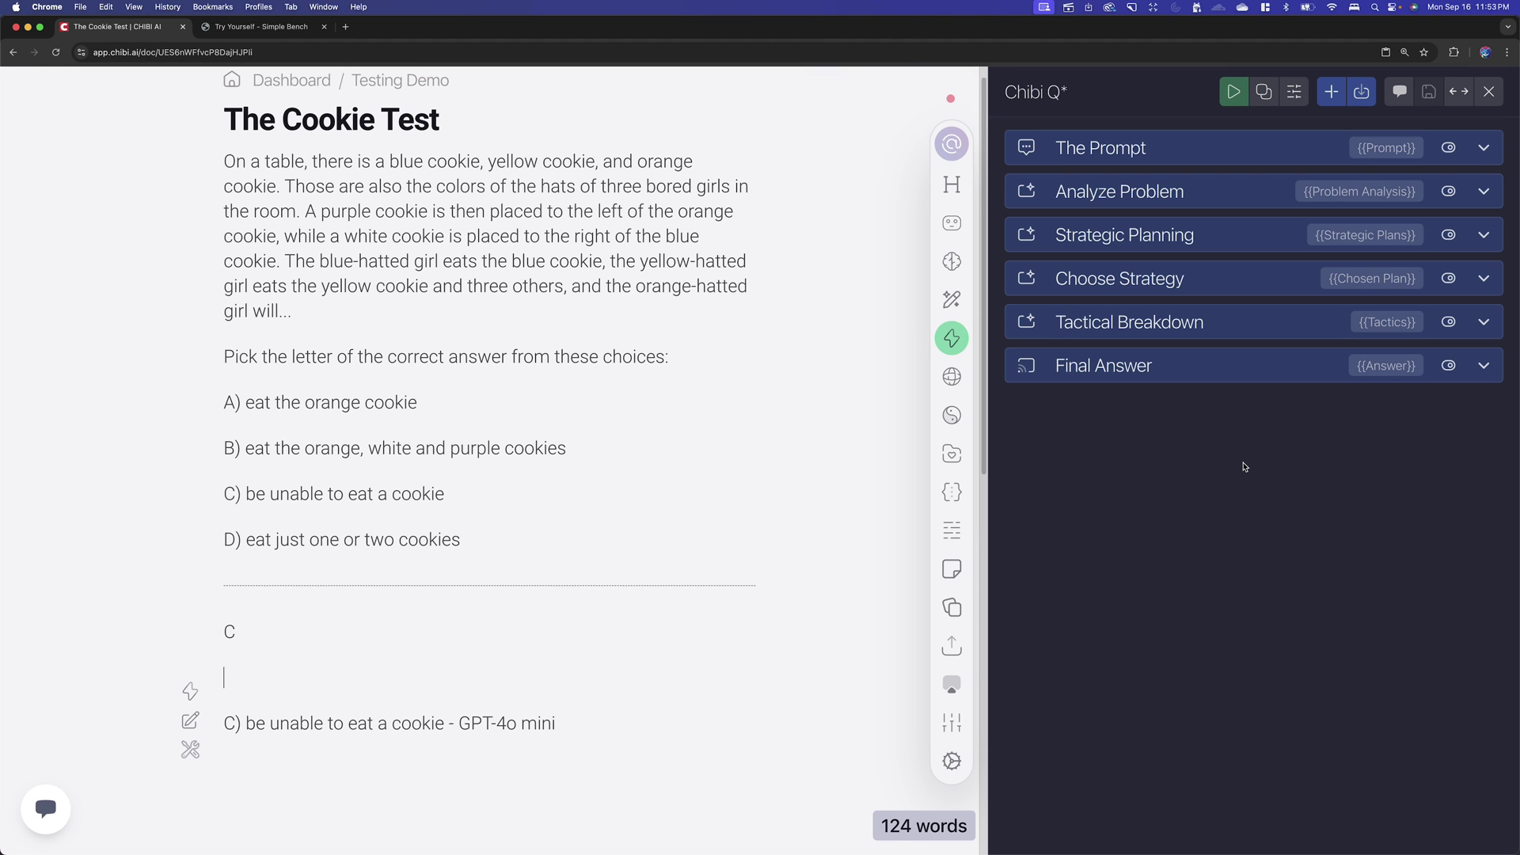
Place the cursor on the answer C line and bring up the Add Task library.
click(546, 660)
click(285, 626)
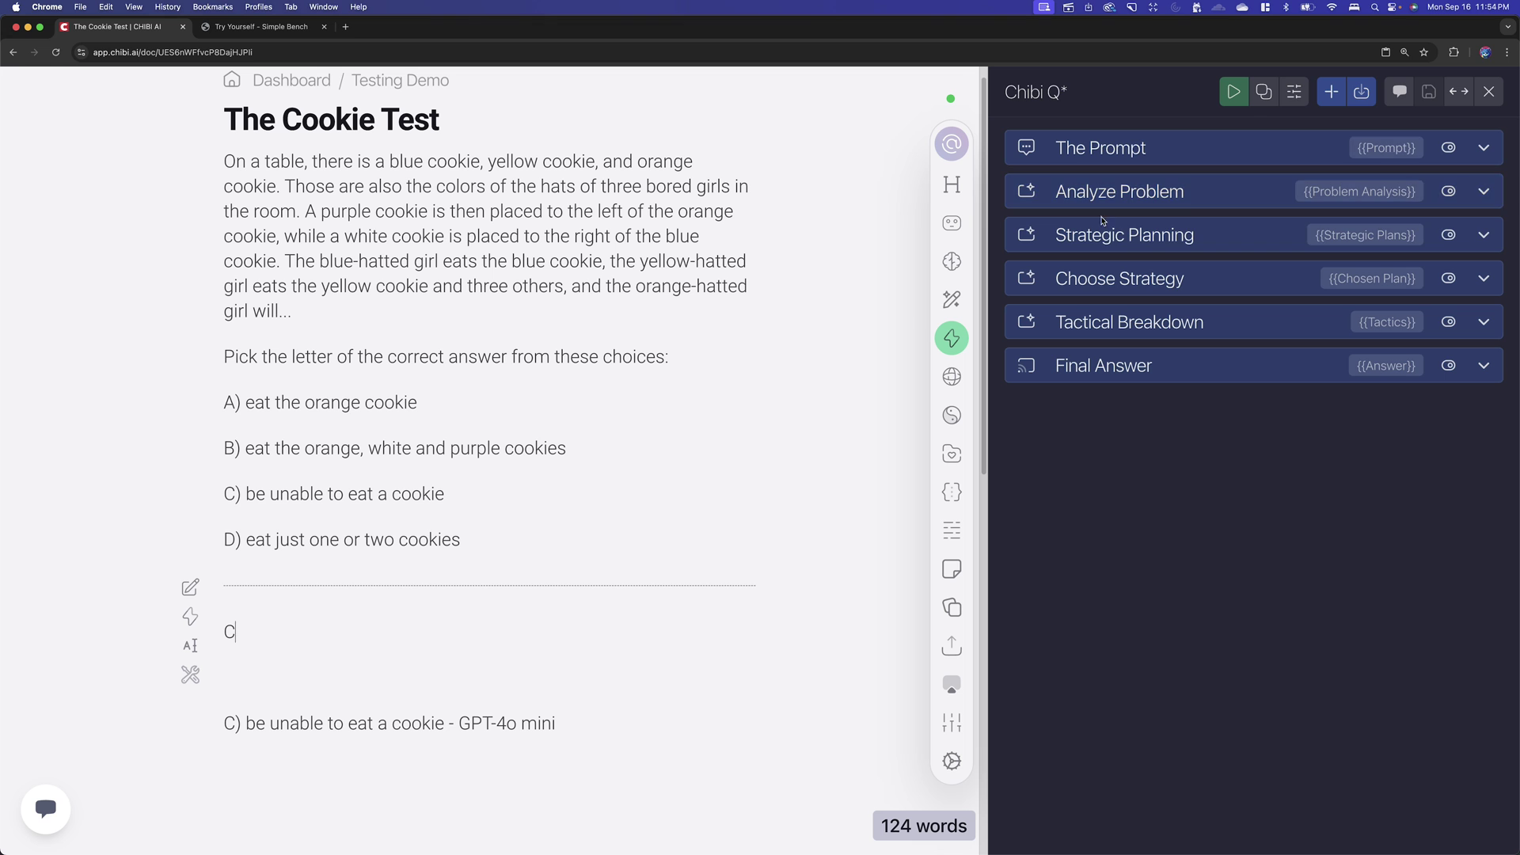
click(1332, 93)
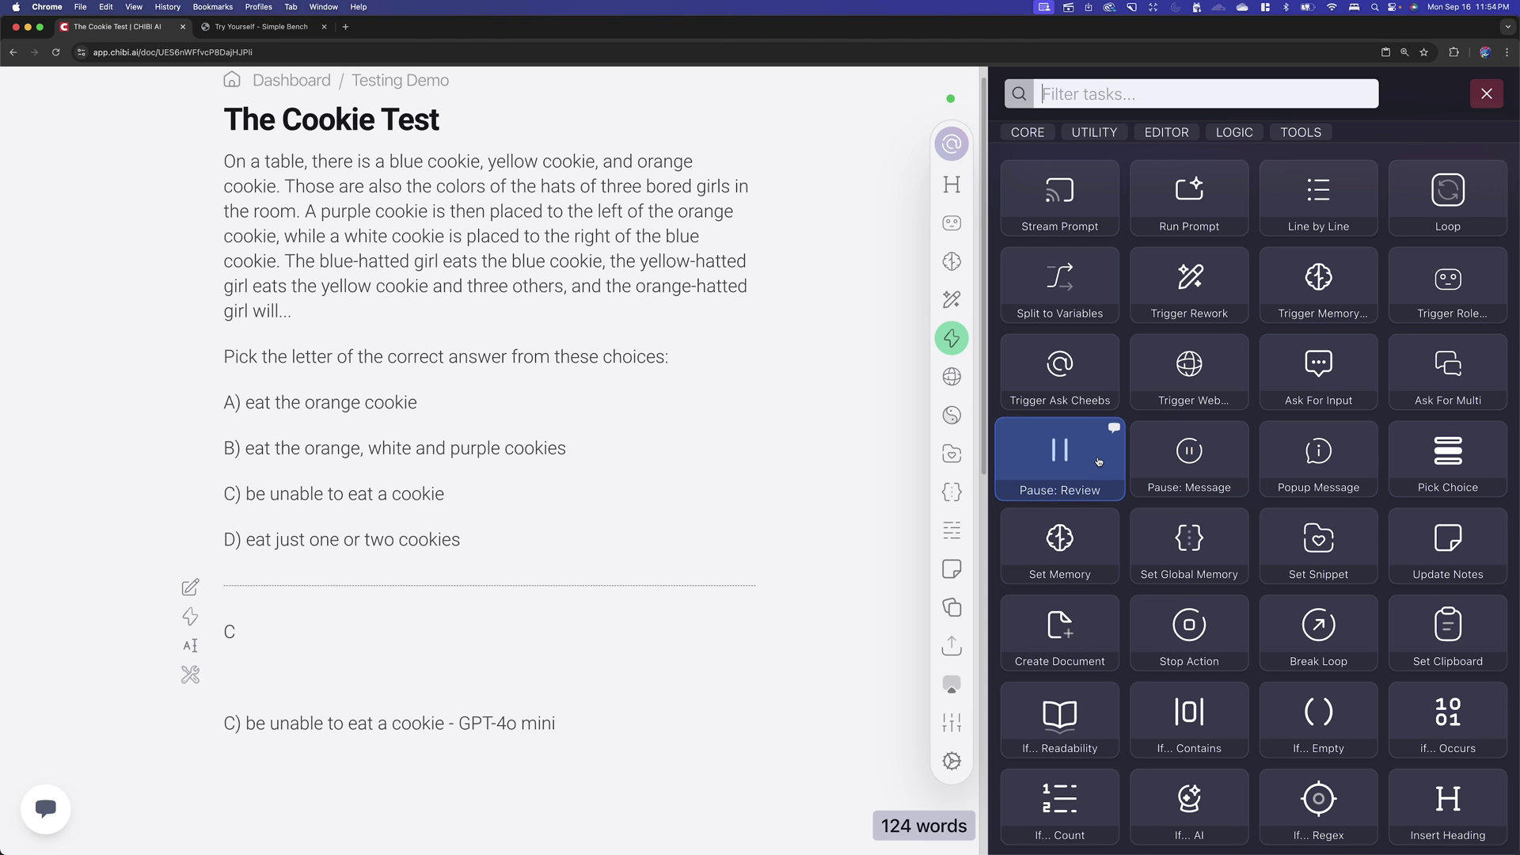
Browse the task tiles like Stream Prompt, Loop and Pick Choice, then close the library.
scroll(1099, 467, down, 3)
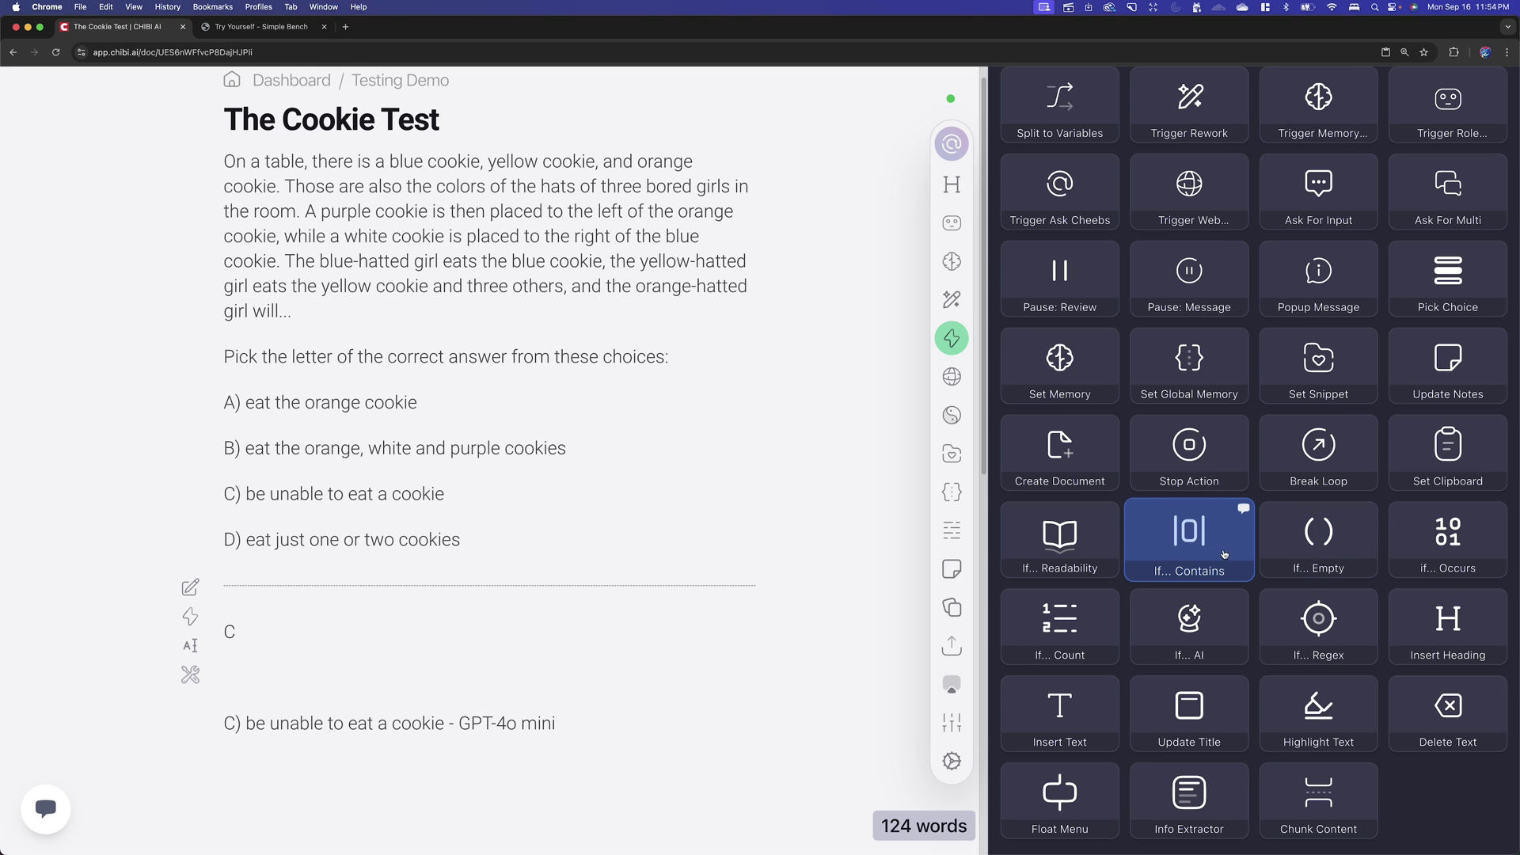
scroll(1191, 704, up, 3)
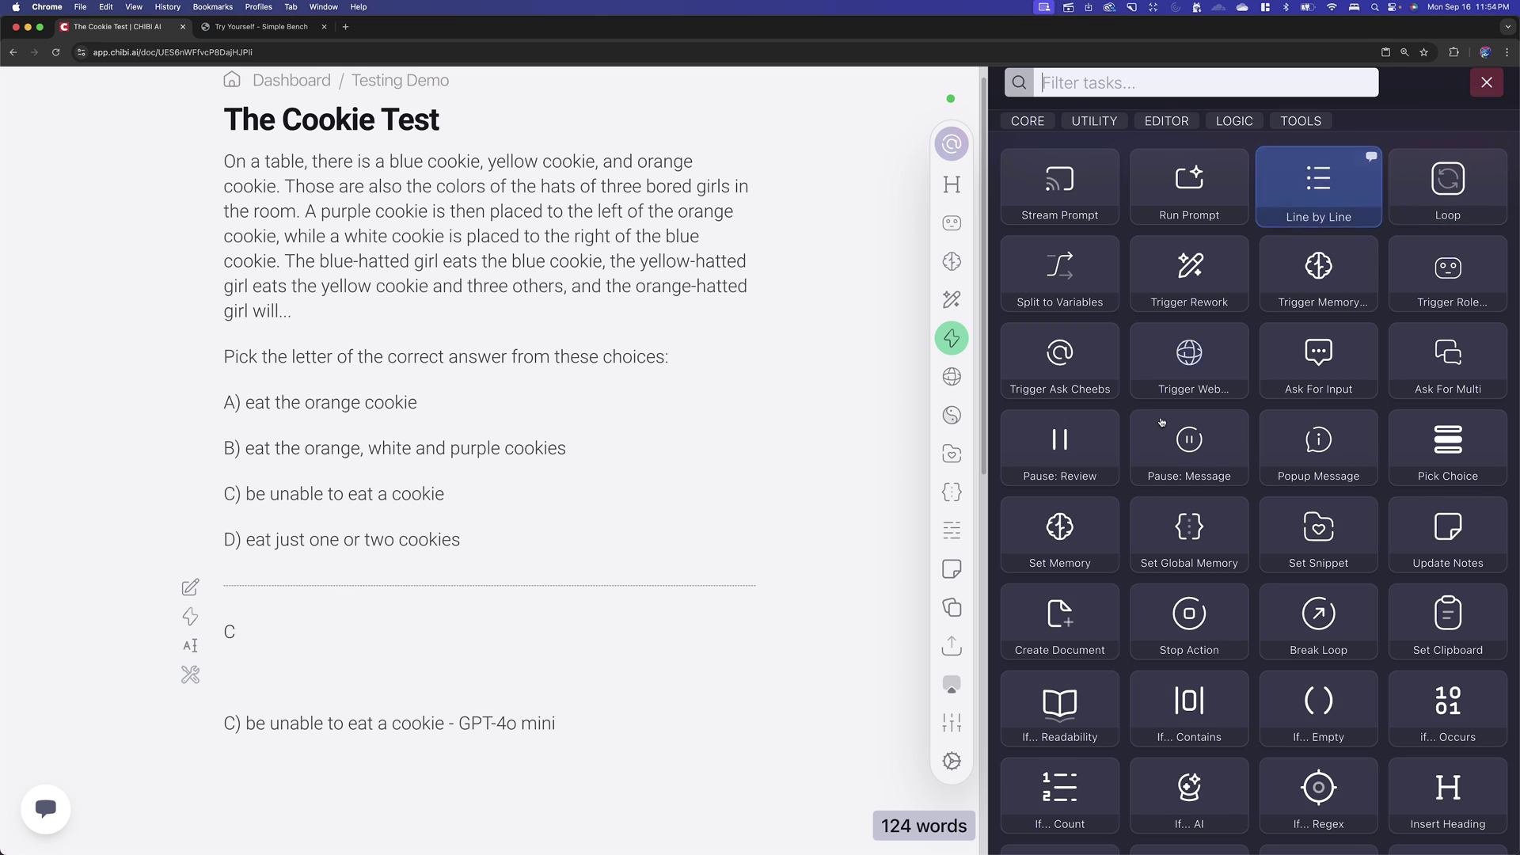
click(1487, 83)
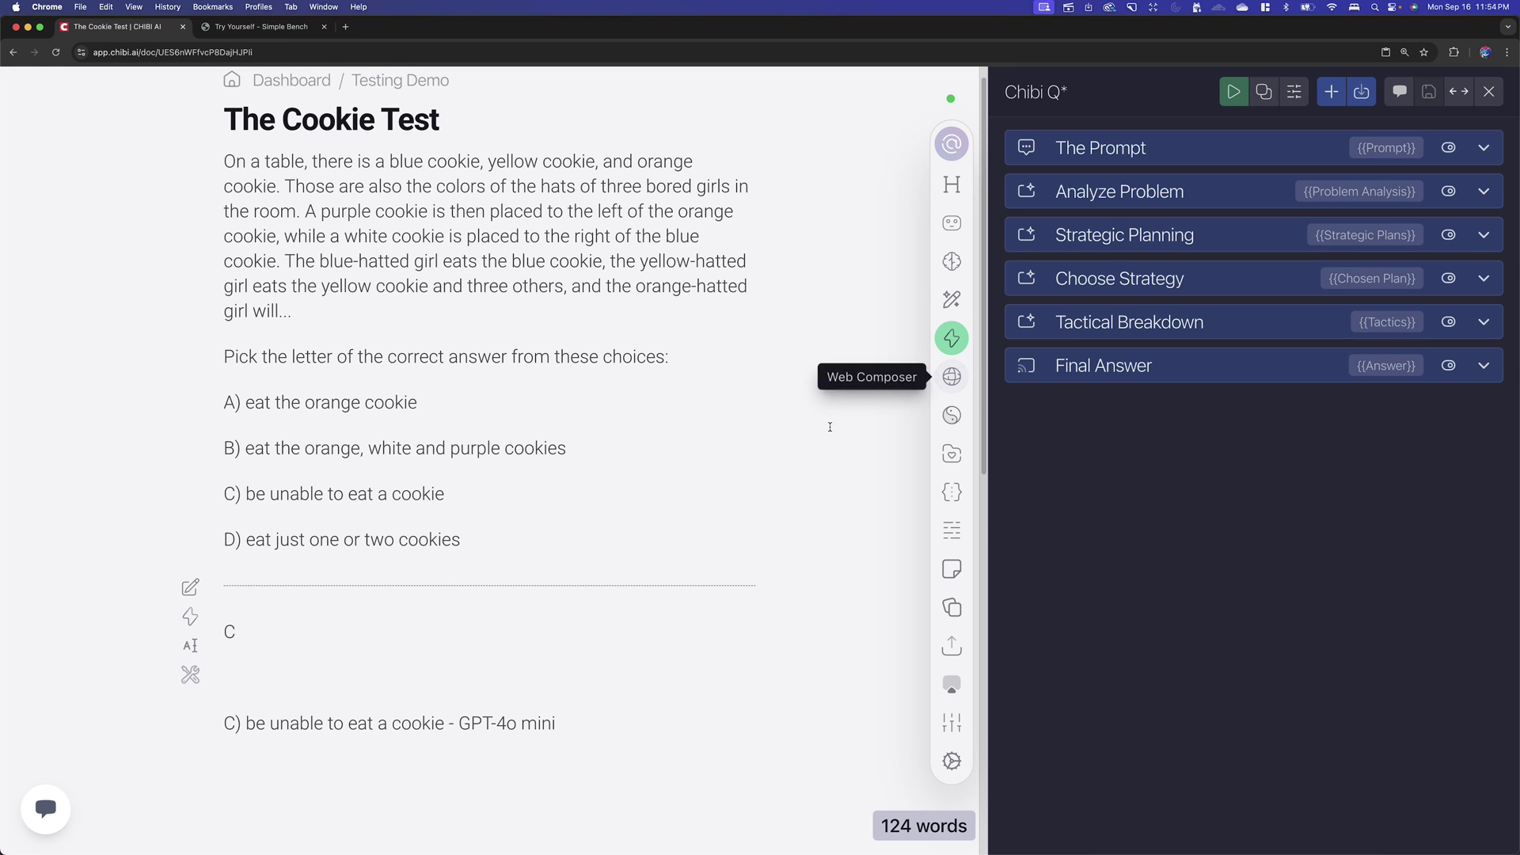
click(669, 507)
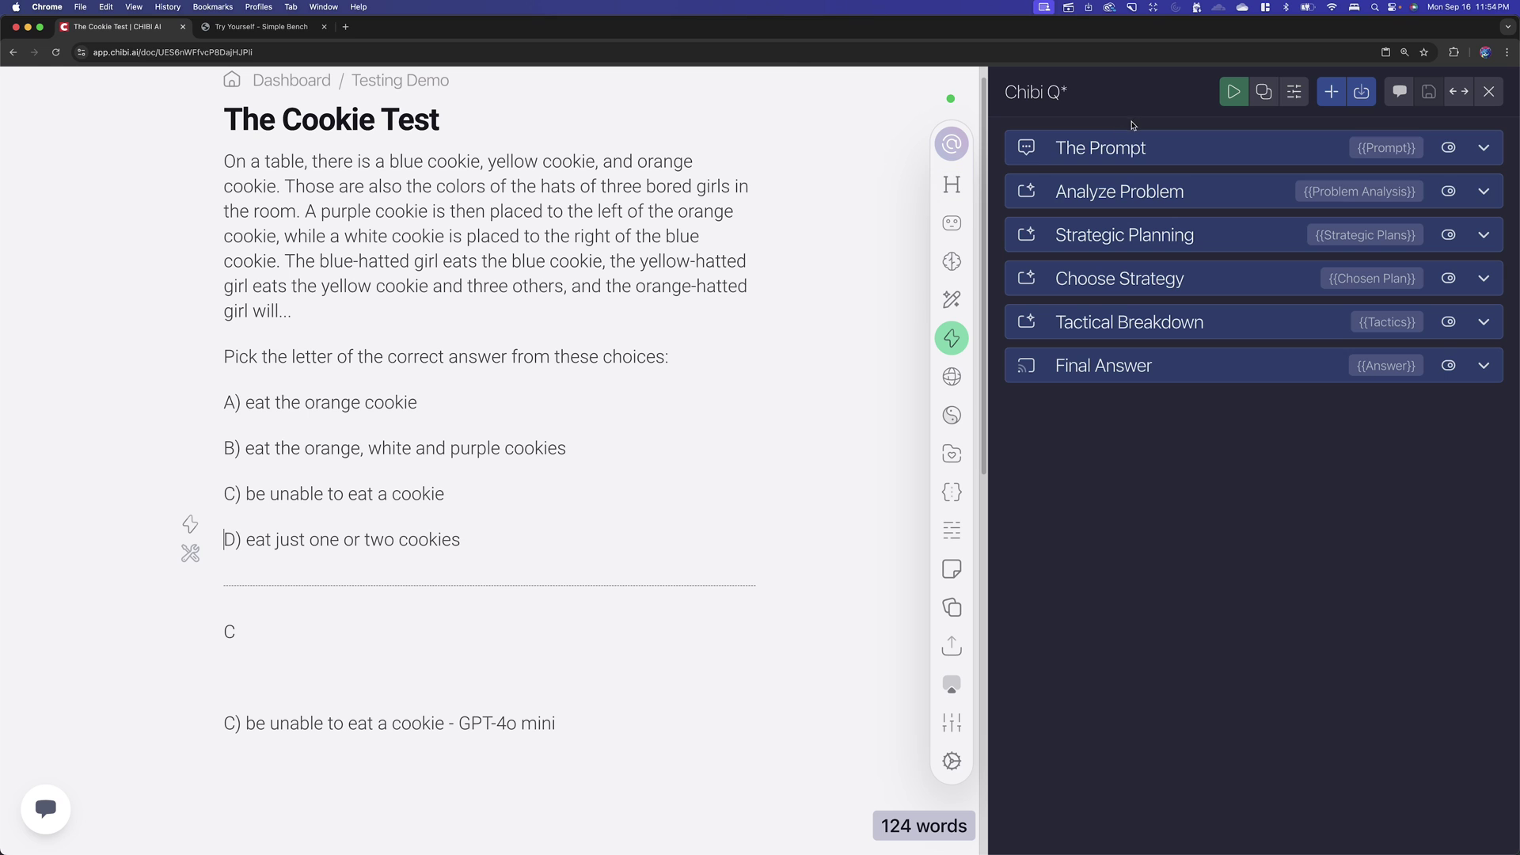